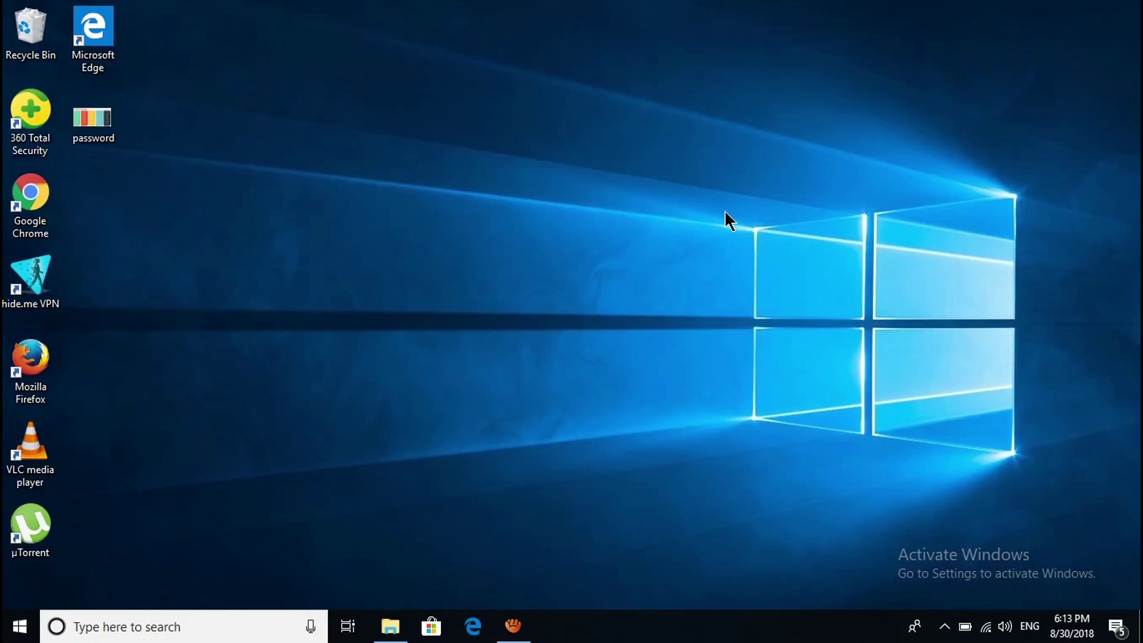
# Open a new File Explorer window from the desktop with Win+E.
pyautogui.press('super+e')
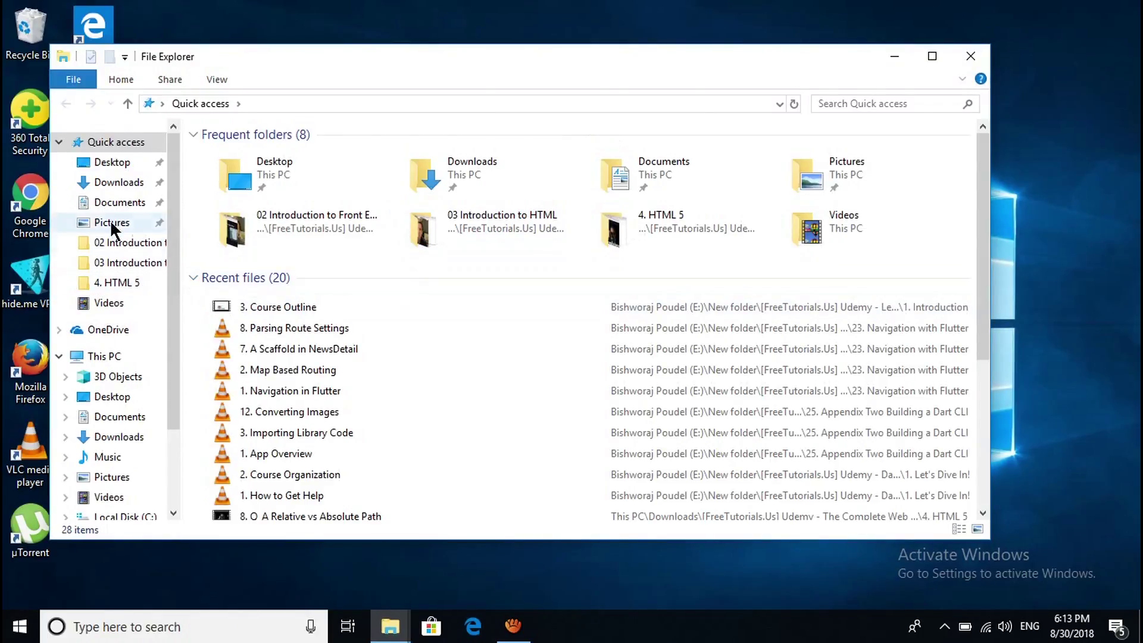
# Show This PC maximized and select drives C:, E:, System Reserved (F:) and G: in turn.
pyautogui.click(113, 358)
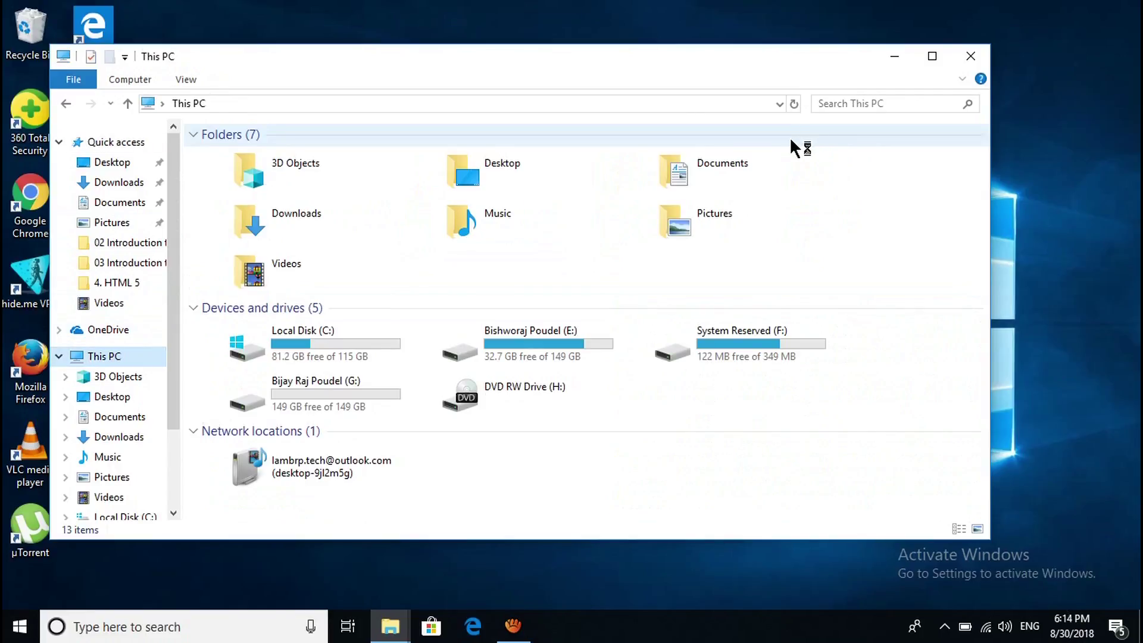
pyautogui.click(932, 56)
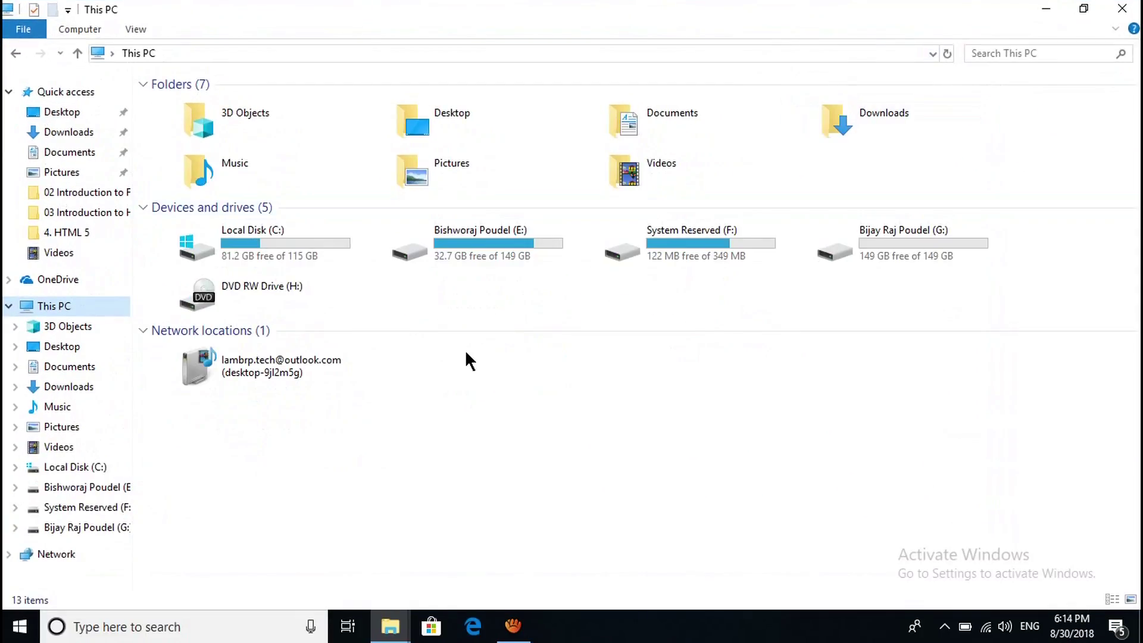
pyautogui.click(278, 250)
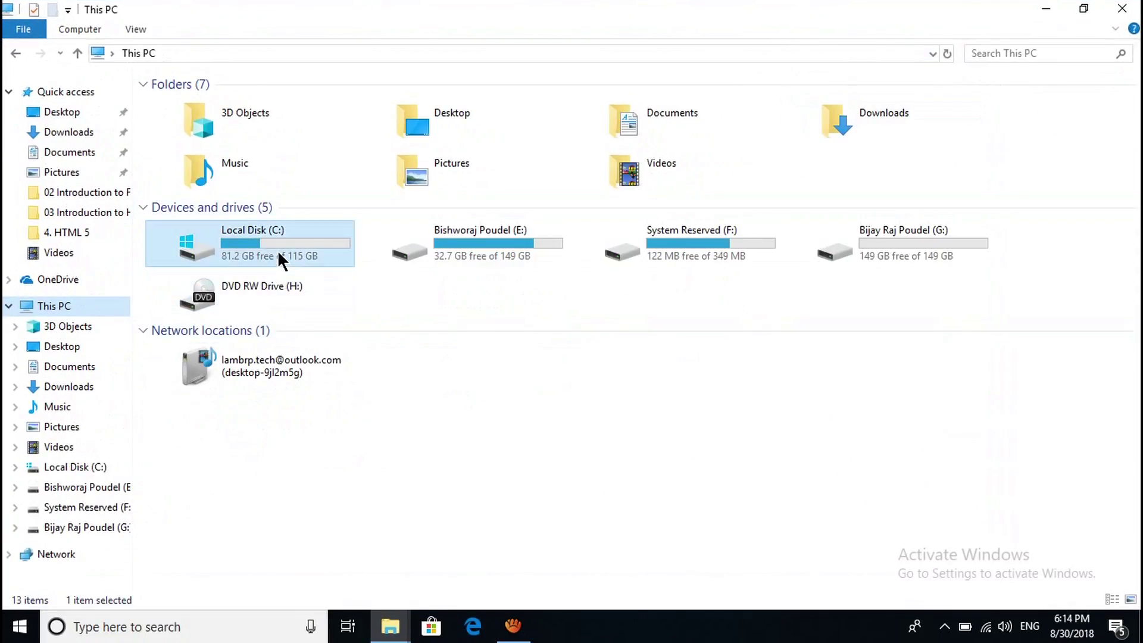
pyautogui.click(486, 253)
pyautogui.click(670, 255)
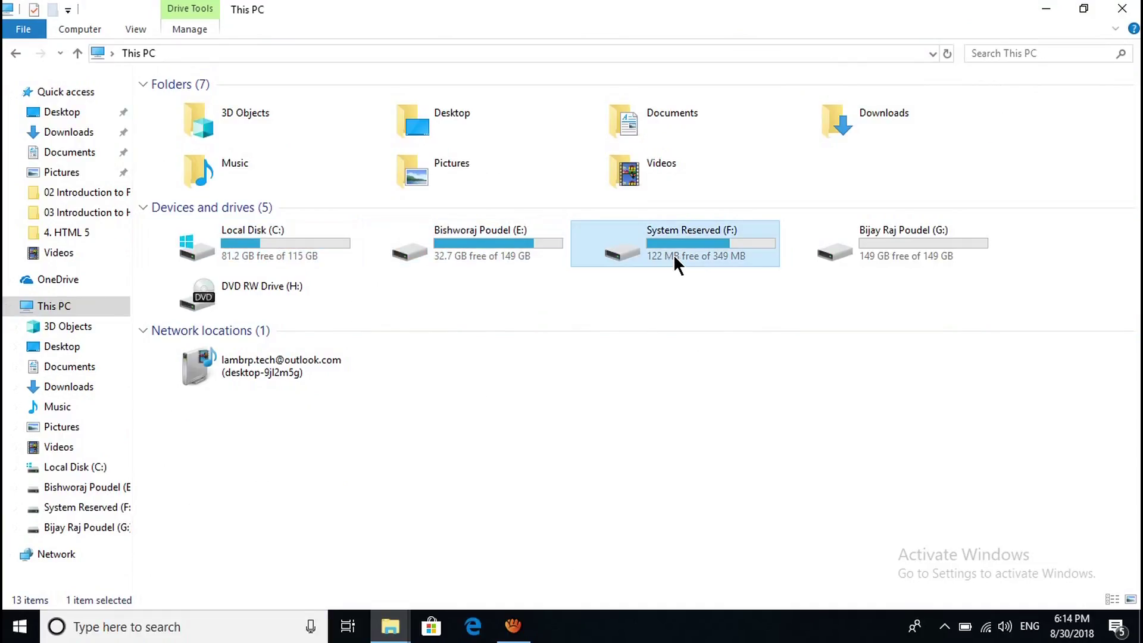
pyautogui.click(895, 258)
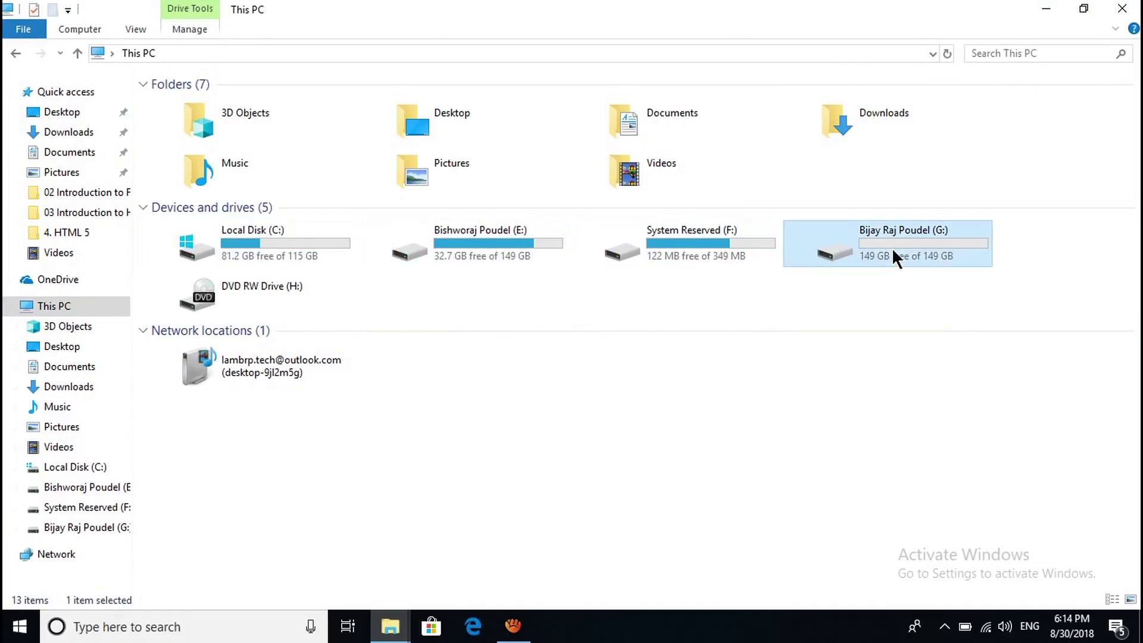
# Open drive G: to confirm it is empty, return to This PC, and bring up its shortcut menu.
pyautogui.click(337, 244)
pyautogui.click(494, 248)
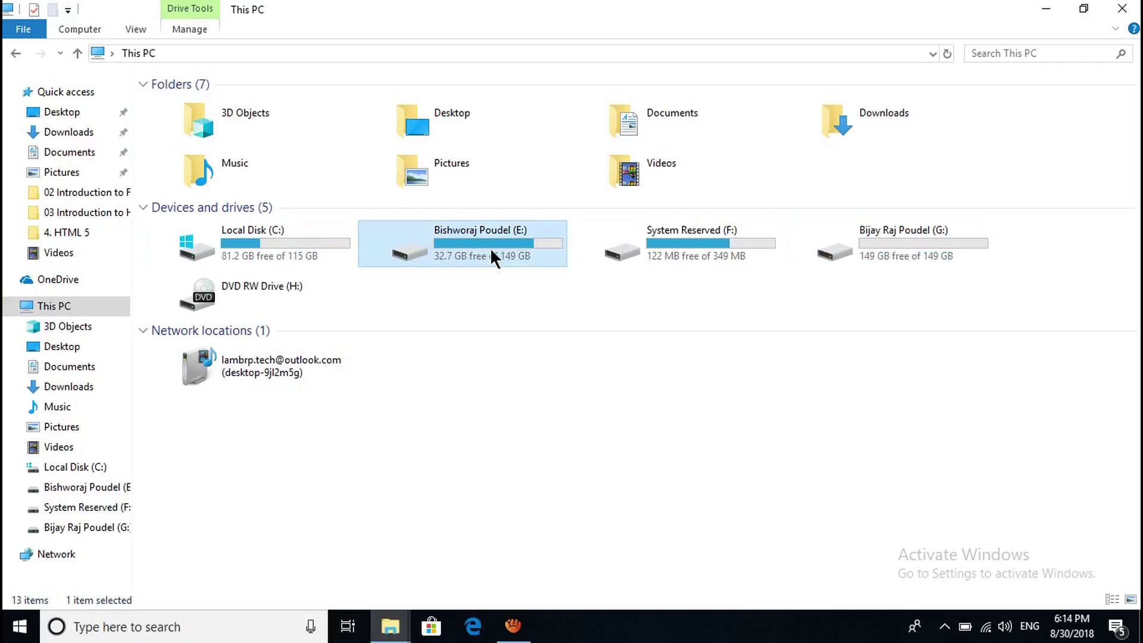
pyautogui.moveTo(657, 247)
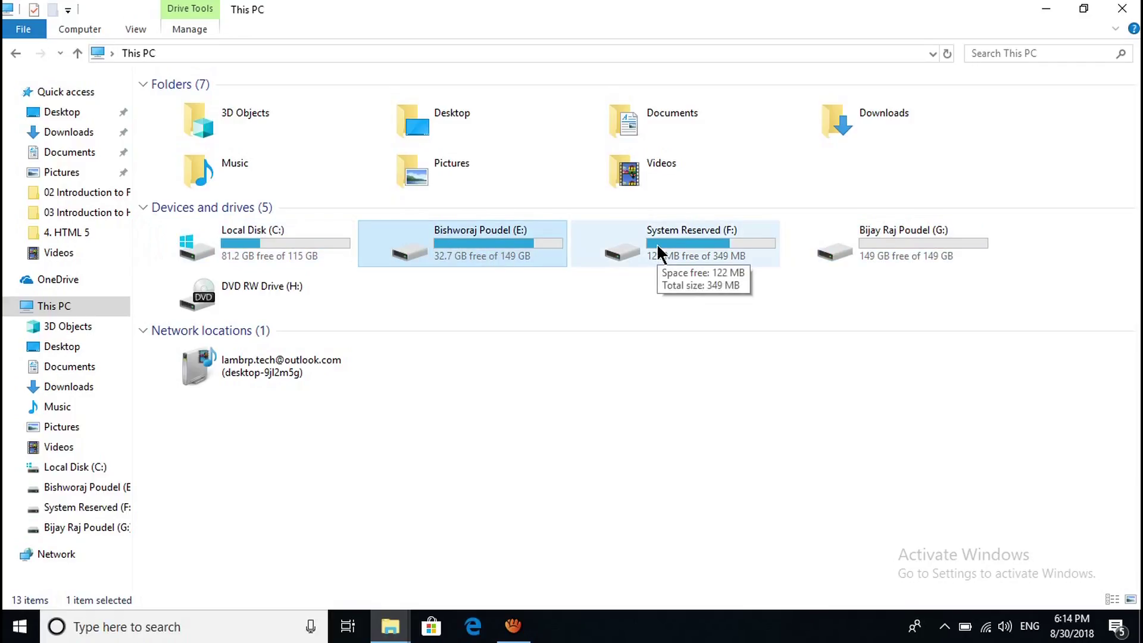
pyautogui.moveTo(513, 249)
pyautogui.click(910, 253)
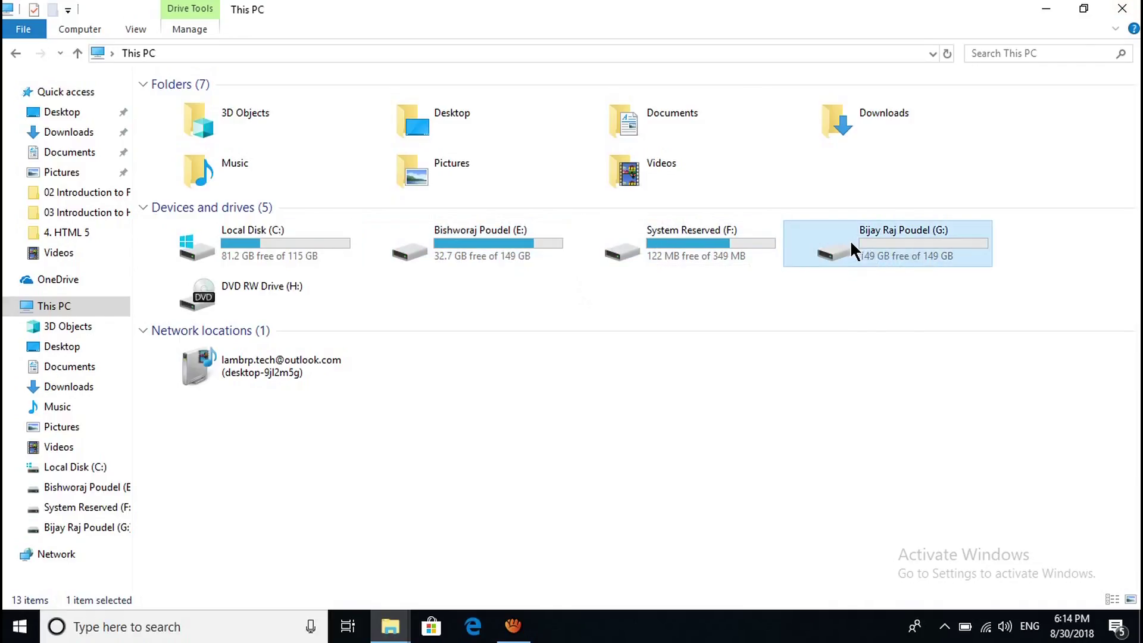
pyautogui.doubleClick(915, 244)
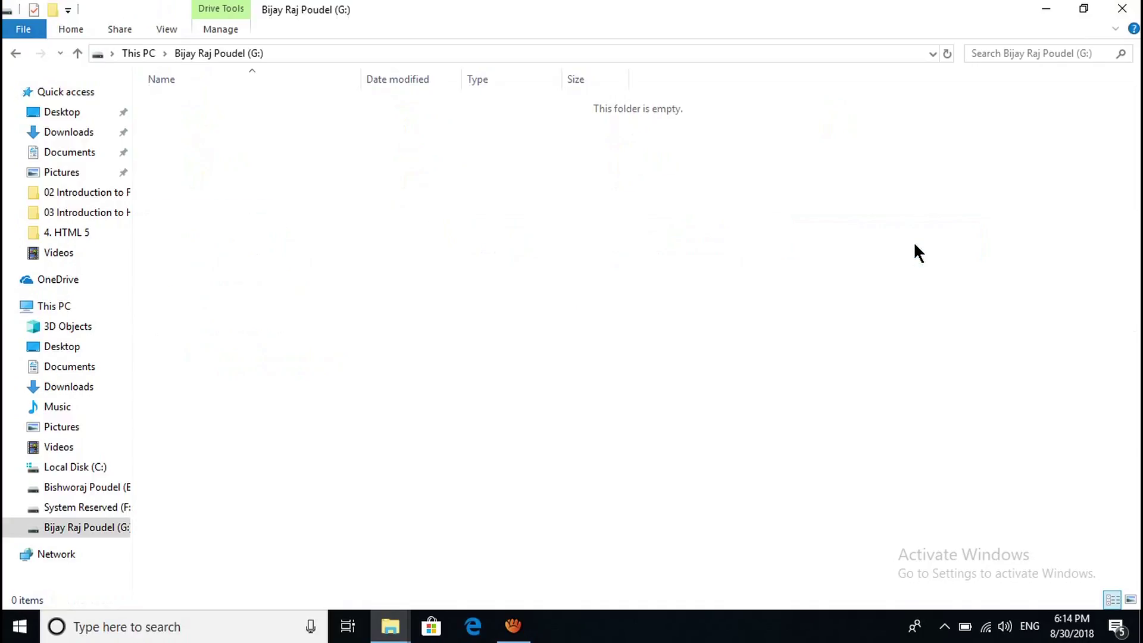
pyautogui.hotkey('alt', 'Left')
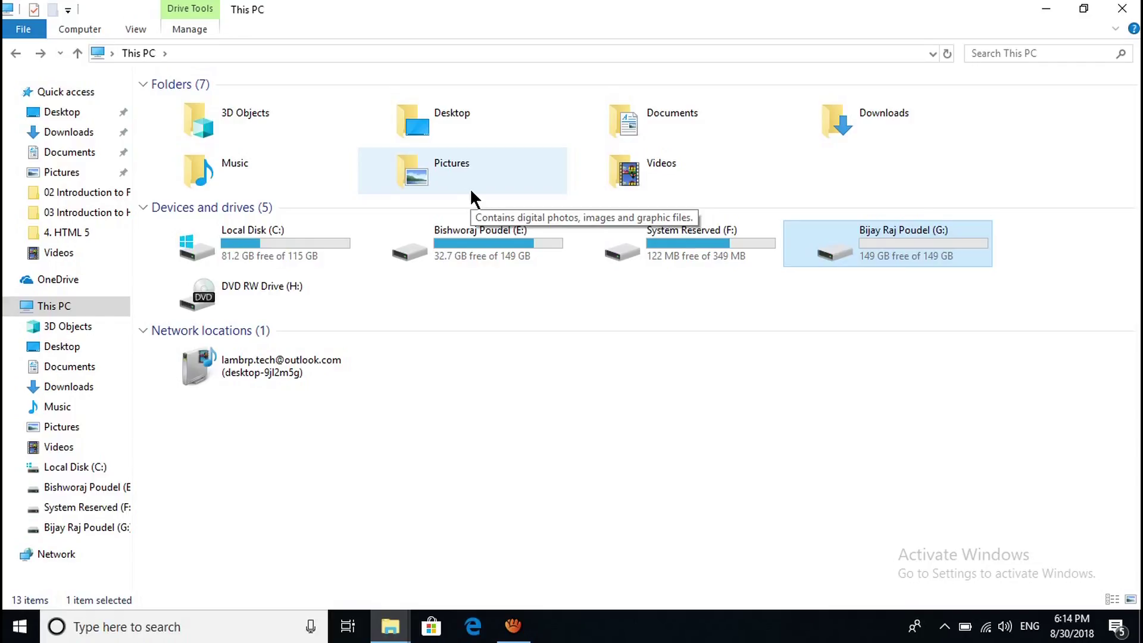
pyautogui.rightClick(50, 313)
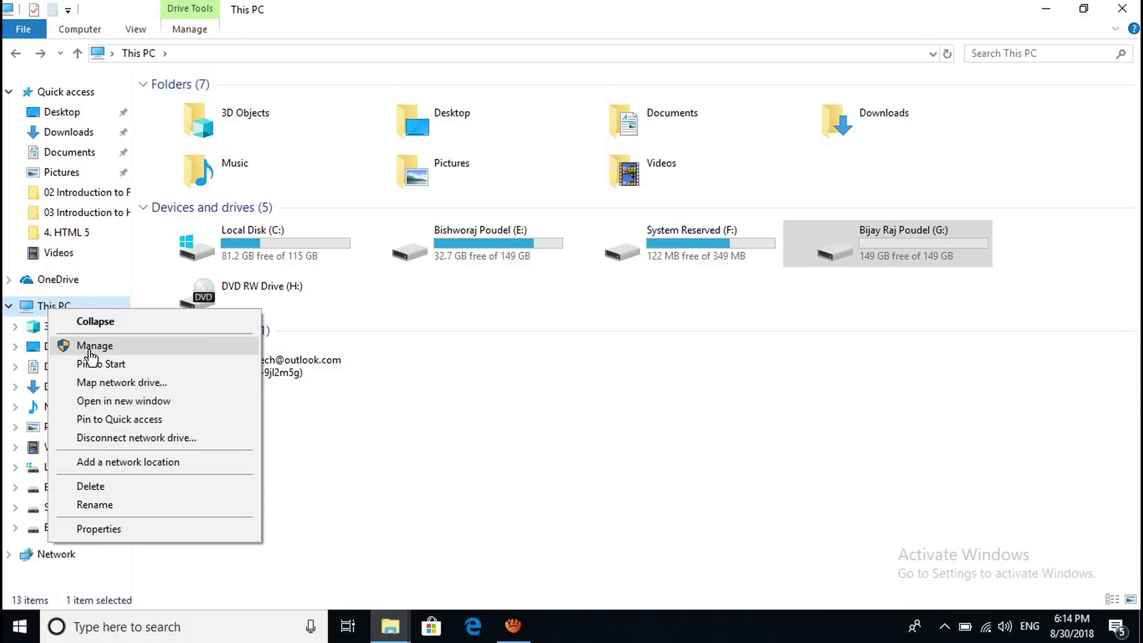
# Launch Computer Management via Manage, maximize it, and show Storage > Disk Management.
pyautogui.click(88, 351)
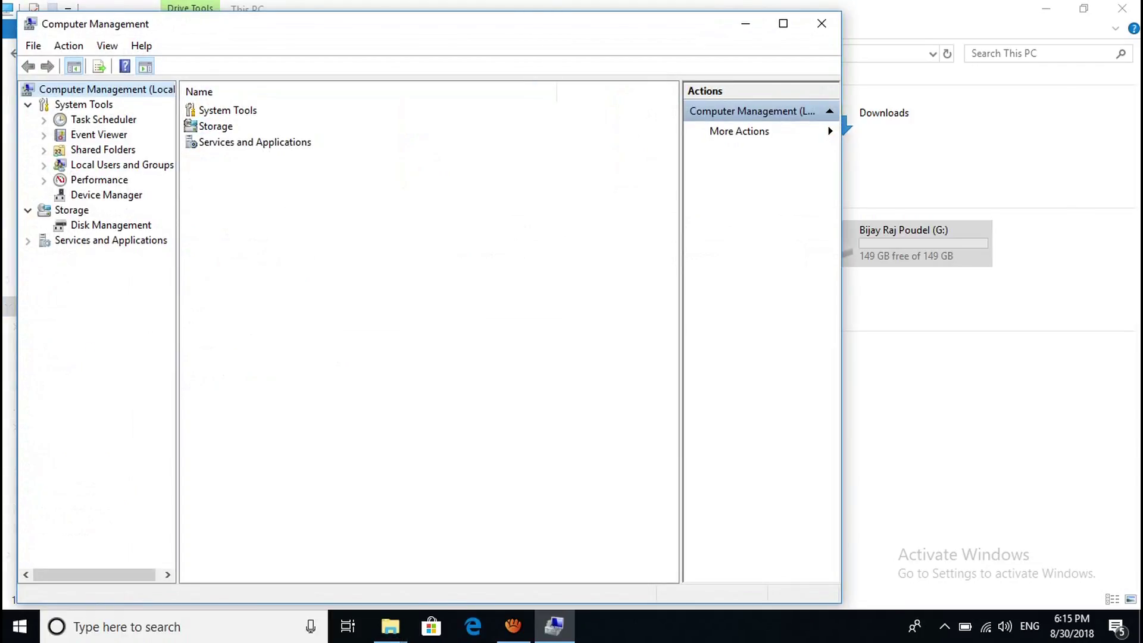
pyautogui.click(784, 23)
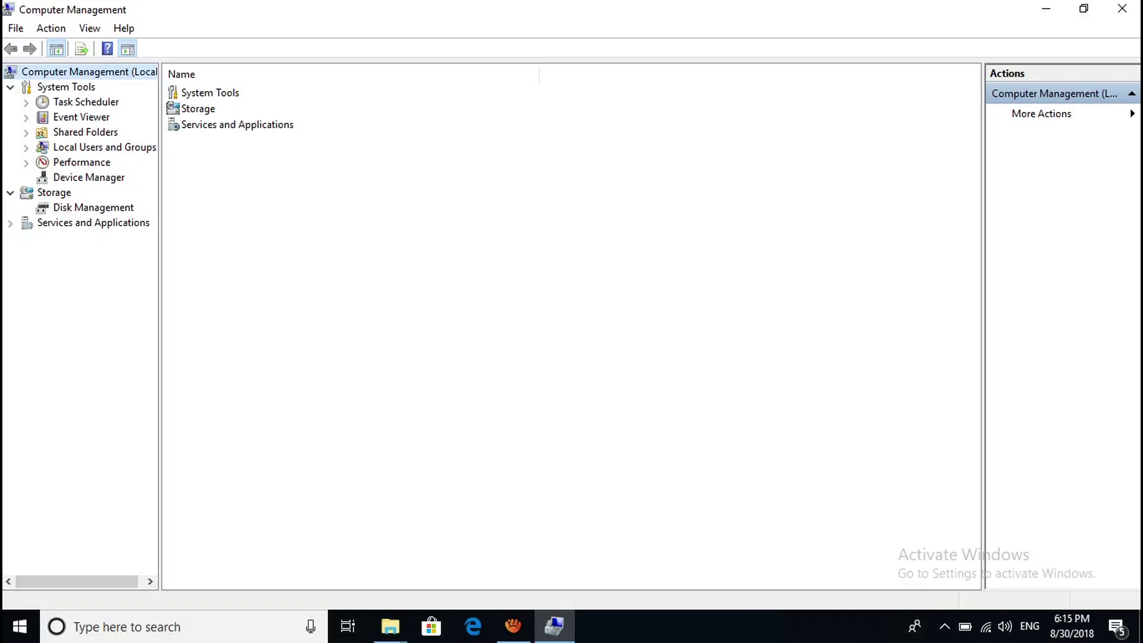
pyautogui.click(94, 207)
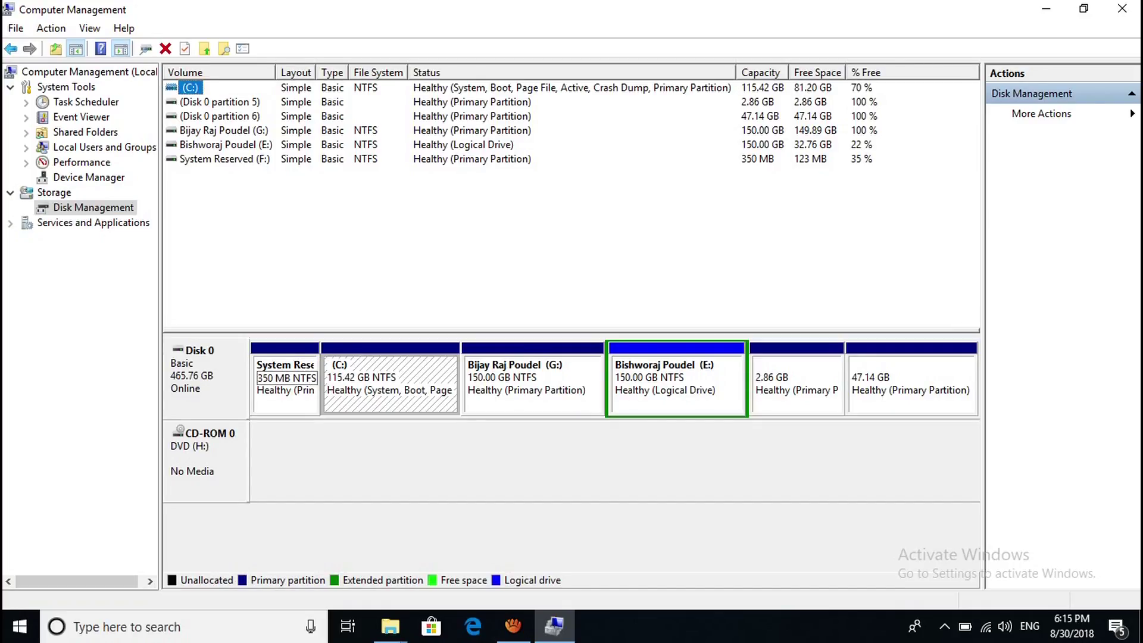
# In a maximized This PC window, inspect the four files on System Reserved (F:), then go back.
pyautogui.press('super+e')
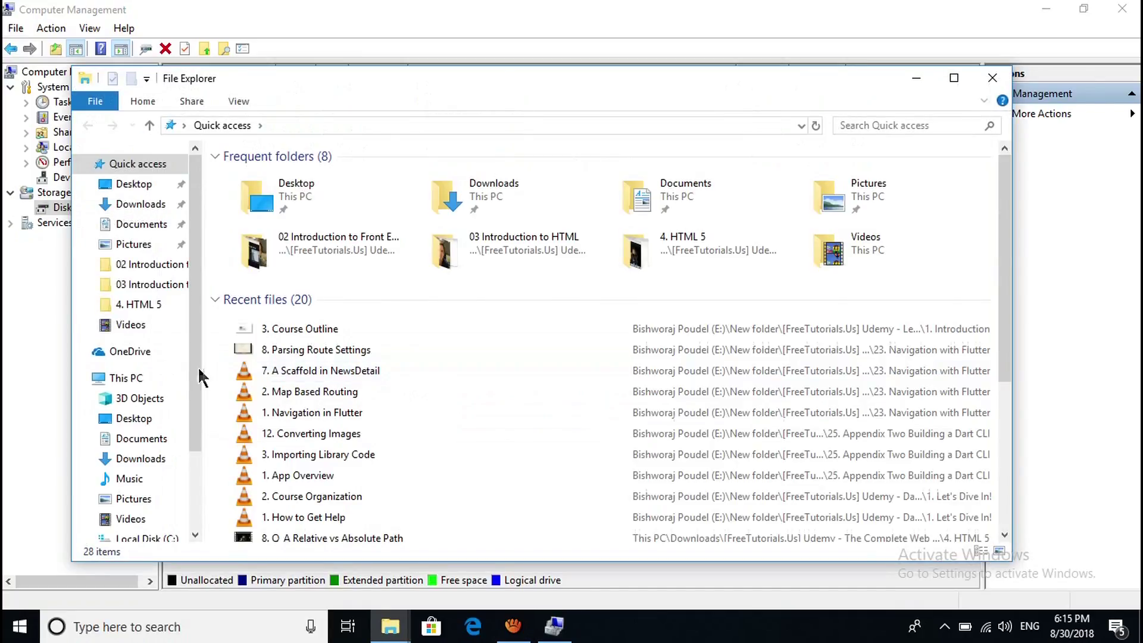
pyautogui.click(131, 379)
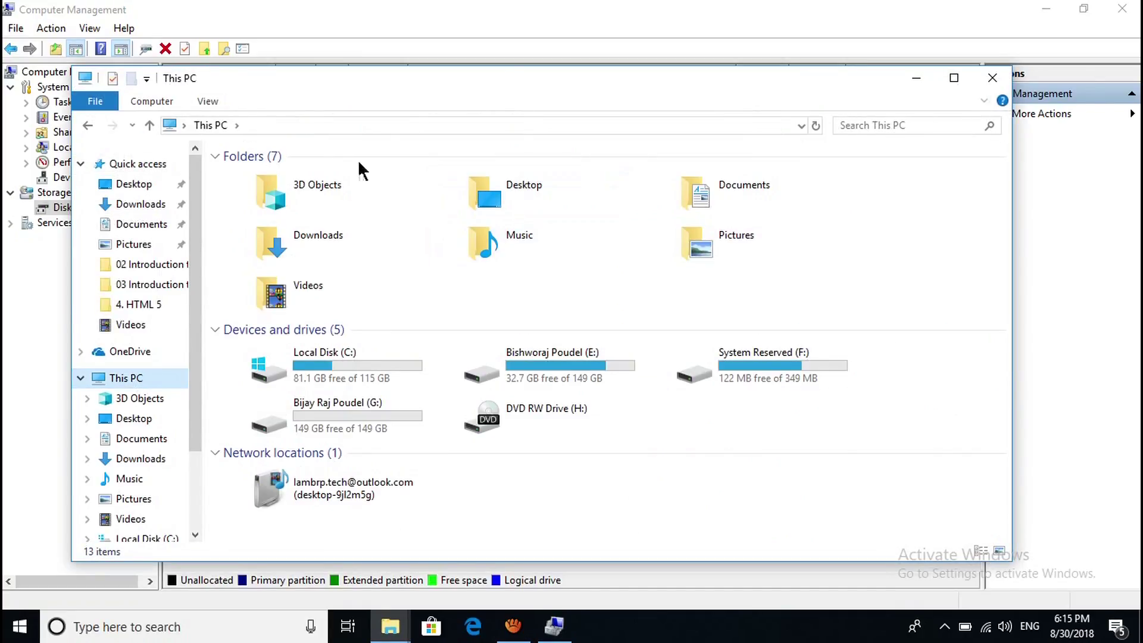
pyautogui.doubleClick(202, 77)
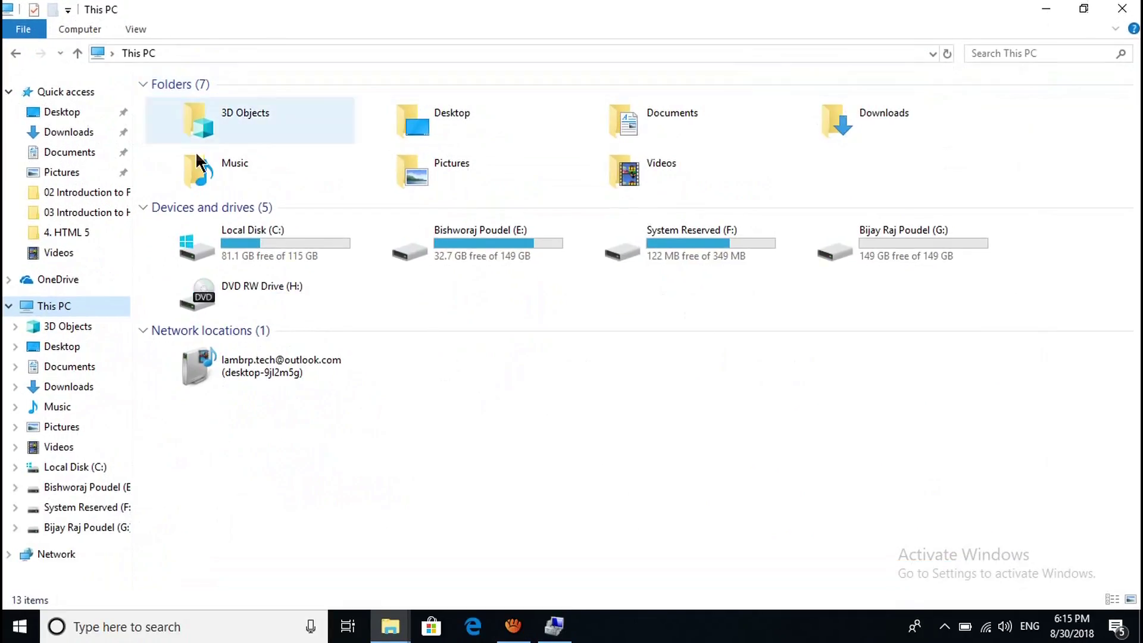
pyautogui.click(343, 250)
pyautogui.click(699, 243)
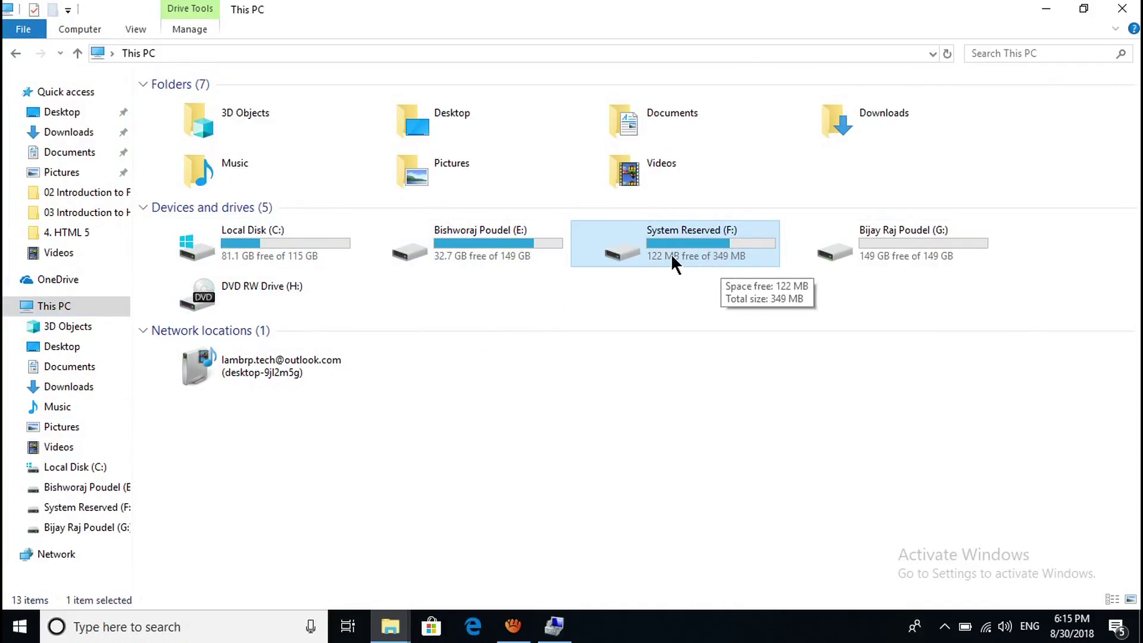
pyautogui.doubleClick(686, 245)
pyautogui.moveTo(337, 229); pyautogui.dragTo(474, 277)
pyautogui.press('BackSpace')
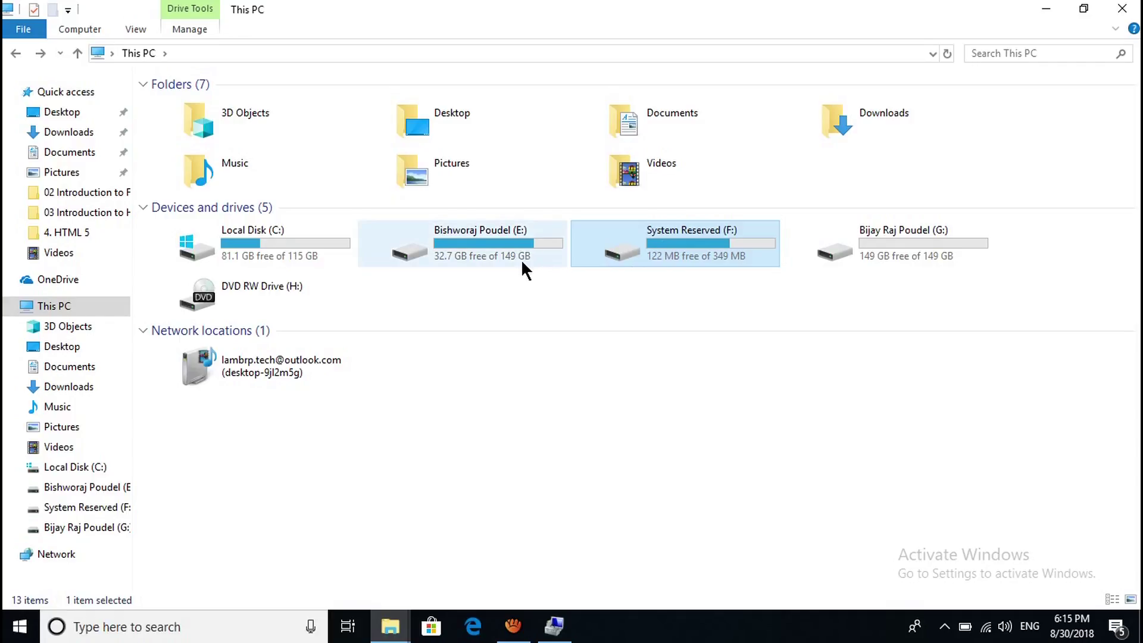
# Check drives E: and G:, then minimize Explorer and select the G: partition in Disk Management.
pyautogui.click(491, 255)
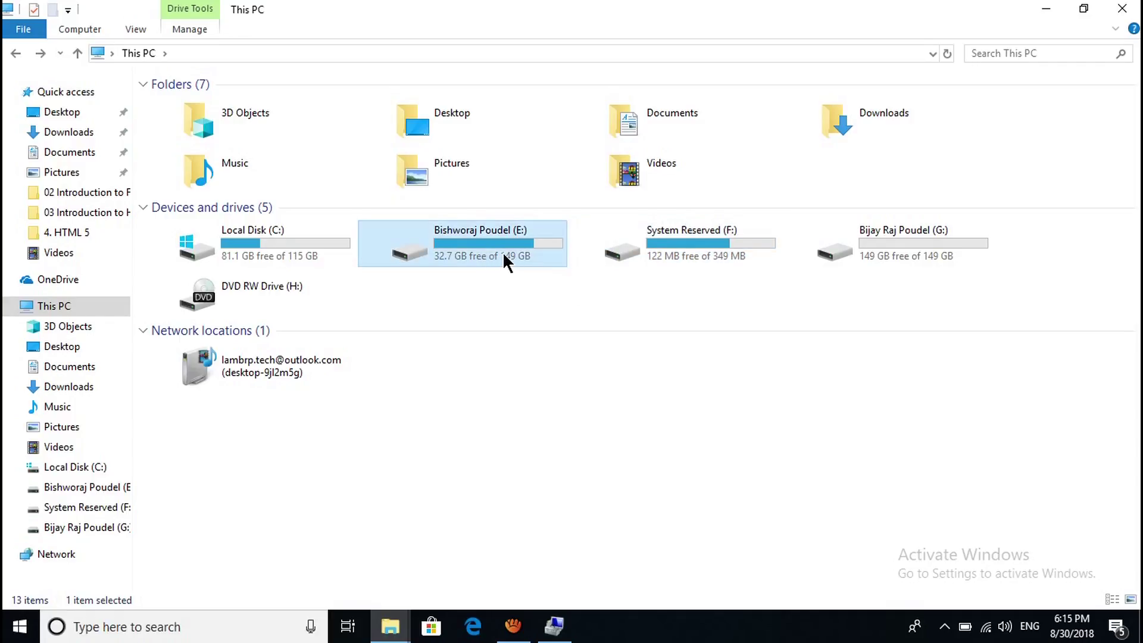
pyautogui.doubleClick(713, 9)
pyautogui.moveTo(691, 243); pyautogui.dragTo(400, 508)
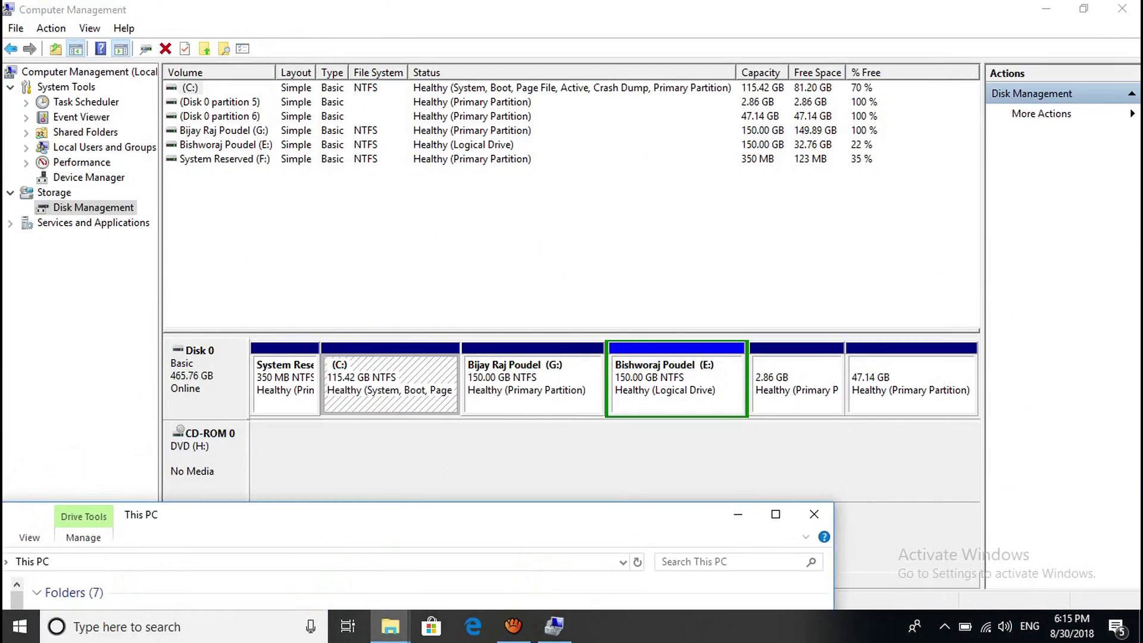
pyautogui.doubleClick(613, 515)
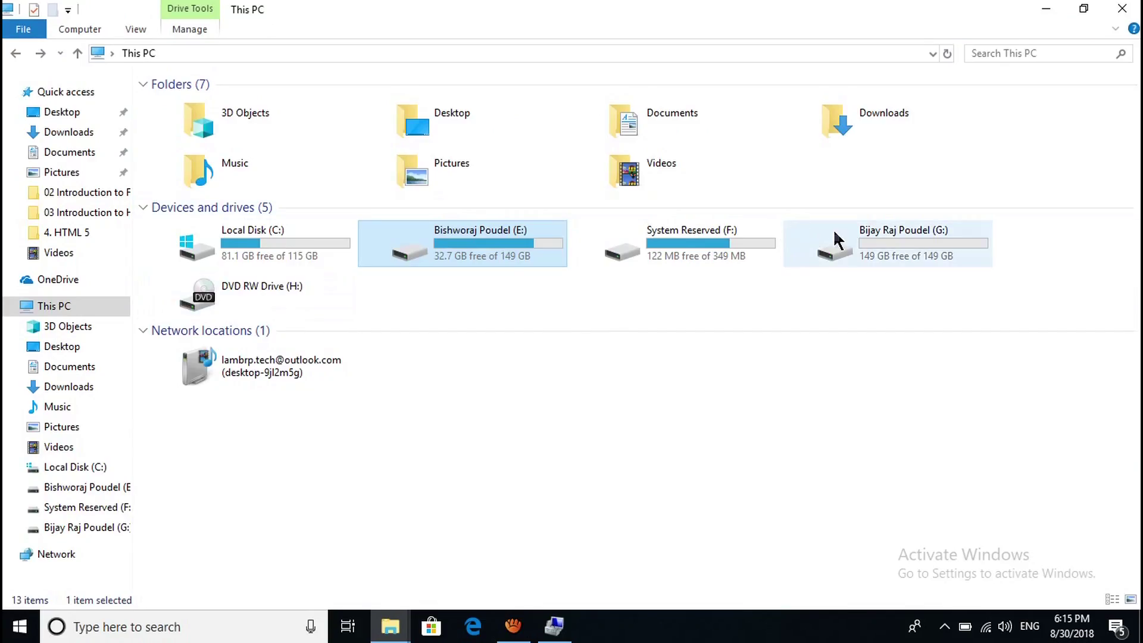
pyautogui.click(918, 245)
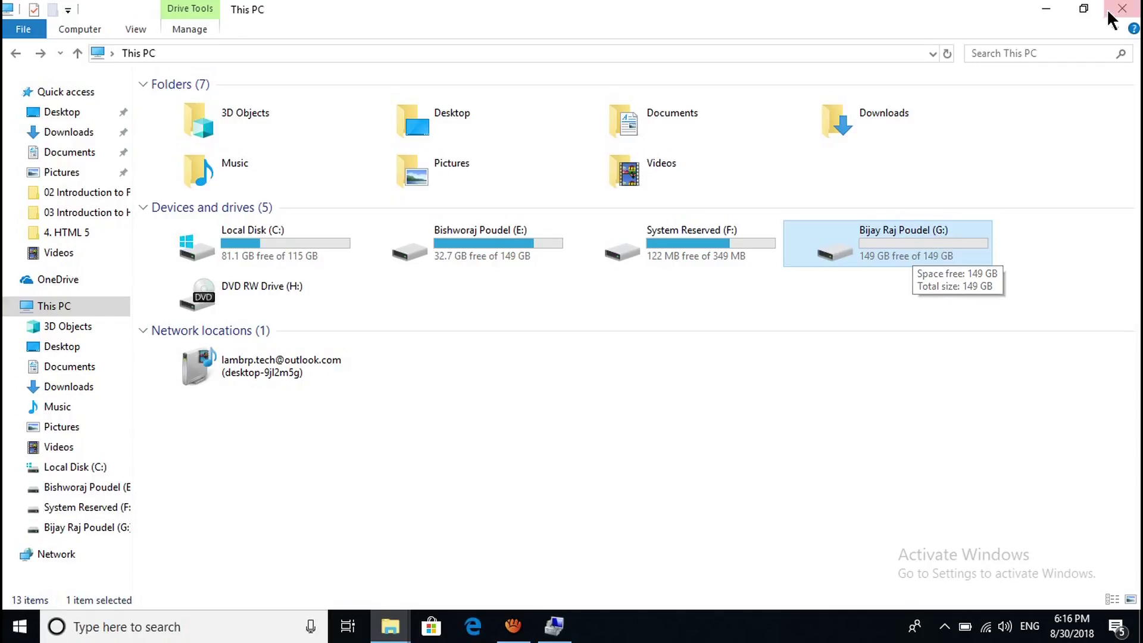
pyautogui.click(1046, 8)
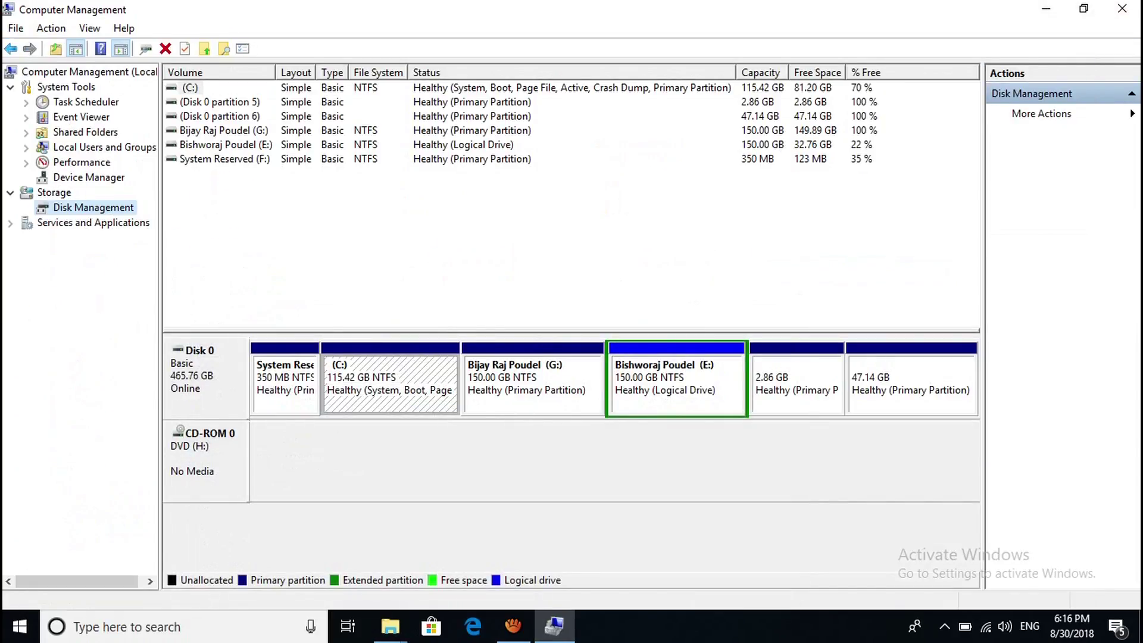
pyautogui.click(533, 385)
pyautogui.rightClick(520, 374)
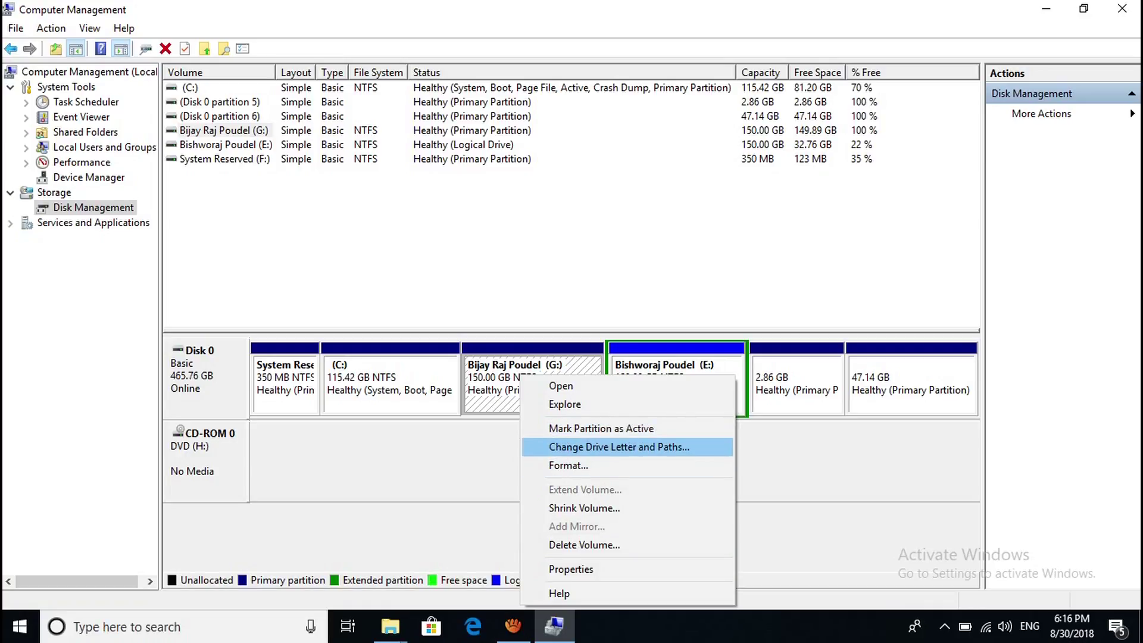
pyautogui.press('Return')
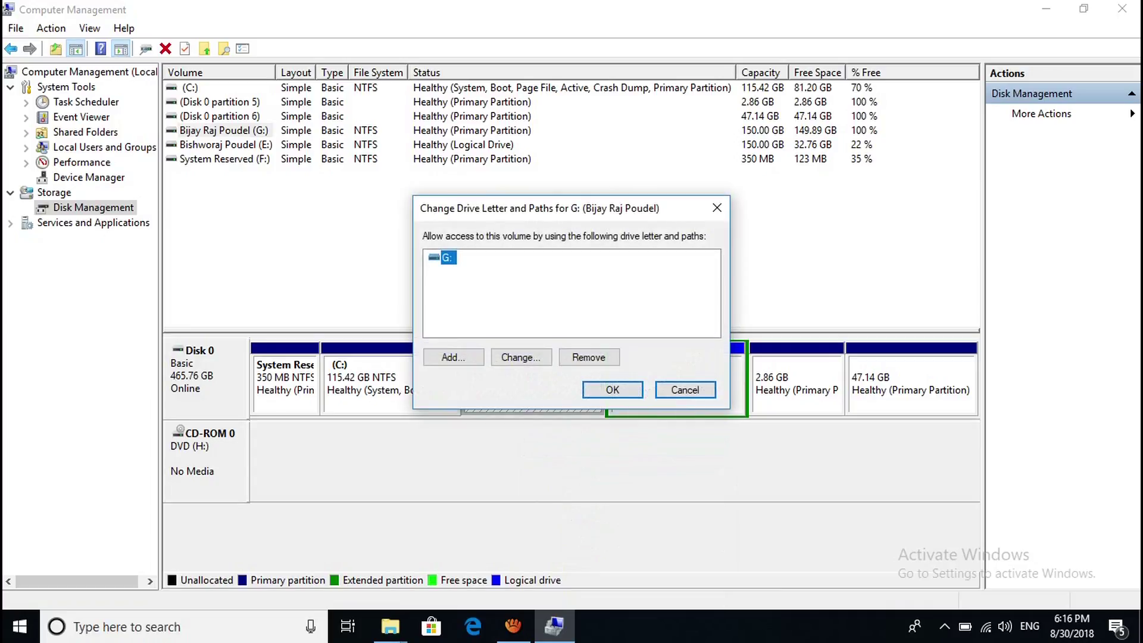
pyautogui.click(589, 358)
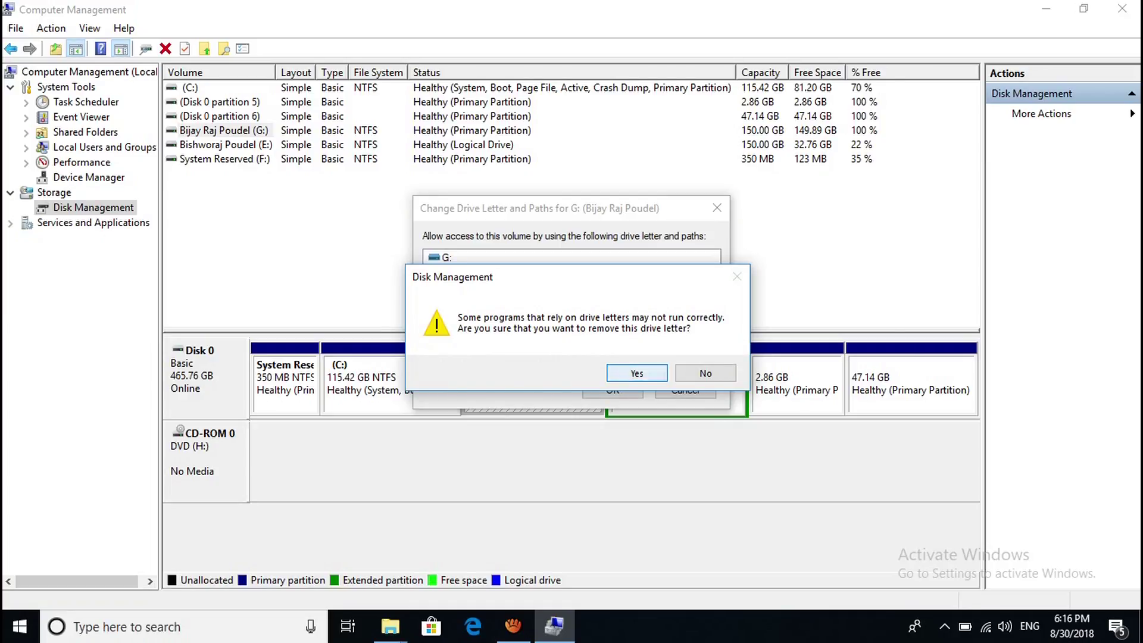
pyautogui.click(637, 372)
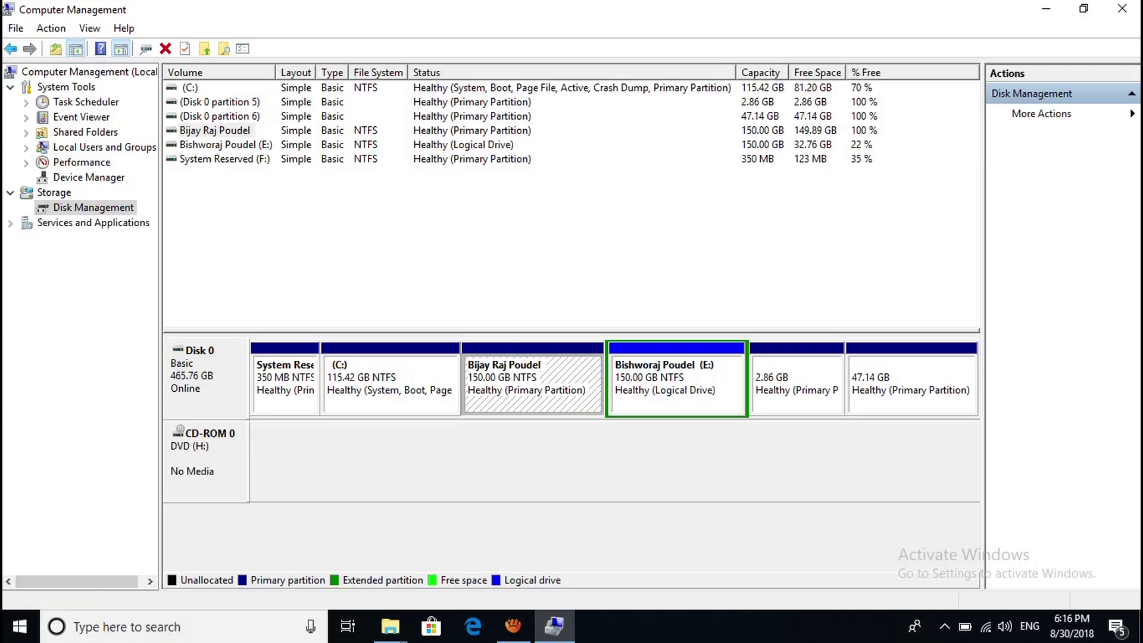
pyautogui.press('super+e')
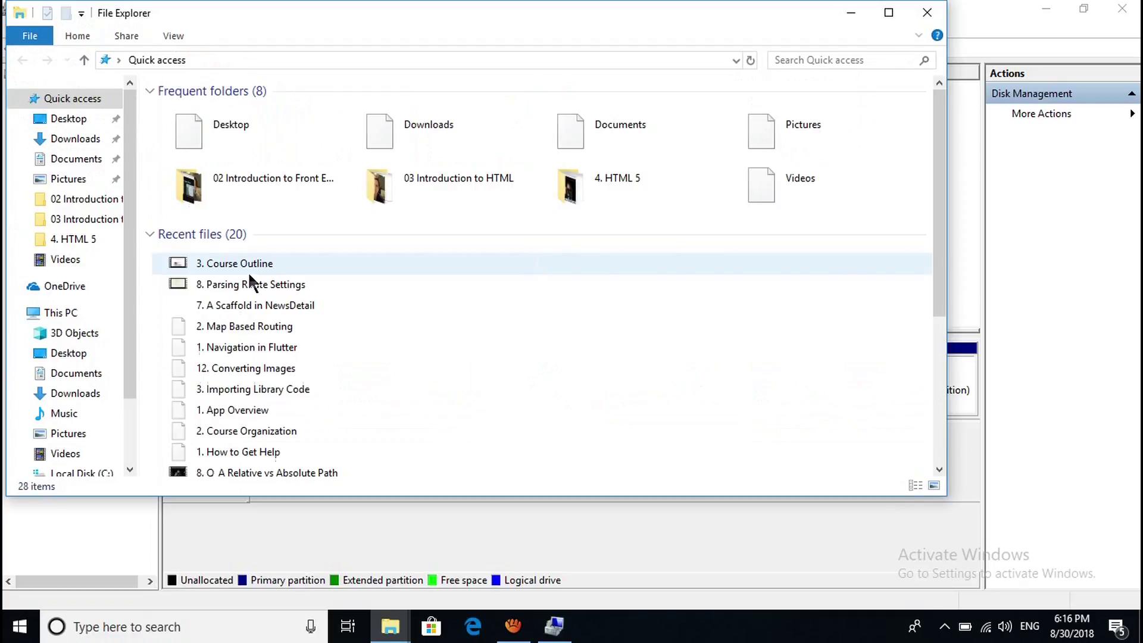
pyautogui.click(66, 313)
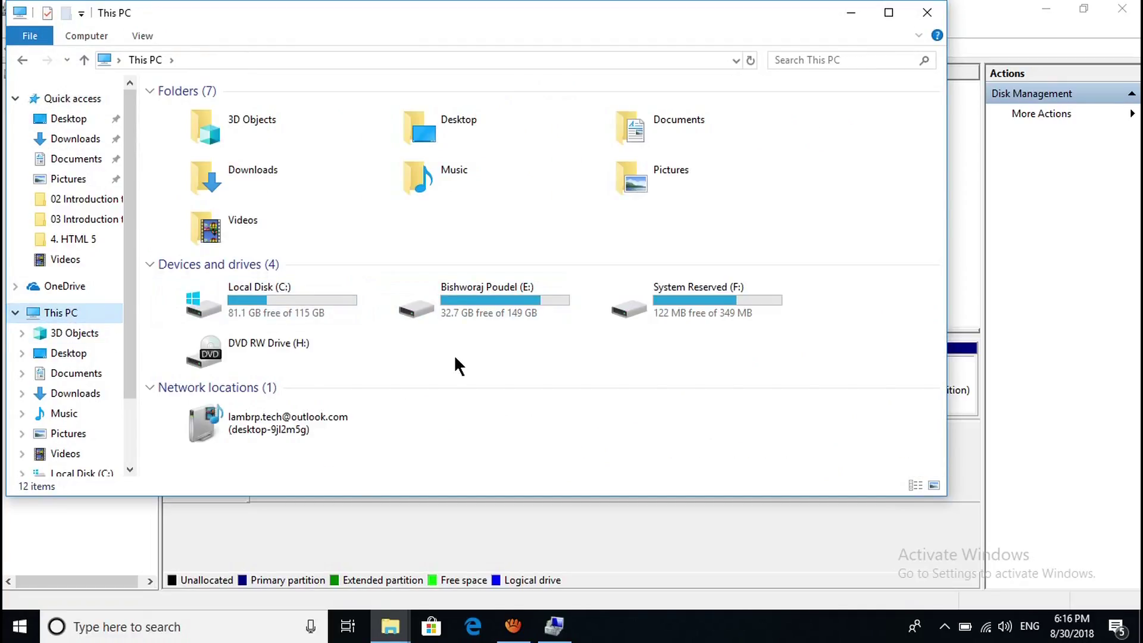
pyautogui.click(852, 15)
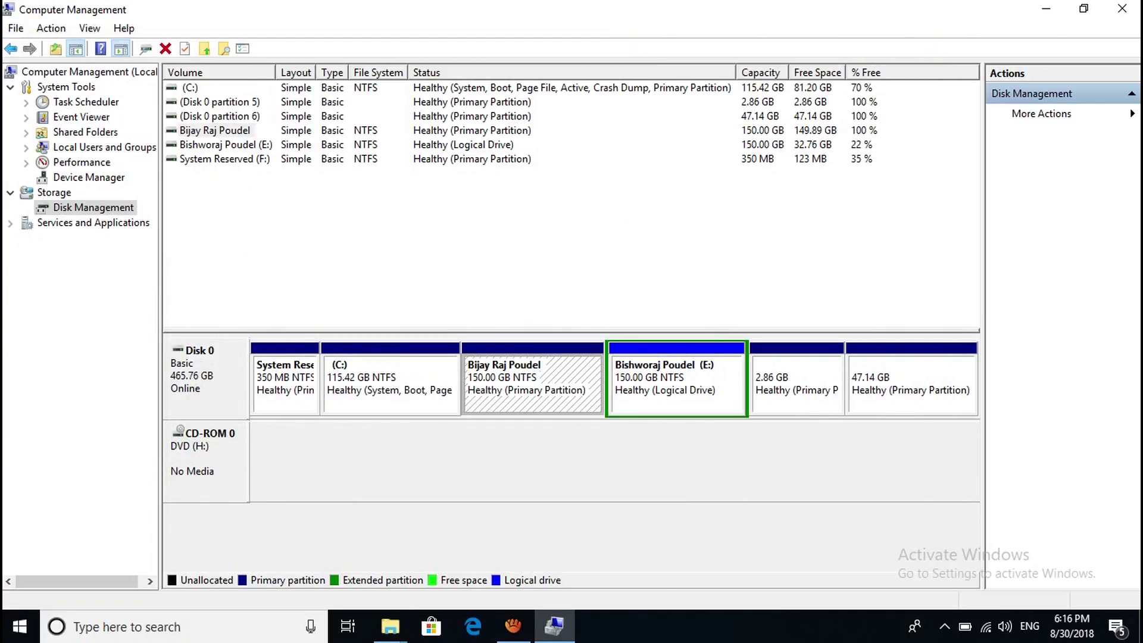
pyautogui.rightClick(521, 152)
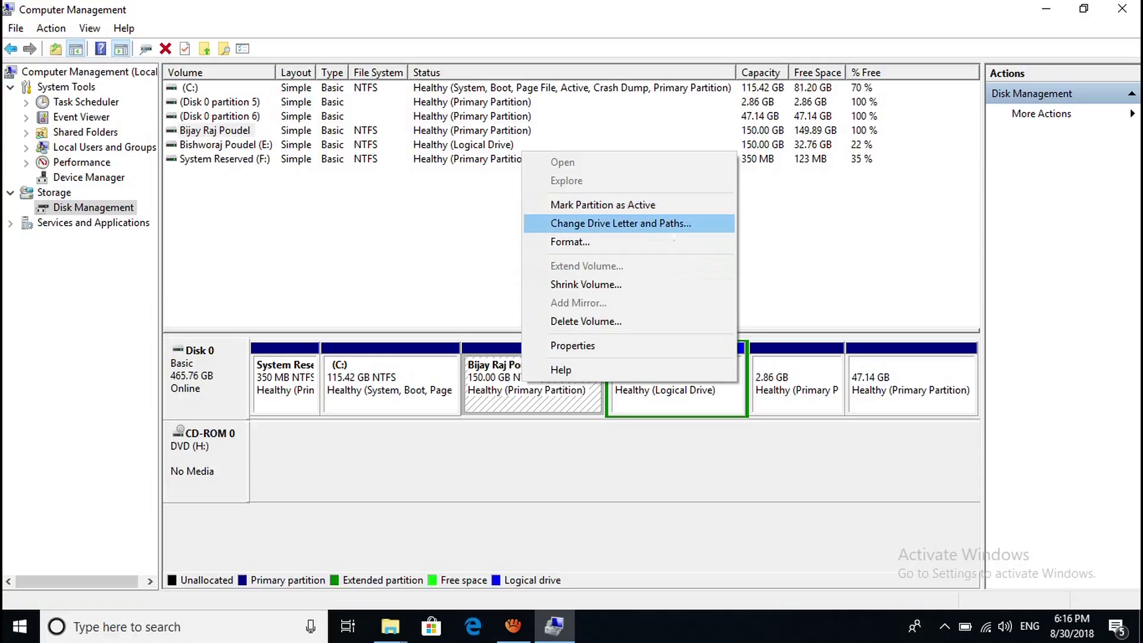
pyautogui.press('Return')
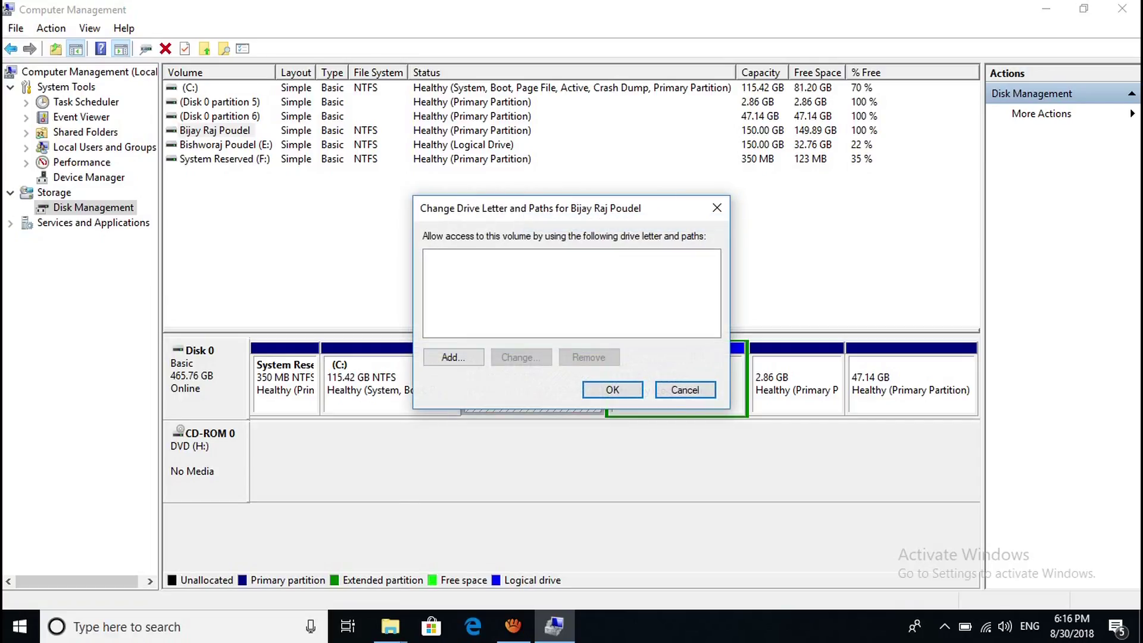
pyautogui.hotkey('alt', 'a')
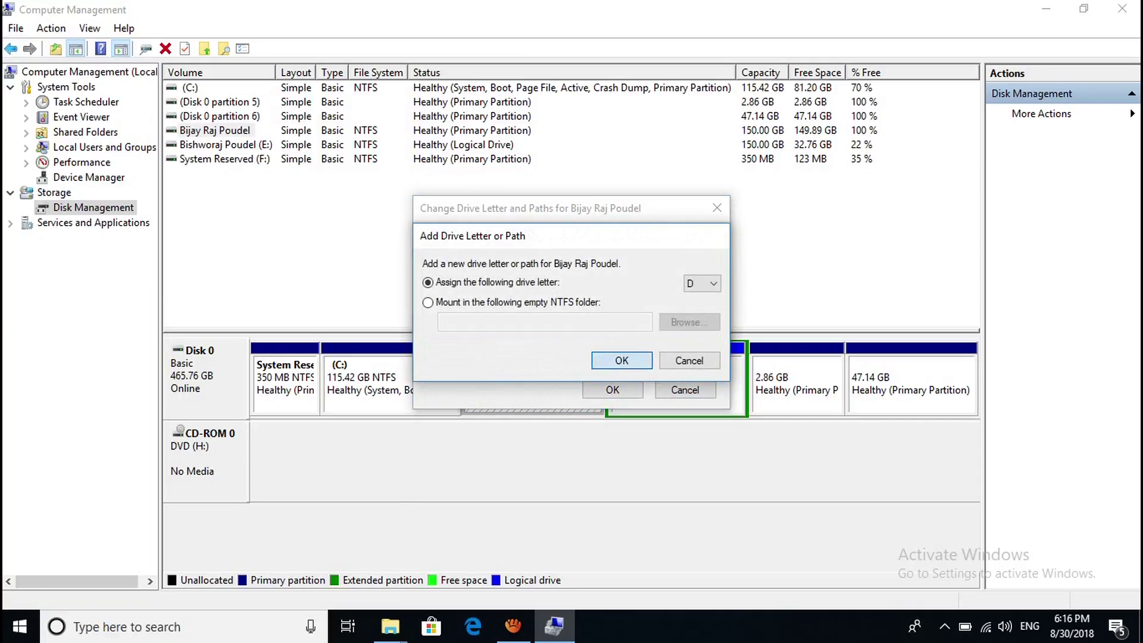
pyautogui.press('Return')
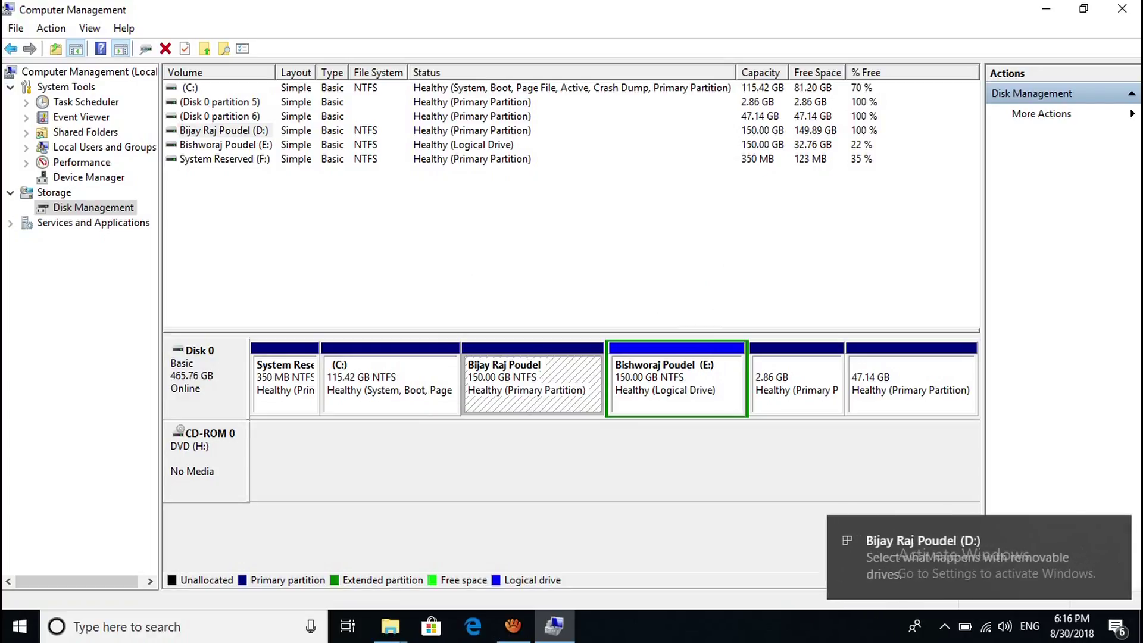
# Restore the This PC window, open System Reserved (F:), and copy the Brp folder.
pyautogui.moveTo(390, 626)
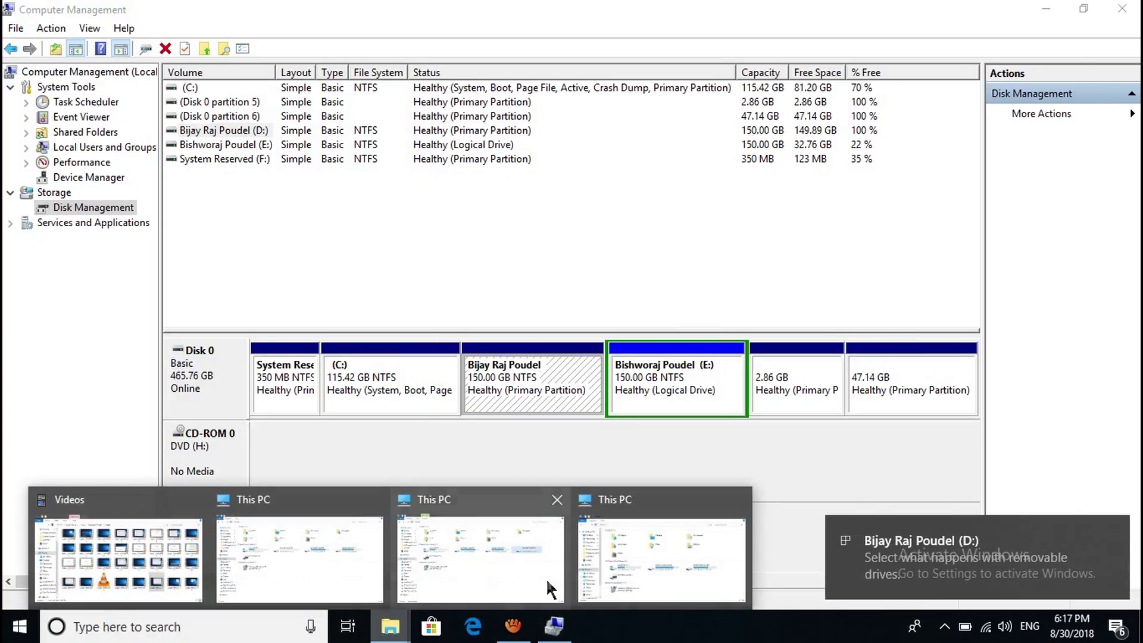
pyautogui.click(624, 556)
pyautogui.click(533, 291)
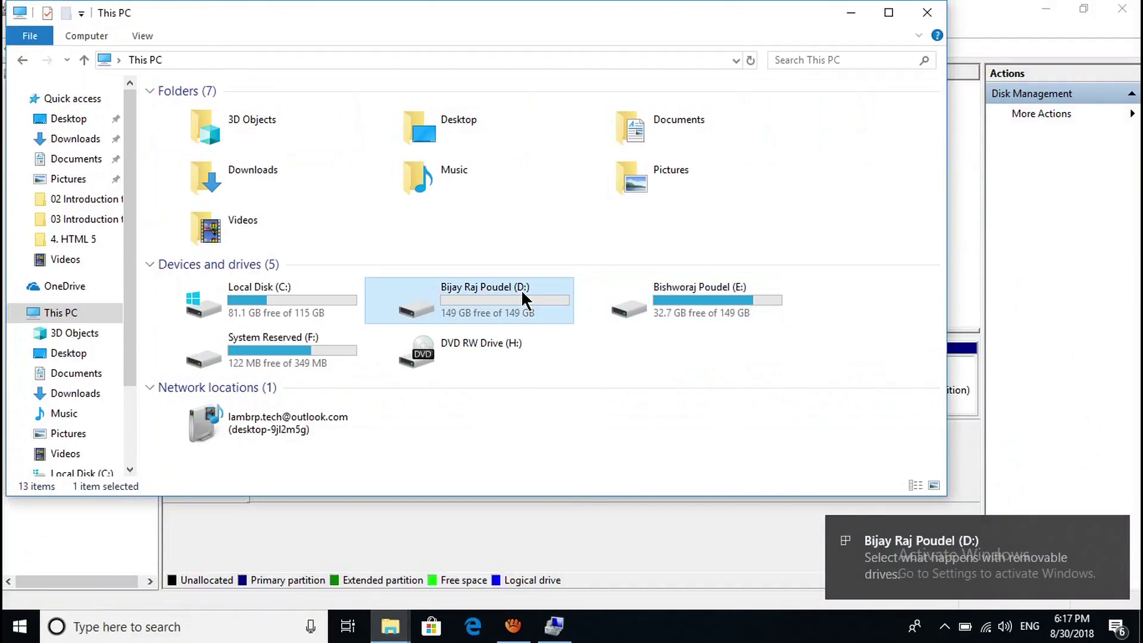
pyautogui.doubleClick(262, 351)
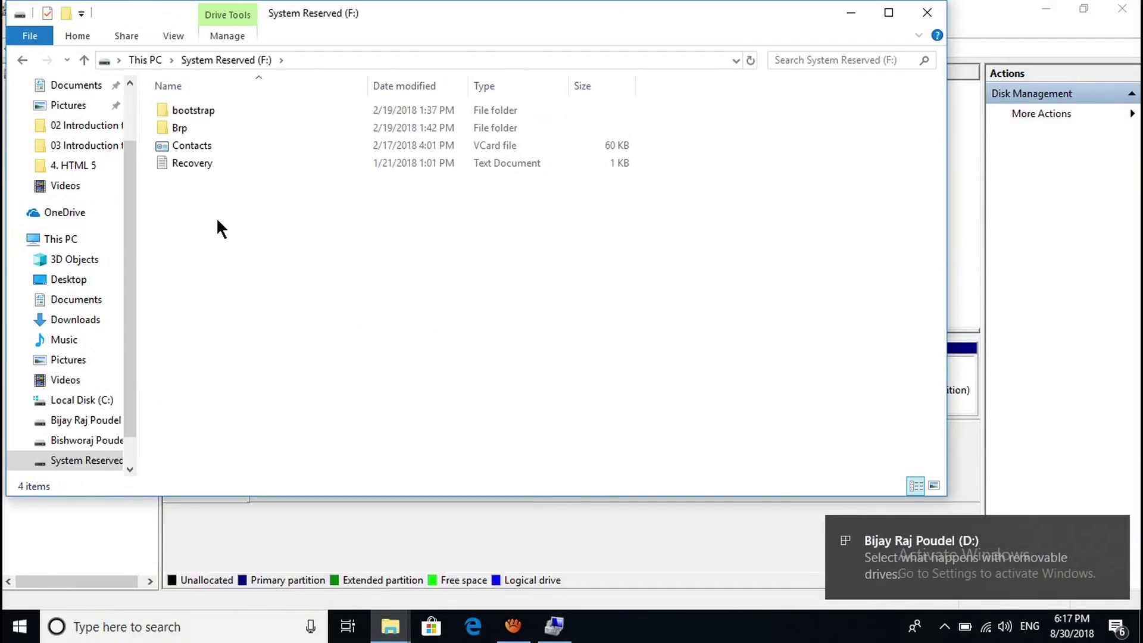
pyautogui.click(180, 127)
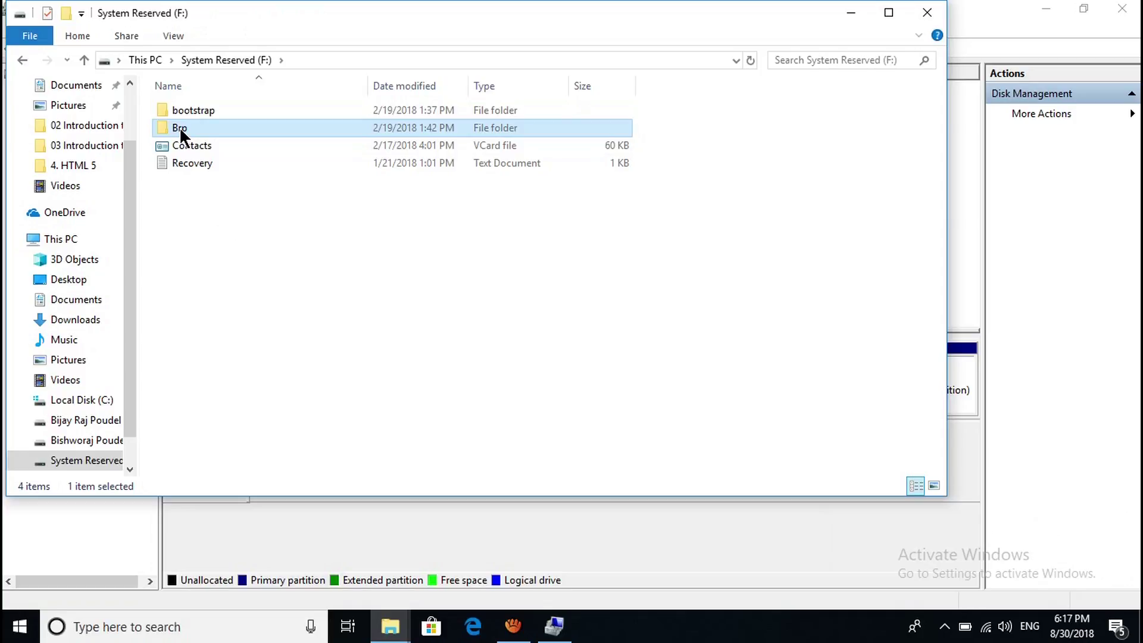
pyautogui.hotkey('alt', 'Return')
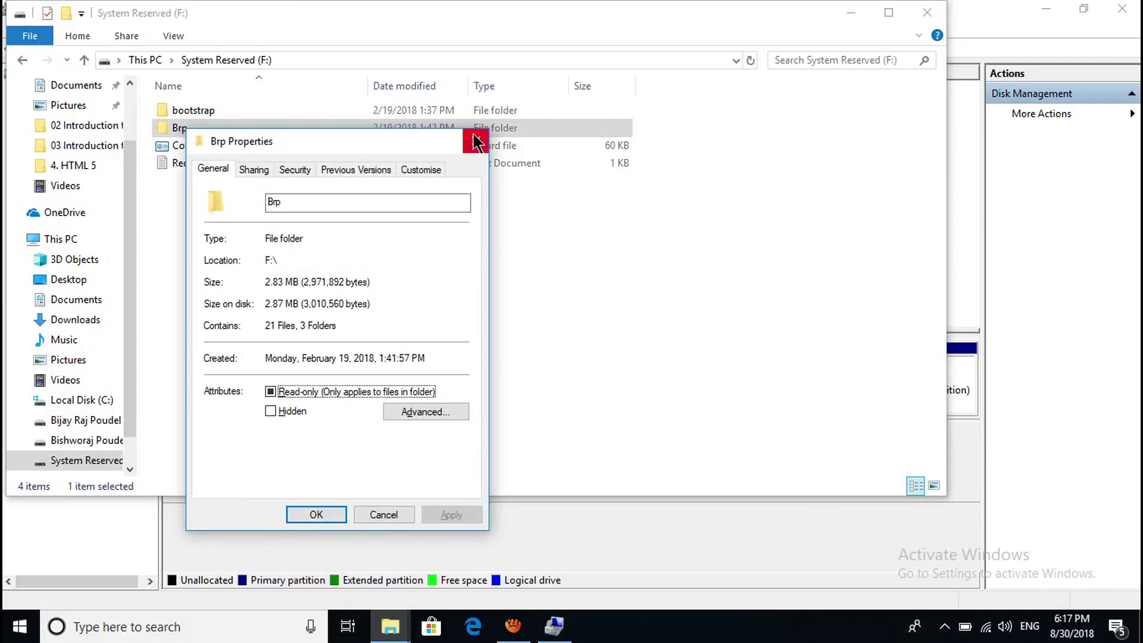
pyautogui.click(476, 142)
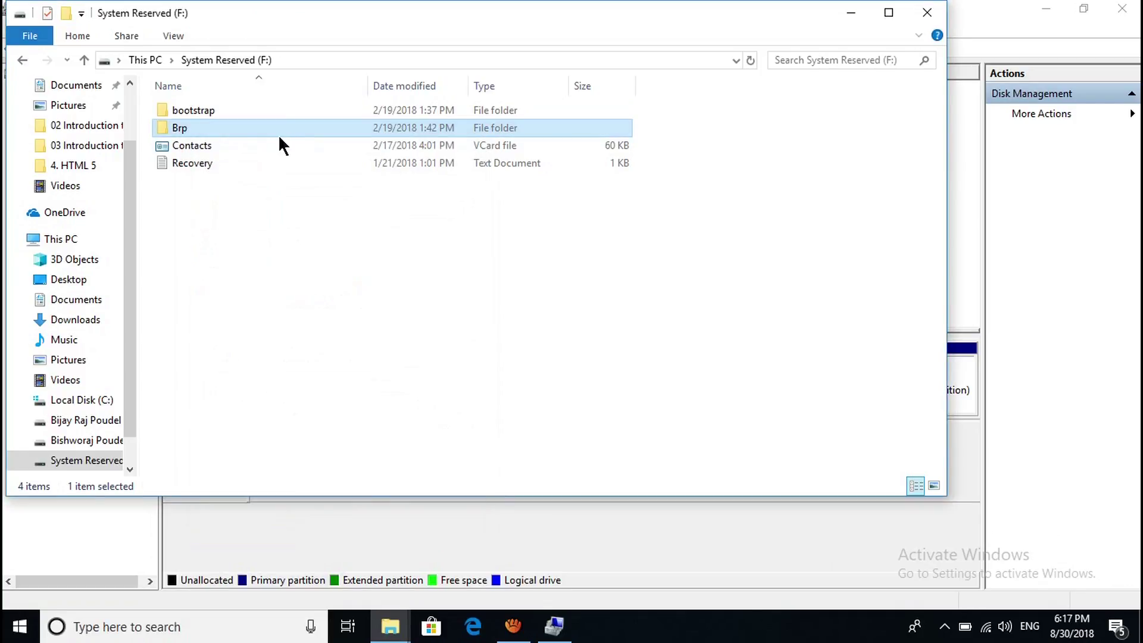
pyautogui.click(22, 60)
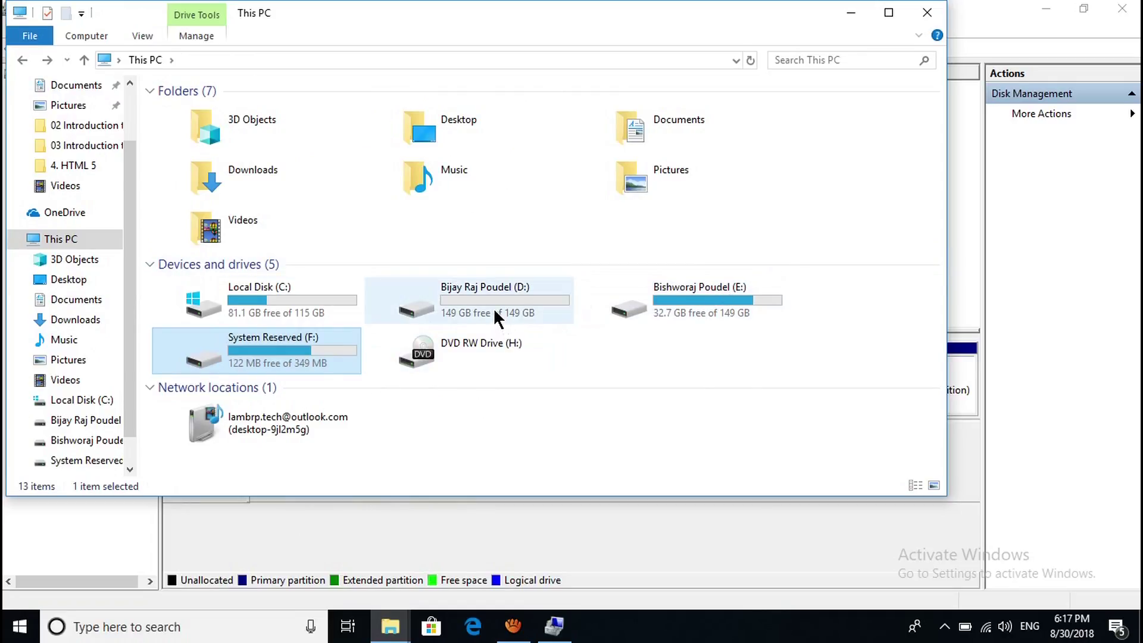
pyautogui.doubleClick(494, 307)
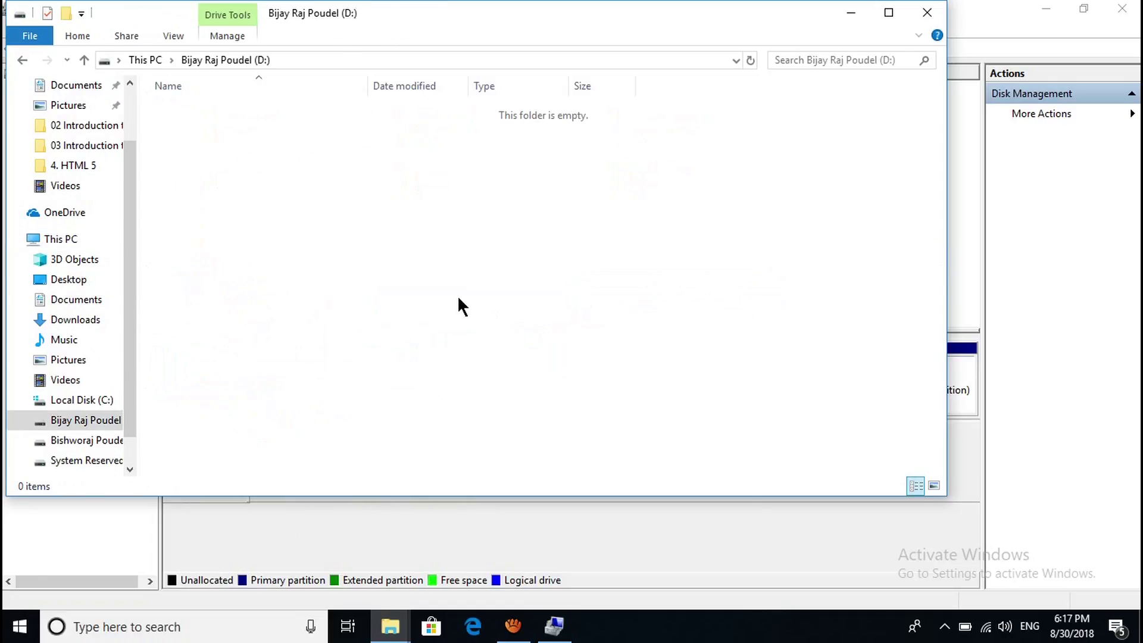
pyautogui.hotkey('ctrl', 'v')
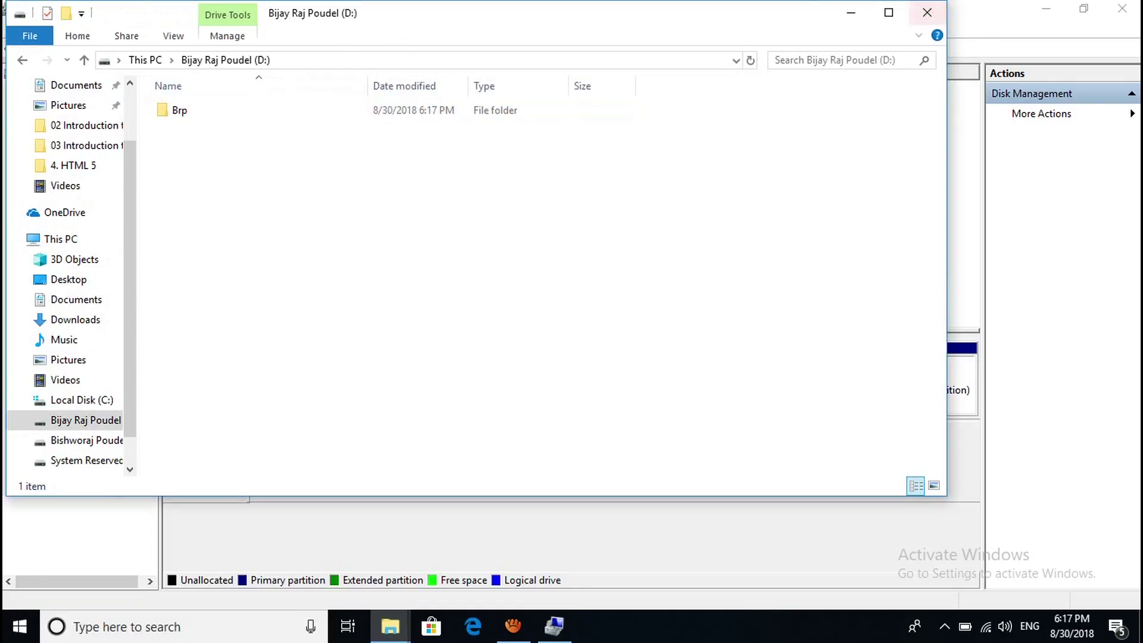
pyautogui.click(928, 12)
pyautogui.click(666, 371)
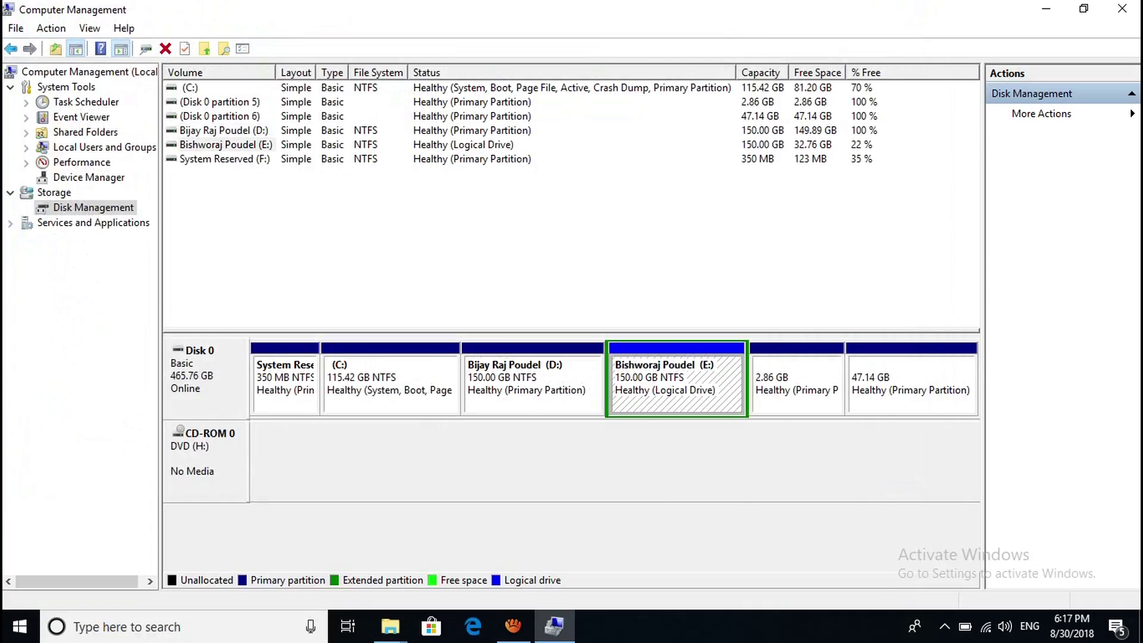
pyautogui.rightClick(666, 370)
pyautogui.click(765, 426)
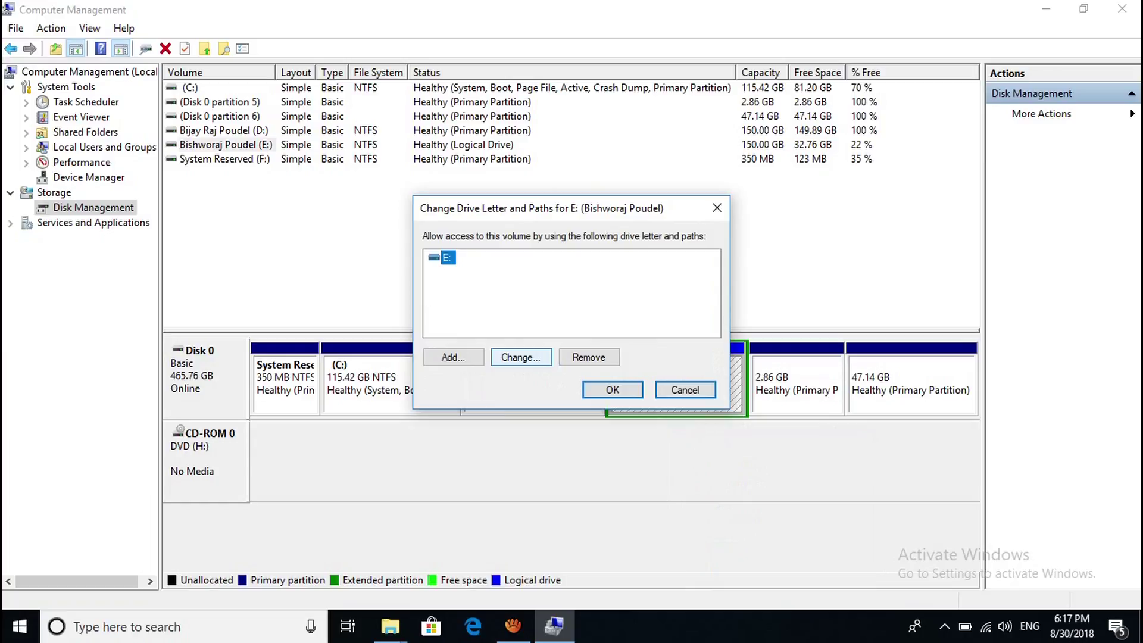
pyautogui.click(521, 357)
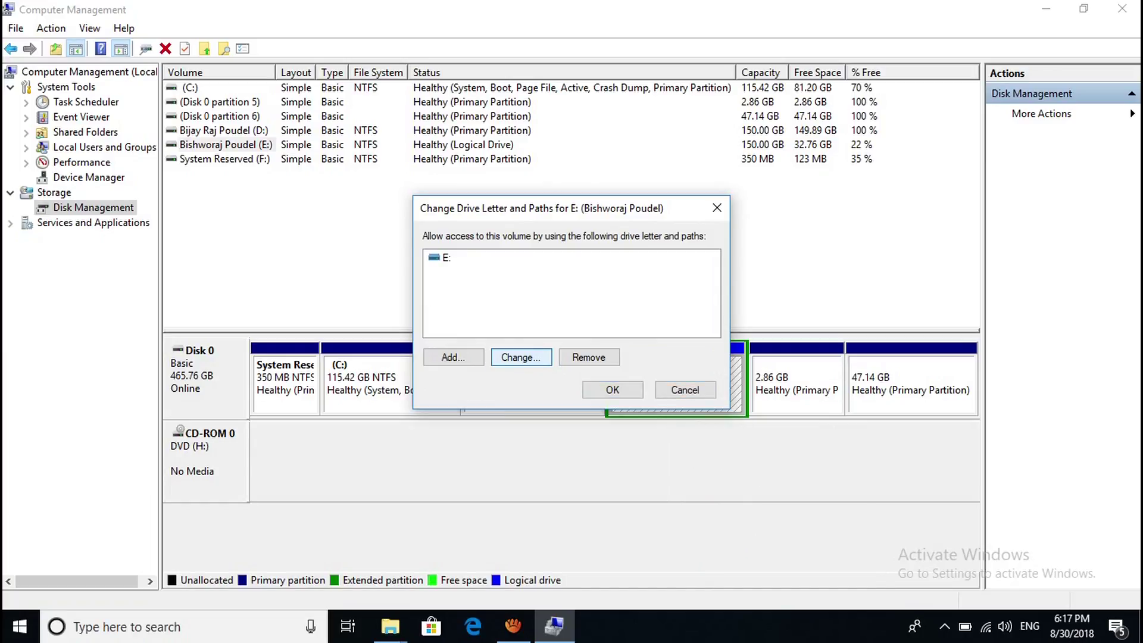
pyautogui.click(589, 358)
pyautogui.click(637, 374)
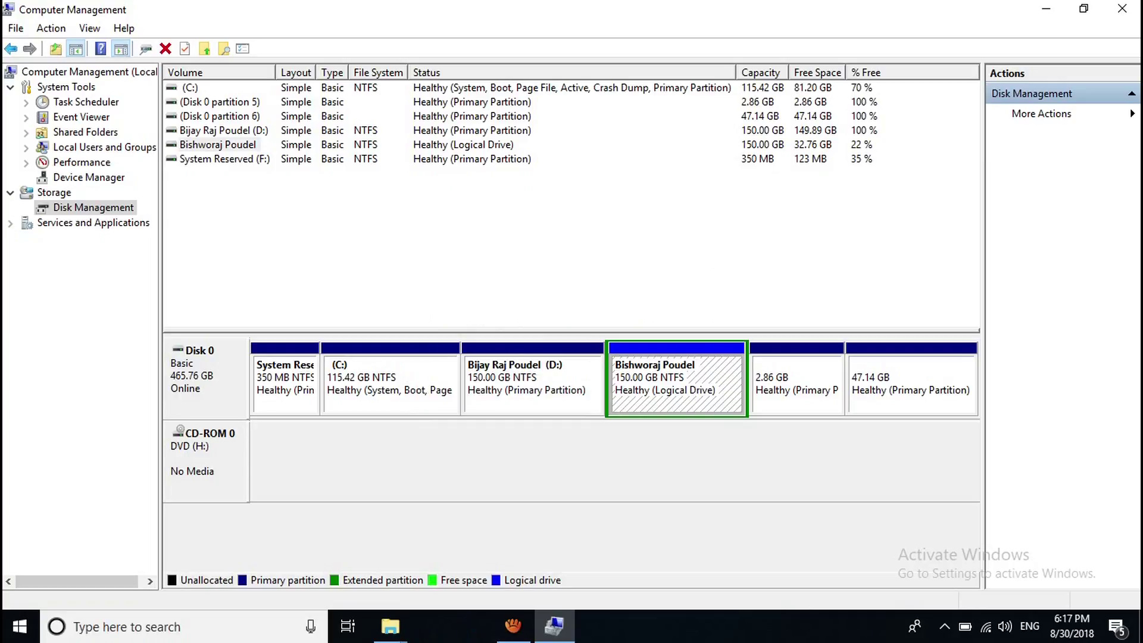
pyautogui.rightClick(655, 373)
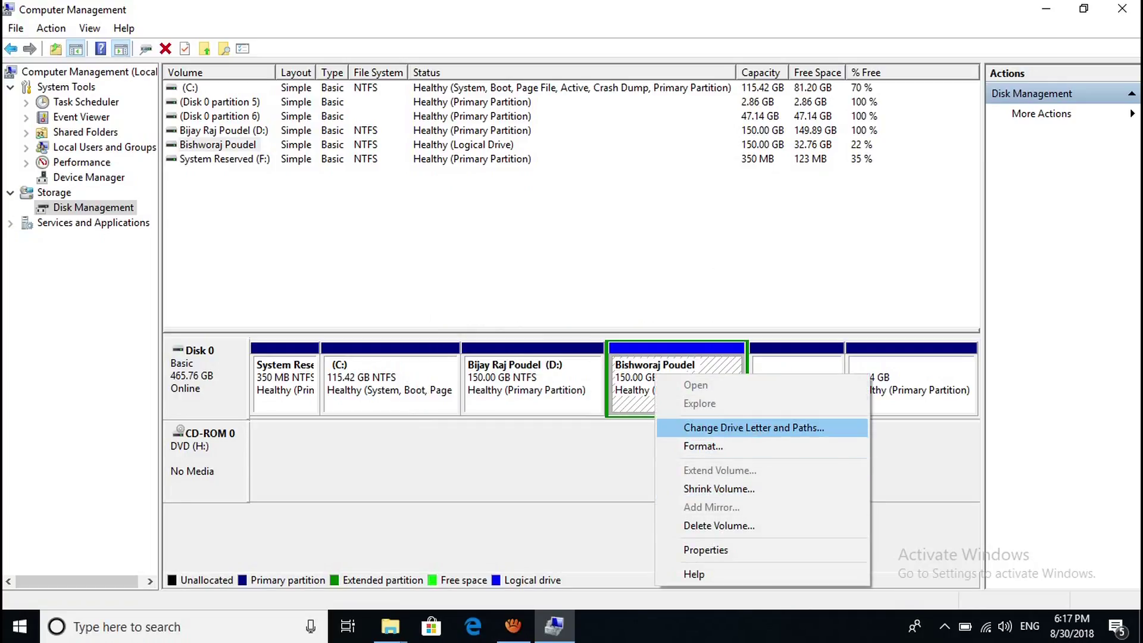
pyautogui.click(733, 428)
pyautogui.click(453, 358)
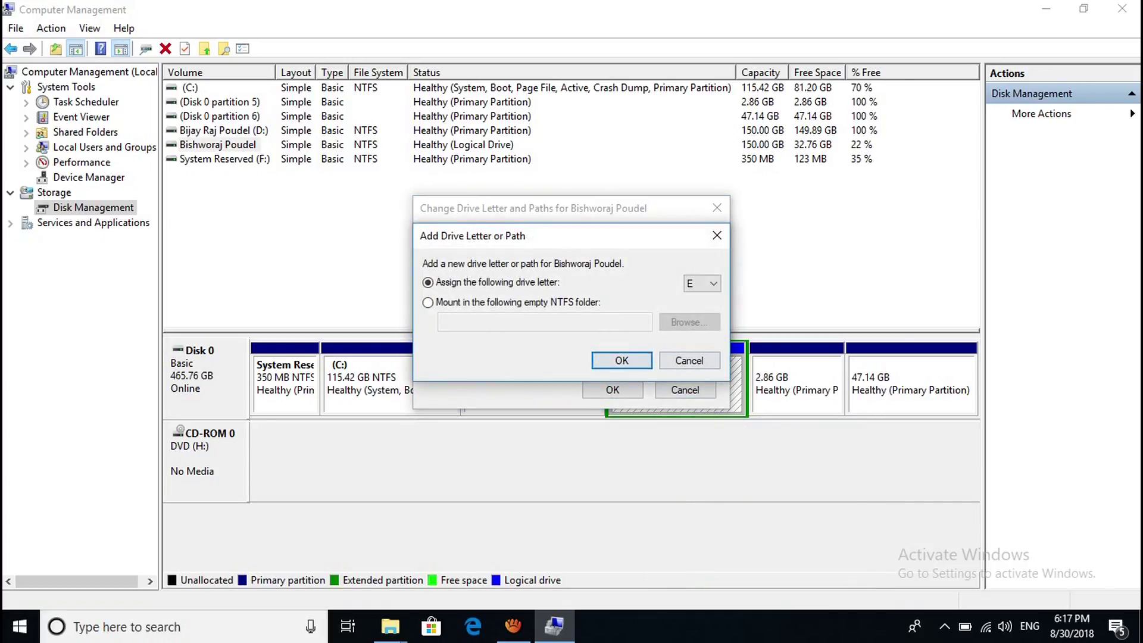
pyautogui.click(689, 360)
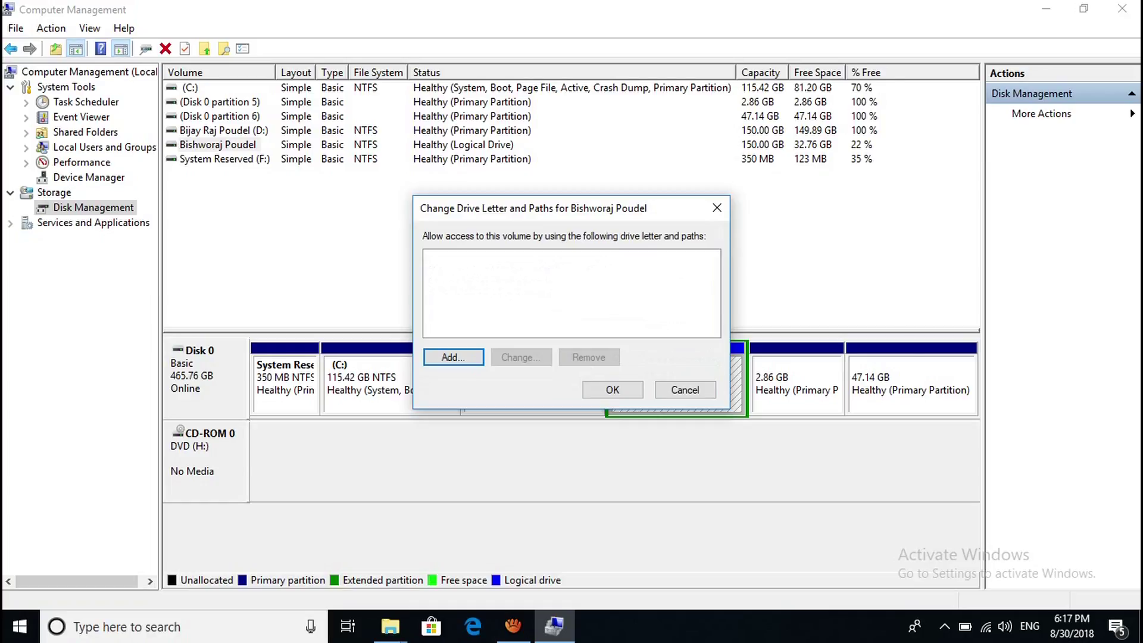
pyautogui.click(685, 389)
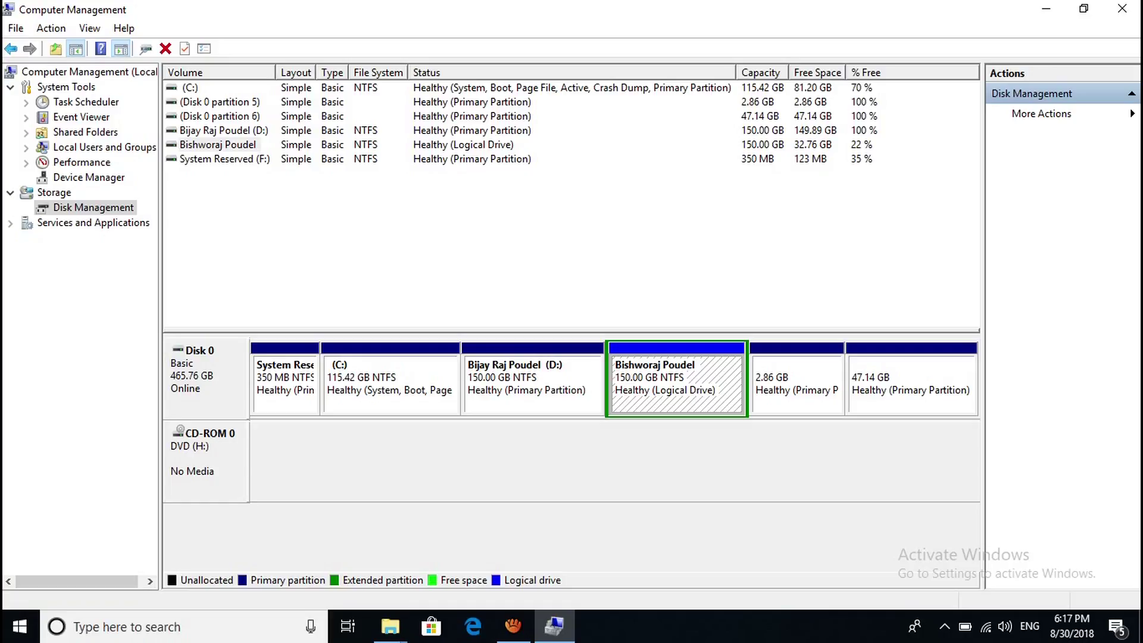
pyautogui.rightClick(654, 374)
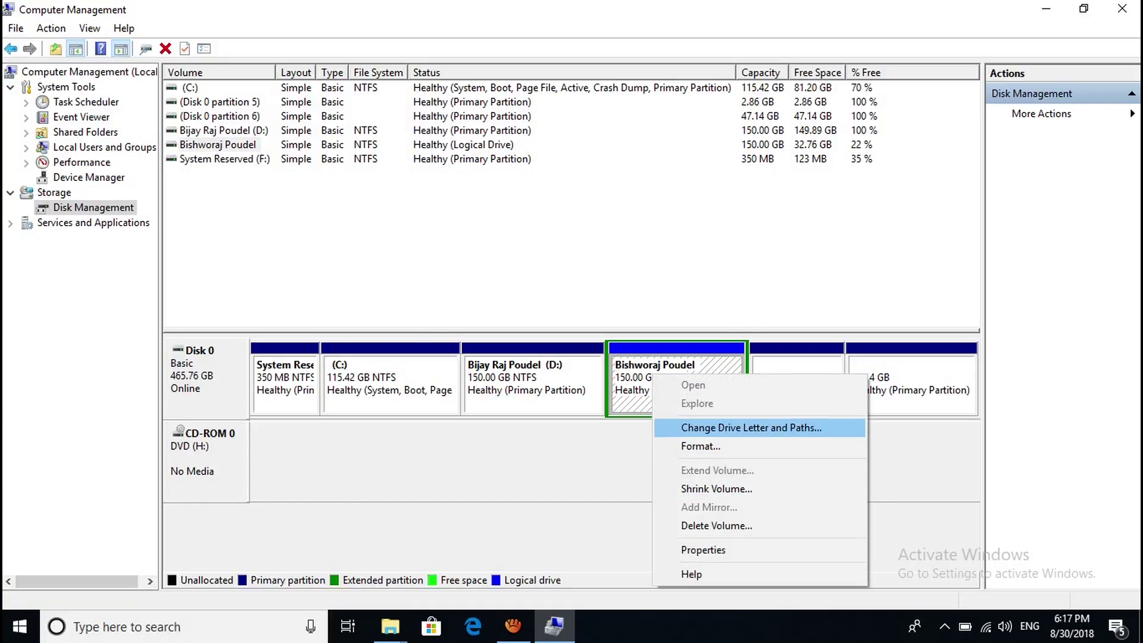
pyautogui.click(751, 427)
pyautogui.click(453, 357)
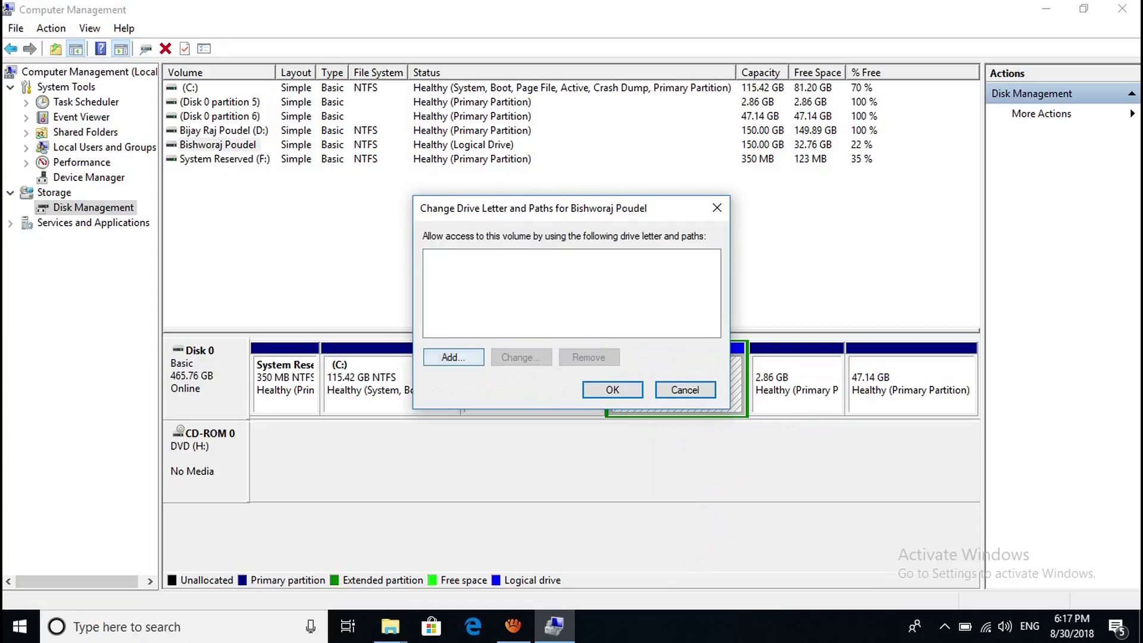
pyautogui.click(619, 360)
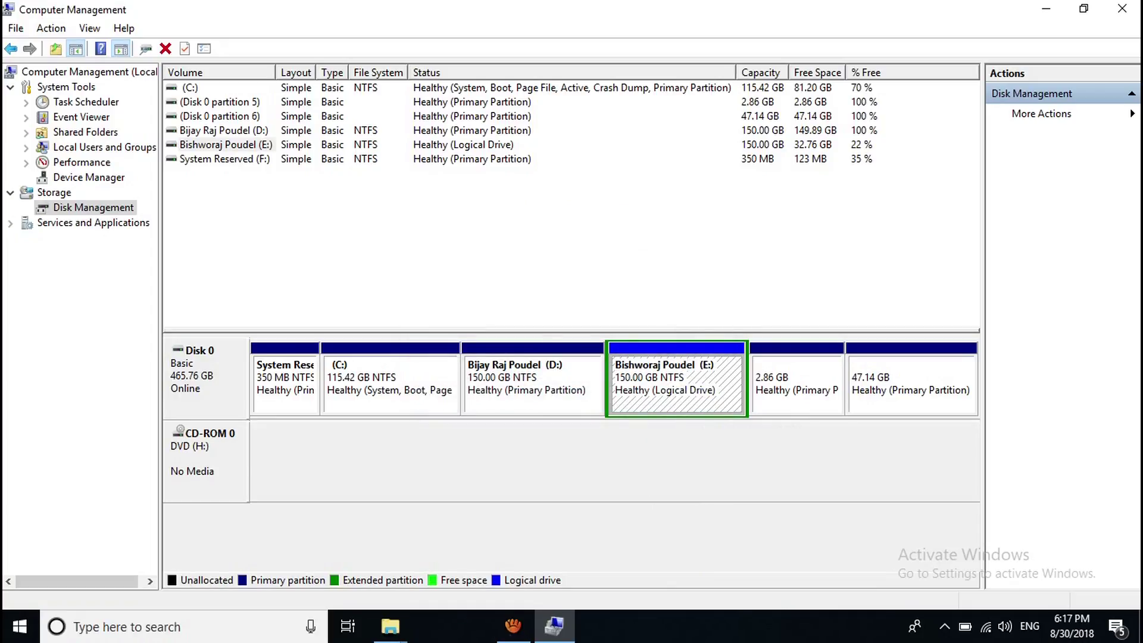
pyautogui.moveTo(390, 626)
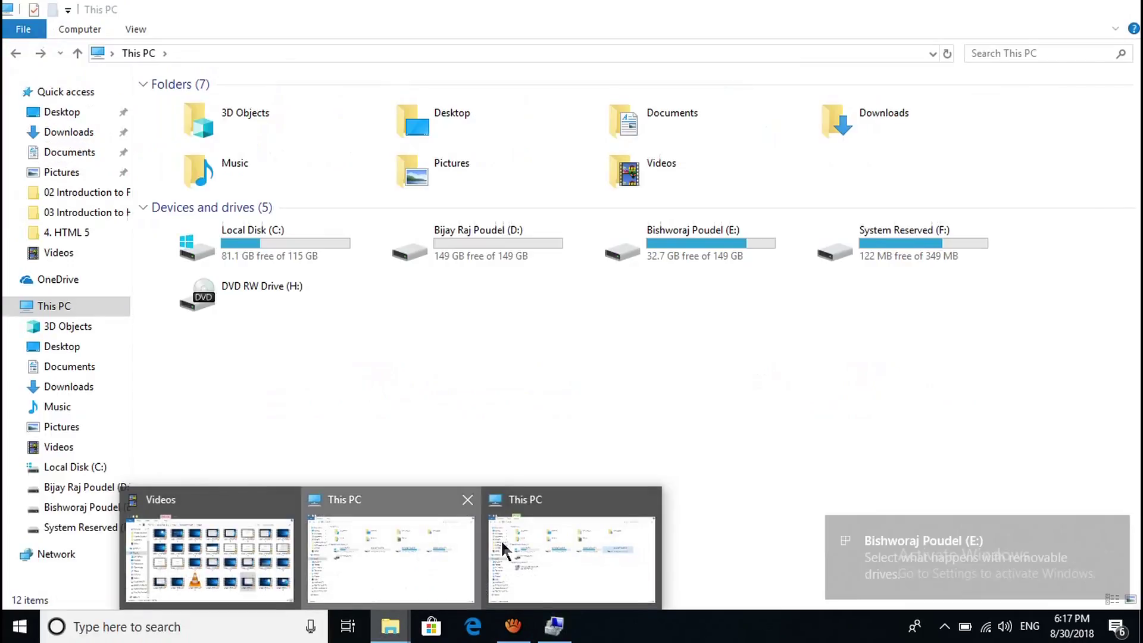
pyautogui.click(523, 542)
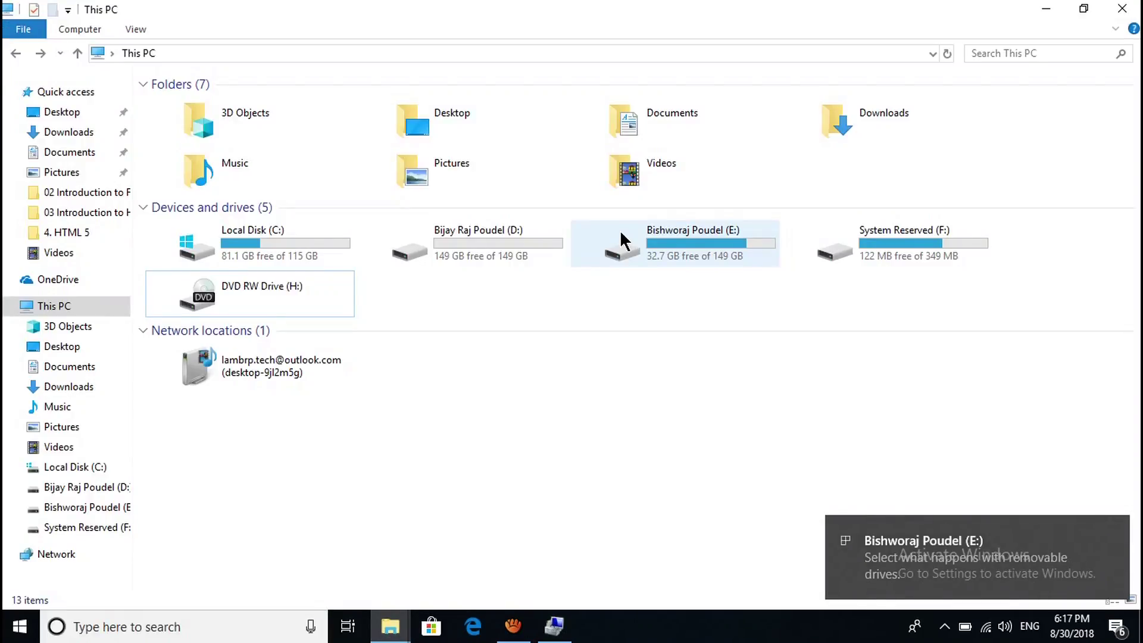
pyautogui.doubleClick(704, 238)
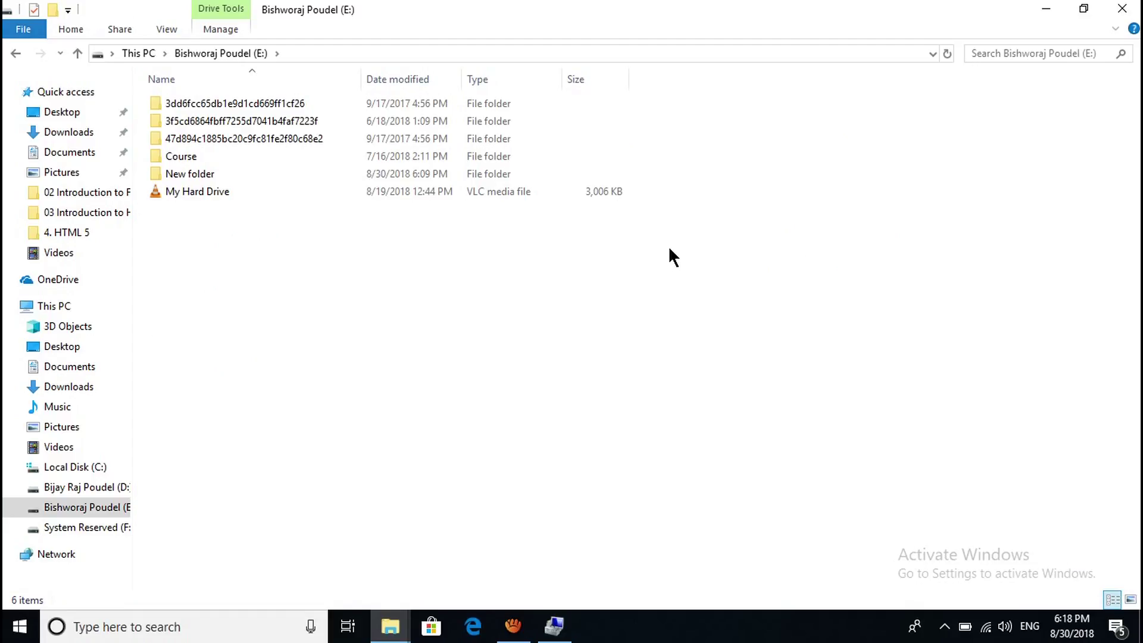
pyautogui.hotkey('alt', 'Left')
pyautogui.click(1046, 8)
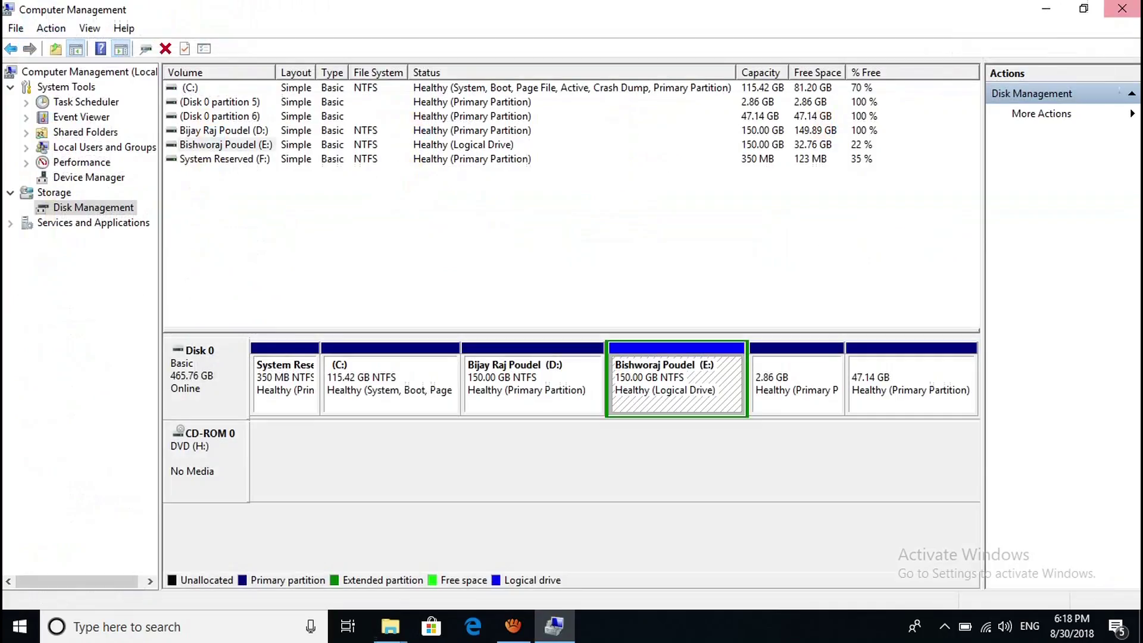
# Remove the D: drive letter from the 150 GB partition and confirm.
pyautogui.click(532, 384)
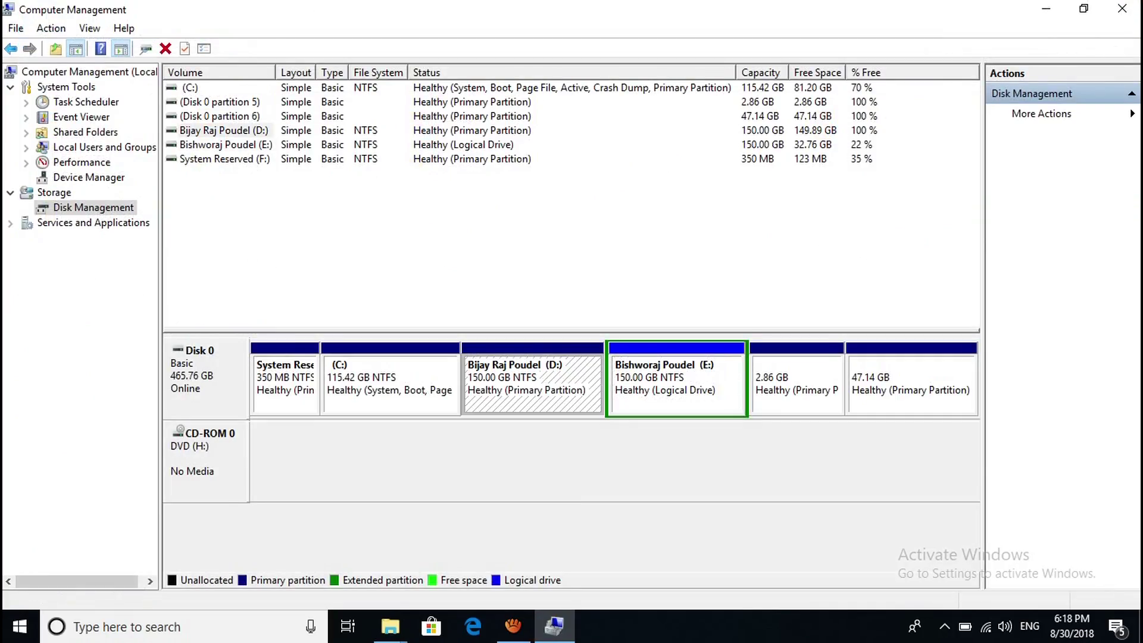
pyautogui.rightClick(534, 384)
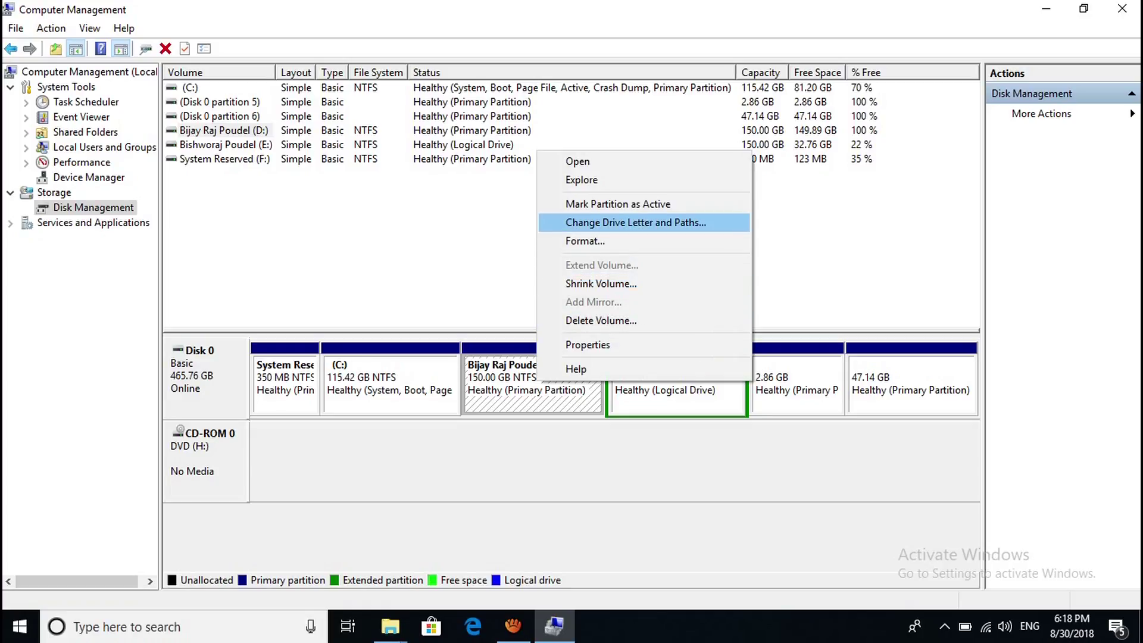
pyautogui.click(635, 222)
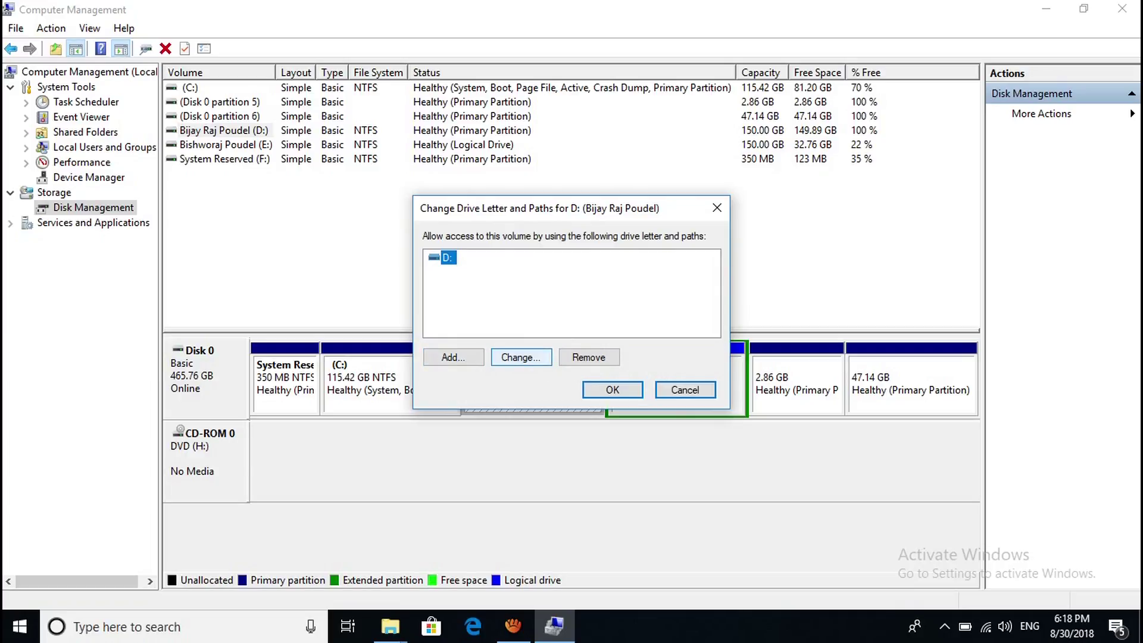
pyautogui.click(589, 357)
pyautogui.click(638, 374)
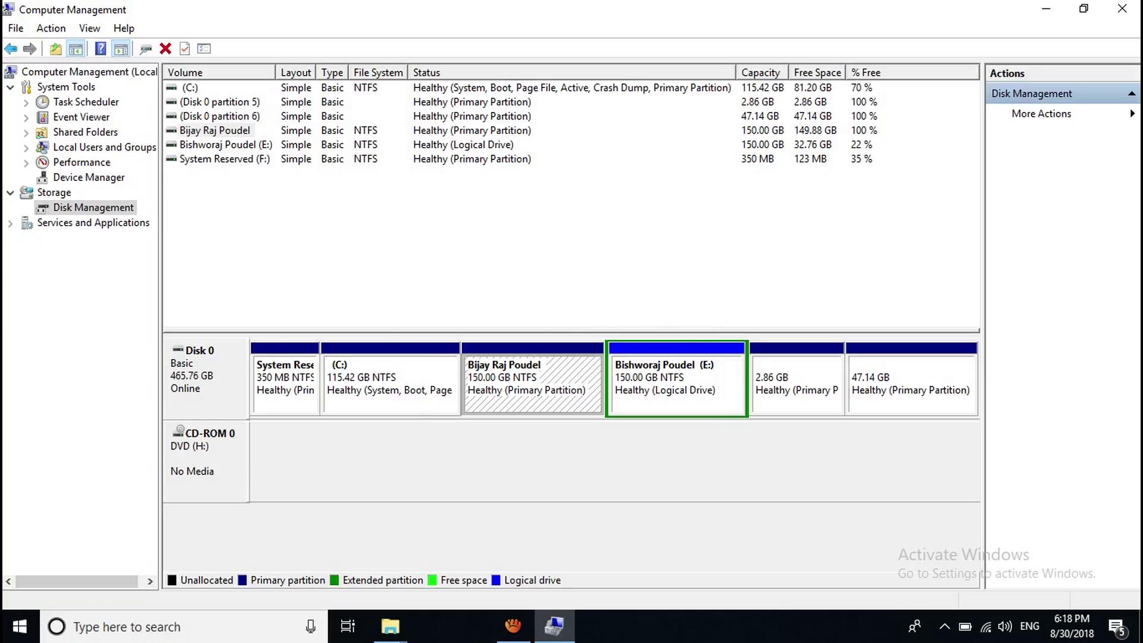
# Reassign letter D to the volume and open its files from AutoPlay, selecting Brp.
pyautogui.rightClick(507, 390)
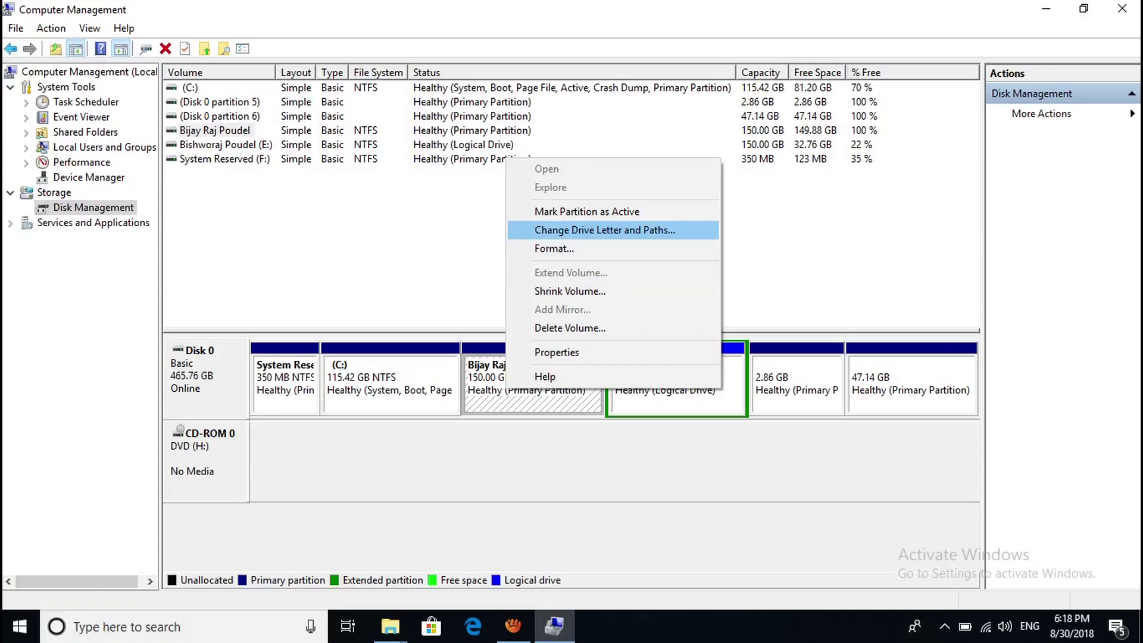
pyautogui.press('Return')
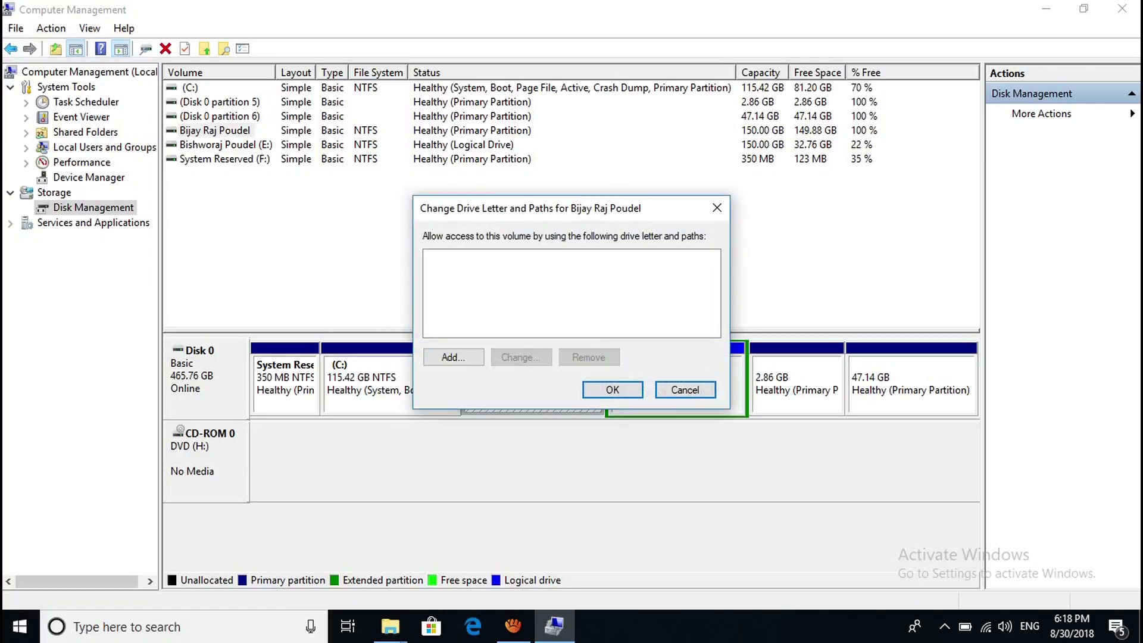
pyautogui.click(453, 357)
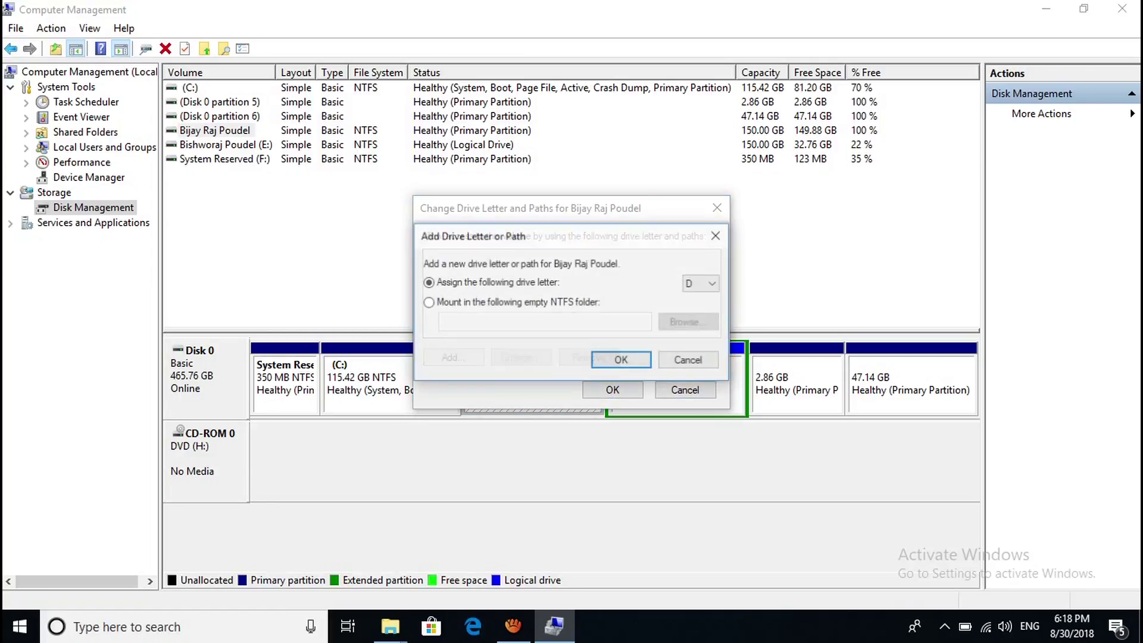
pyautogui.click(621, 360)
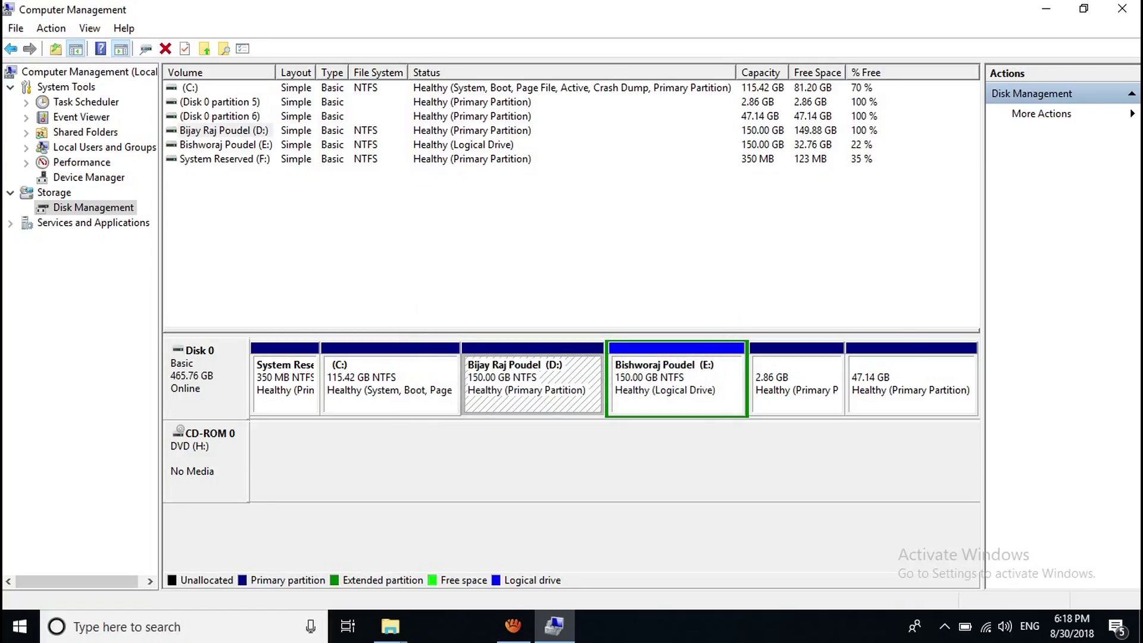
pyautogui.click(965, 557)
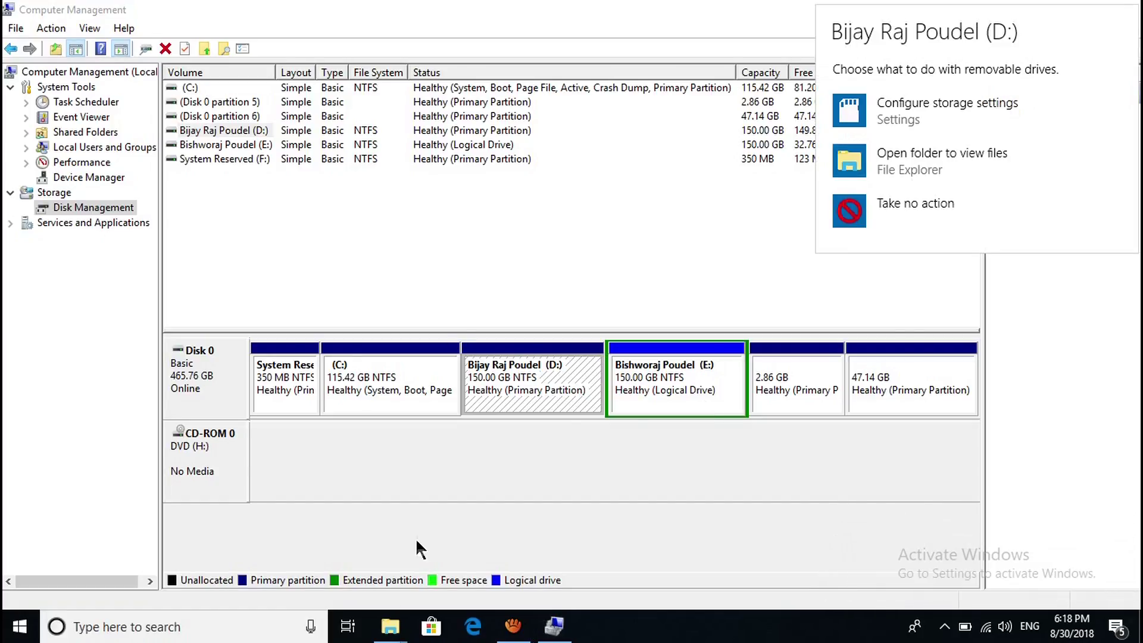
pyautogui.click(917, 163)
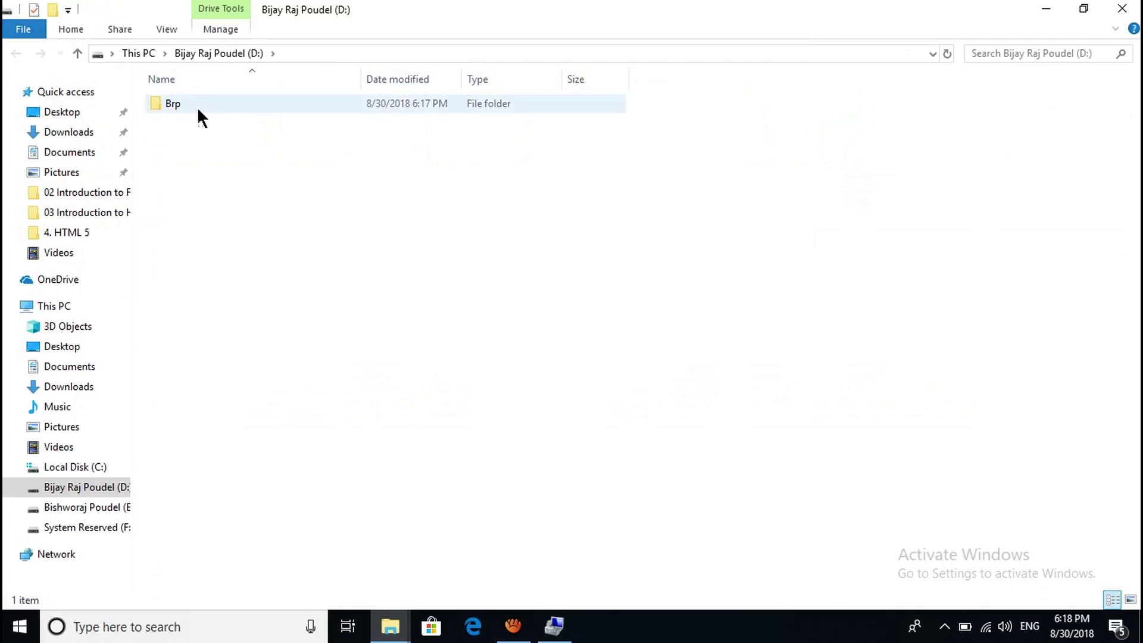
pyautogui.click(197, 106)
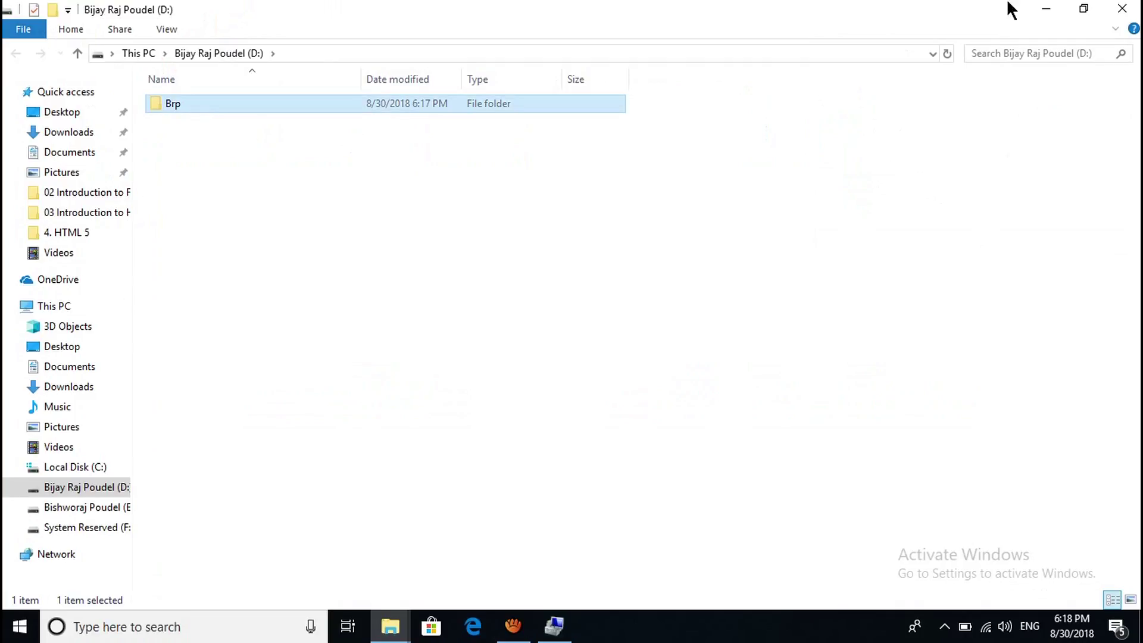
# Close the D: drive's Explorer window to get back to the D: volume in Disk Management.
pyautogui.click(1122, 8)
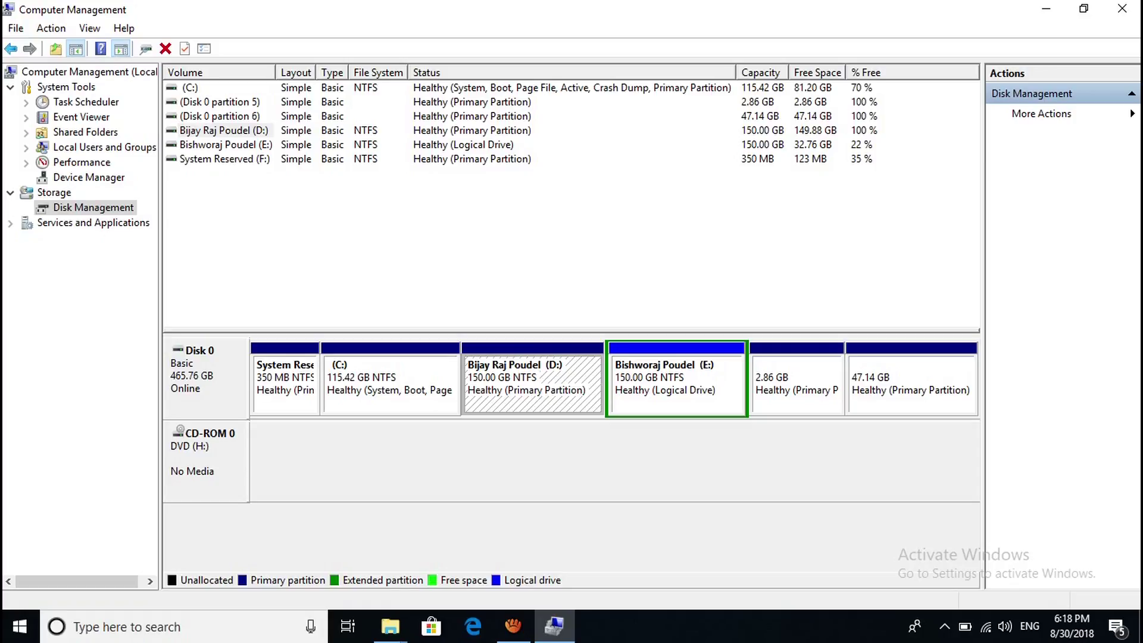
pyautogui.rightClick(490, 157)
# Delete the D: volume, turning it into 150 GB of unallocated space.
pyautogui.press('Escape')
pyautogui.rightClick(520, 153)
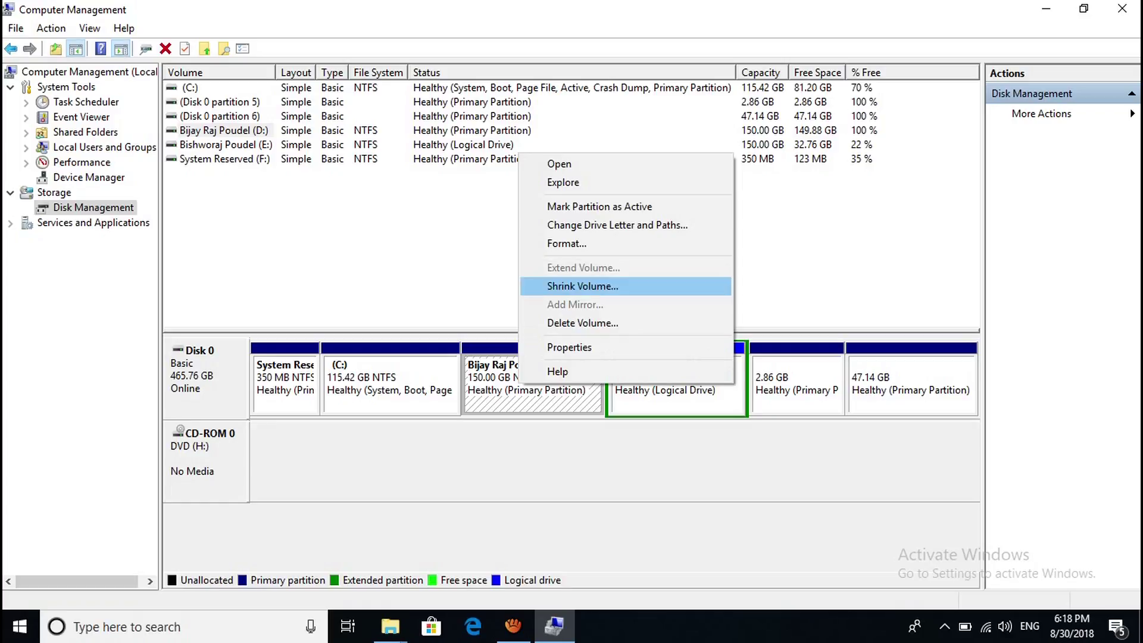
pyautogui.press('Return')
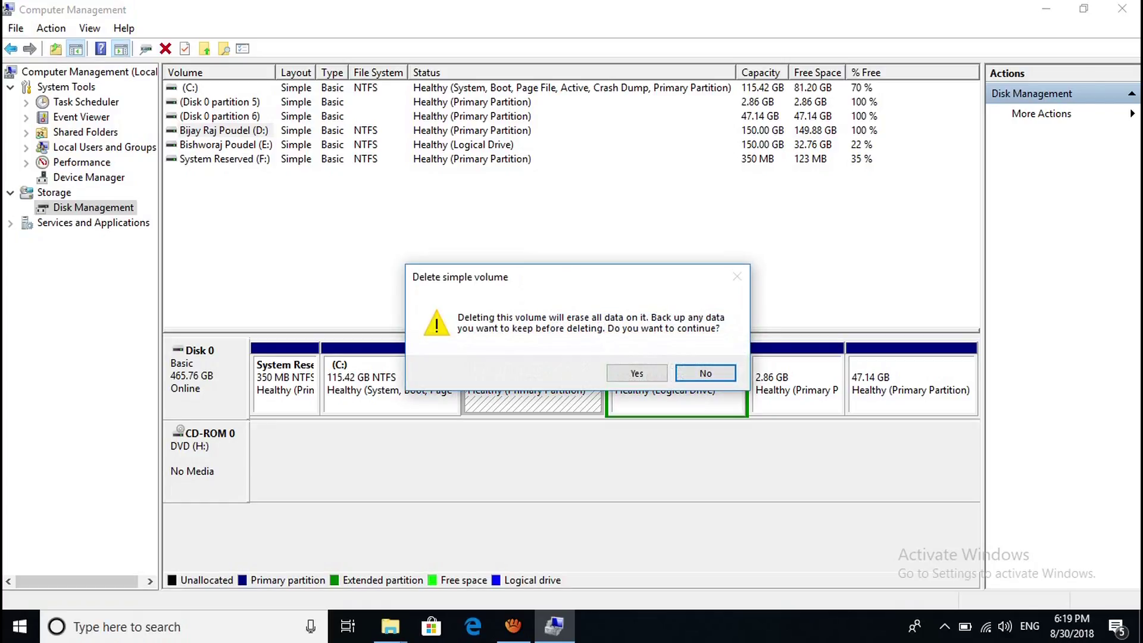
pyautogui.moveTo(536, 277); pyautogui.dragTo(789, 133)
pyautogui.press('Left')
pyautogui.press('Return')
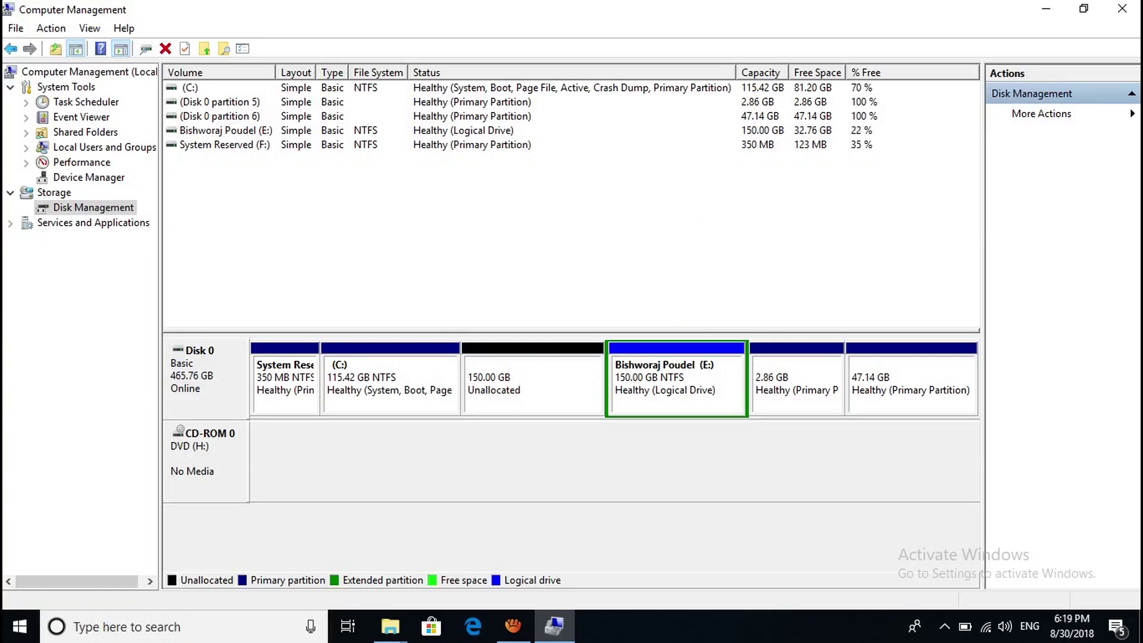
pyautogui.click(533, 384)
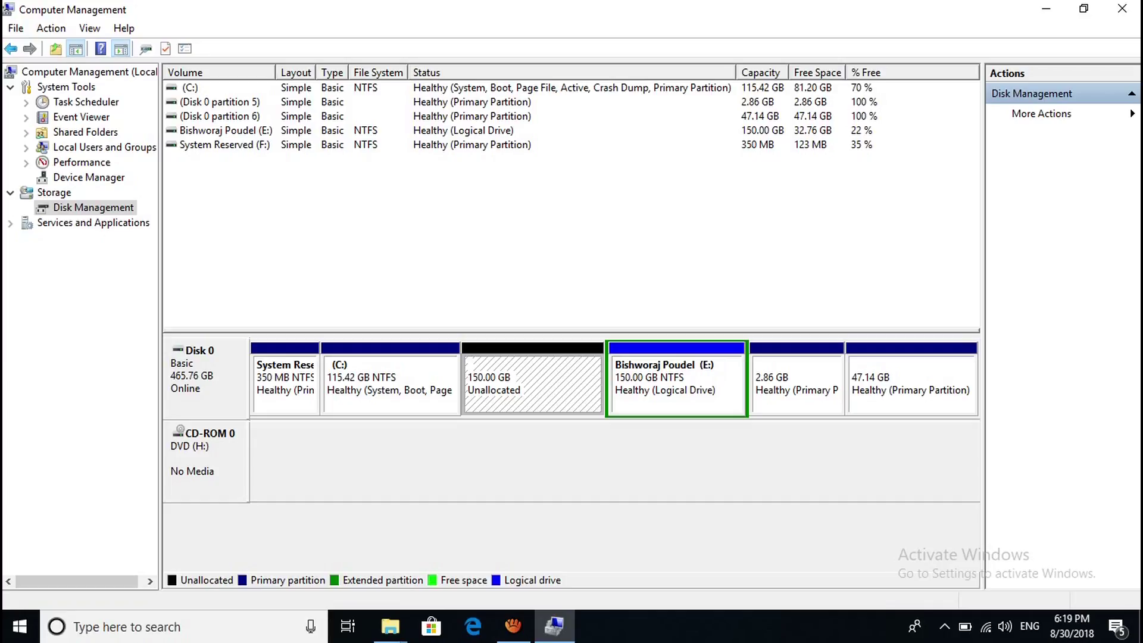
# Delete the 47.14 GB partition and confirm.
pyautogui.click(911, 391)
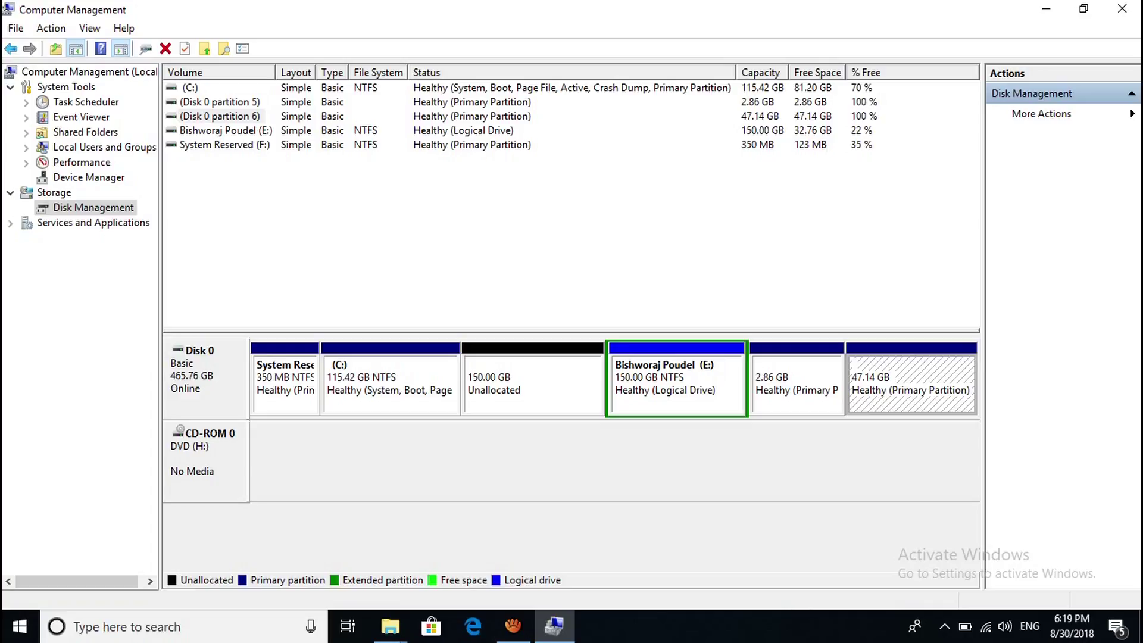
pyautogui.rightClick(891, 379)
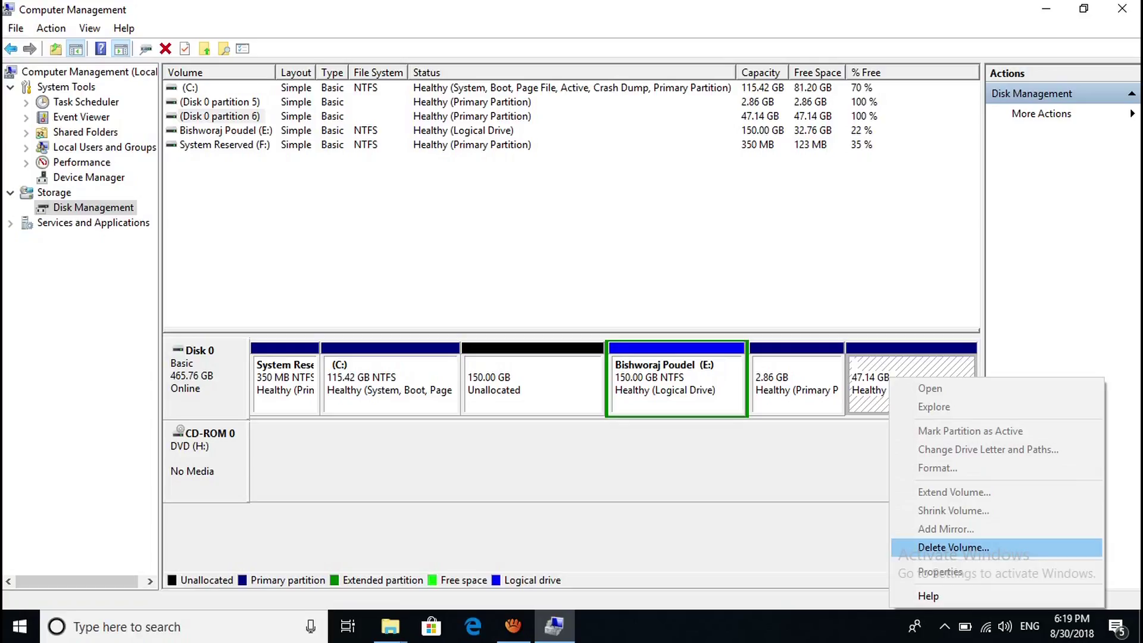
pyautogui.click(953, 547)
pyautogui.click(632, 375)
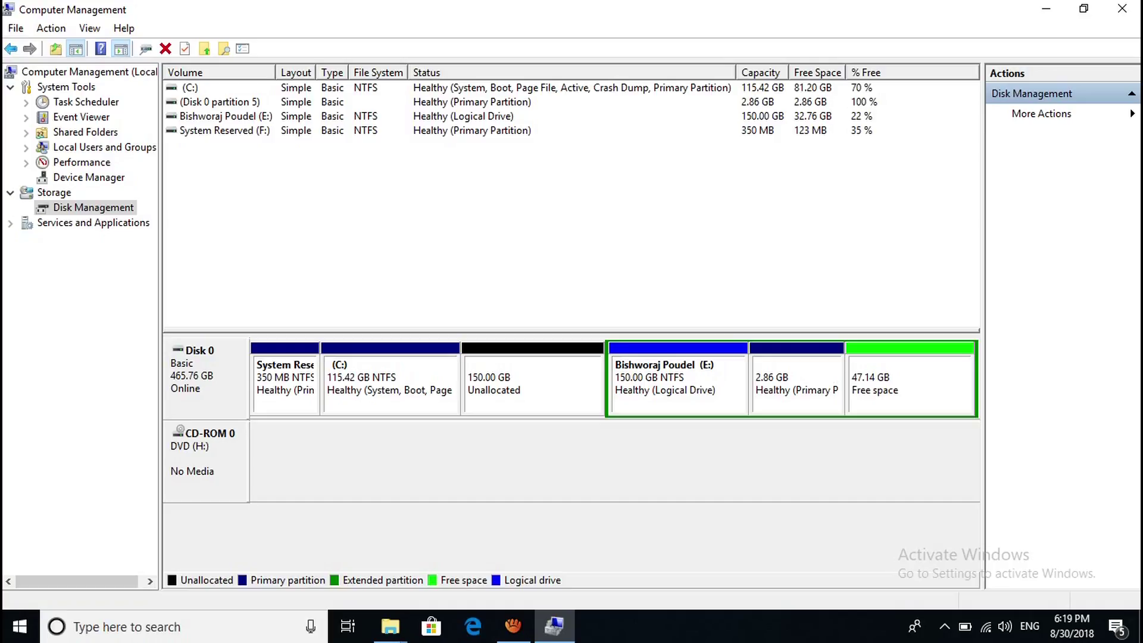
# Delete the 2.86 GB partition, leaving 50 GB free beside the 150 GB unallocated space.
pyautogui.click(797, 384)
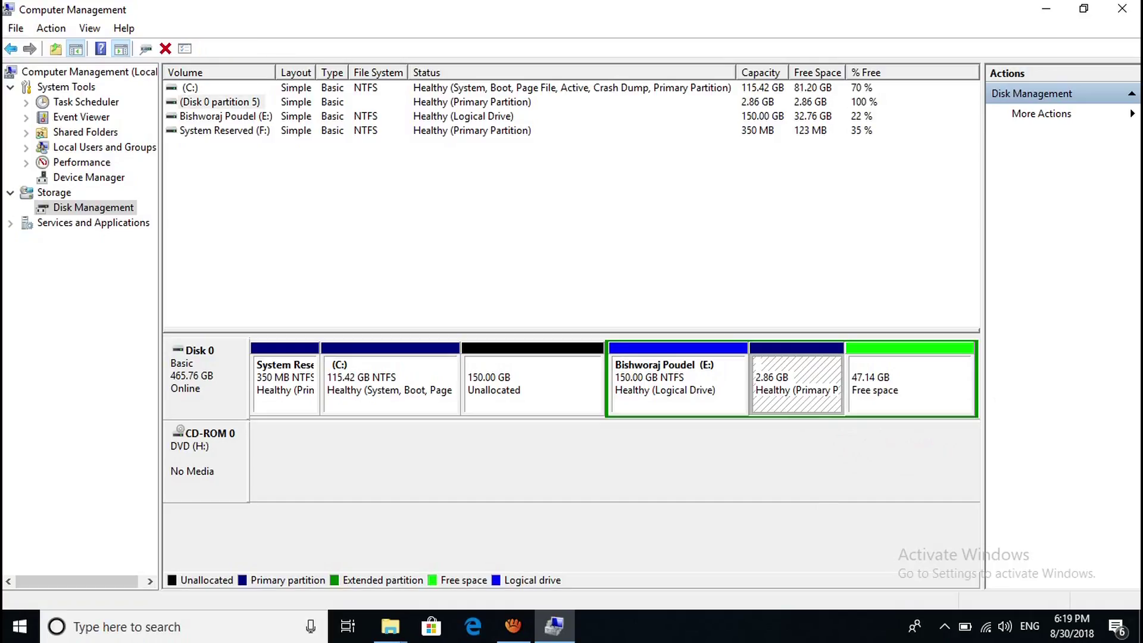
pyautogui.rightClick(796, 375)
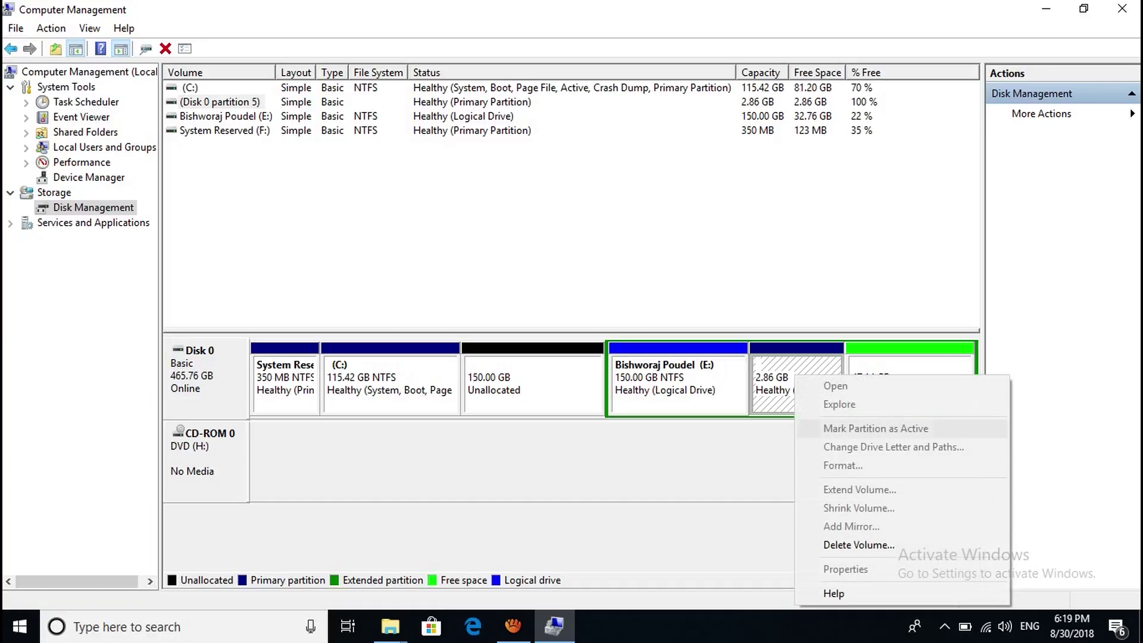
pyautogui.click(859, 545)
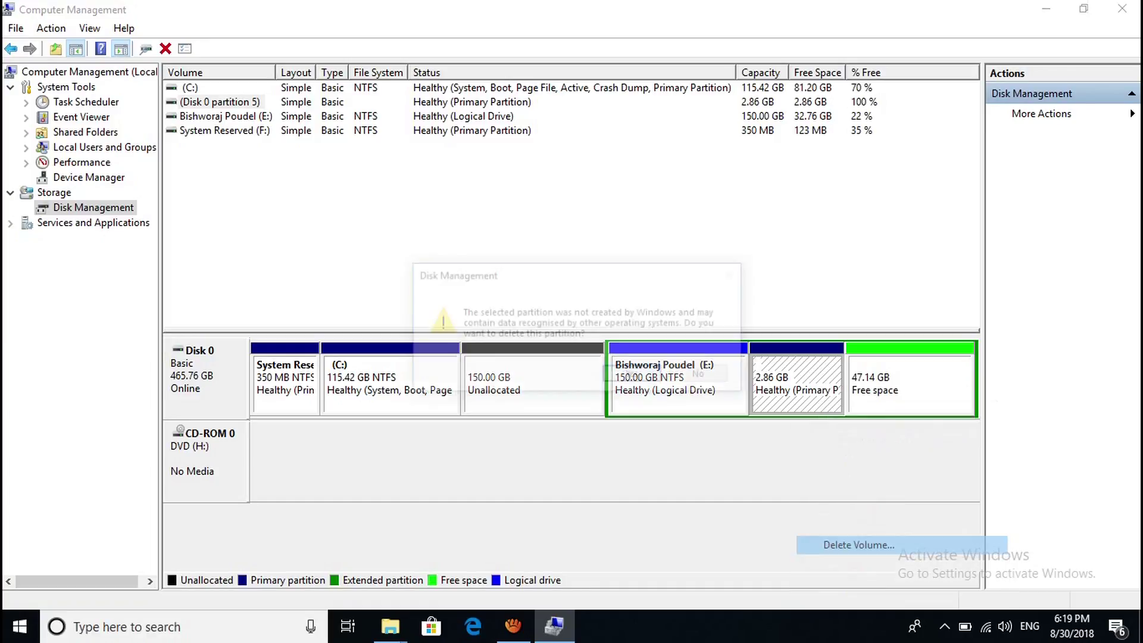
pyautogui.press('Return')
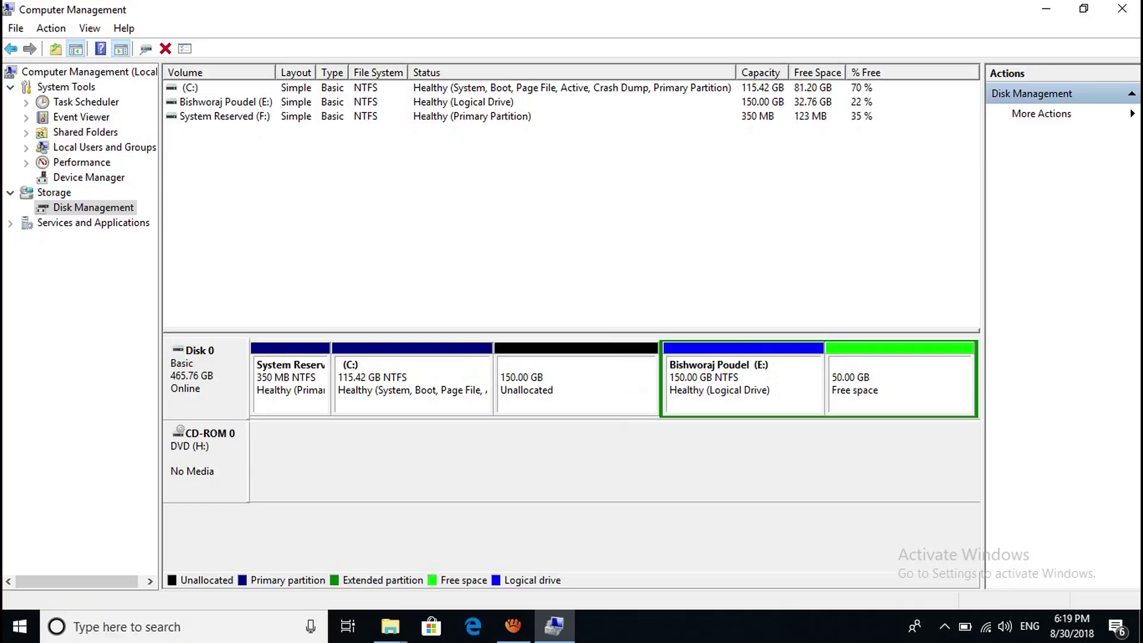
pyautogui.click(900, 384)
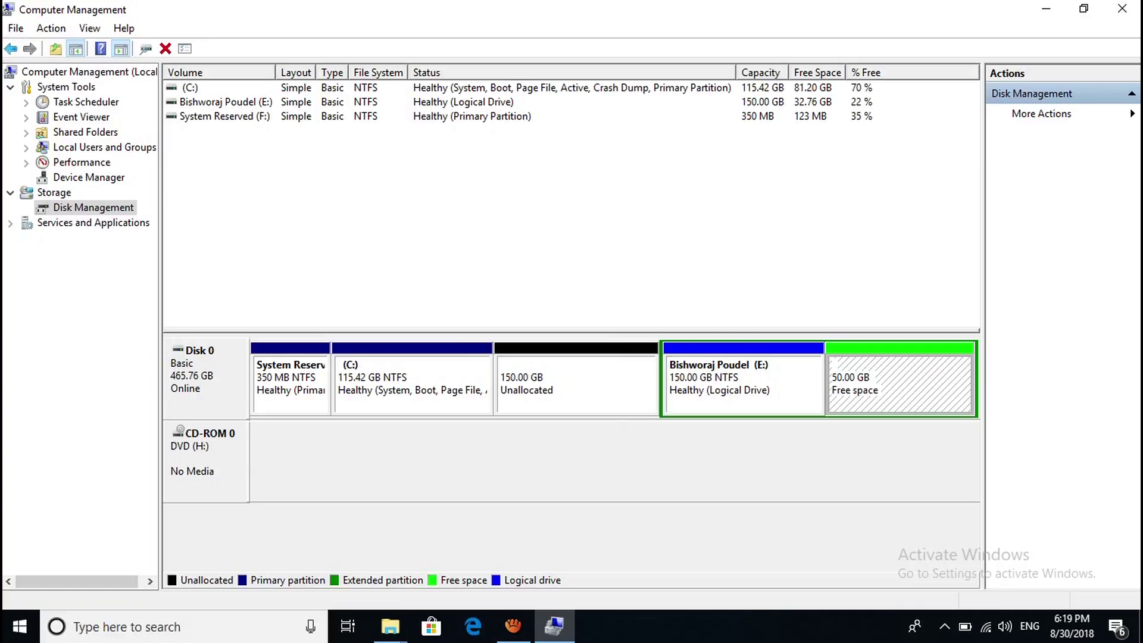
pyautogui.click(577, 384)
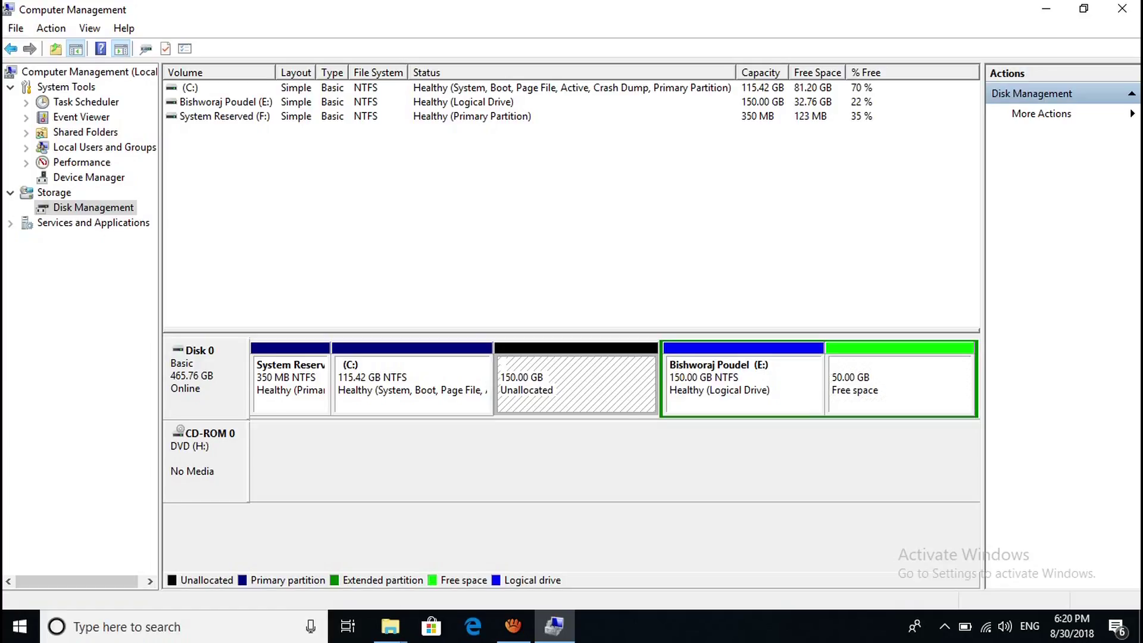
pyautogui.click(412, 384)
# Extend C: by the full 153598 MB of unallocated space, growing it to 265.42 GB.
pyautogui.rightClick(409, 373)
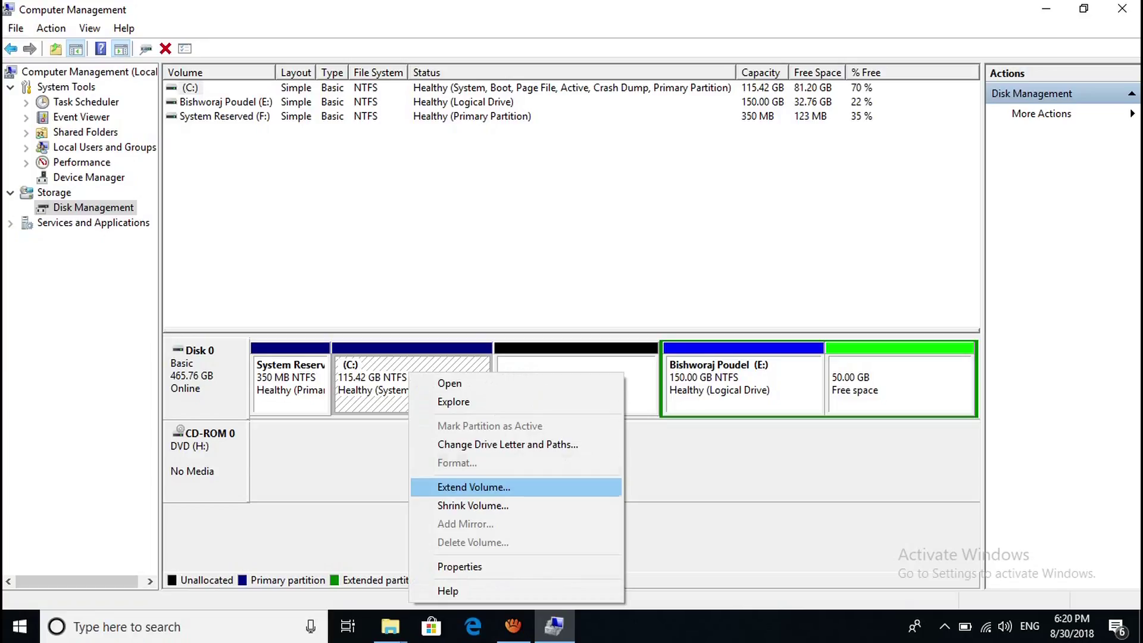
pyautogui.press('Escape')
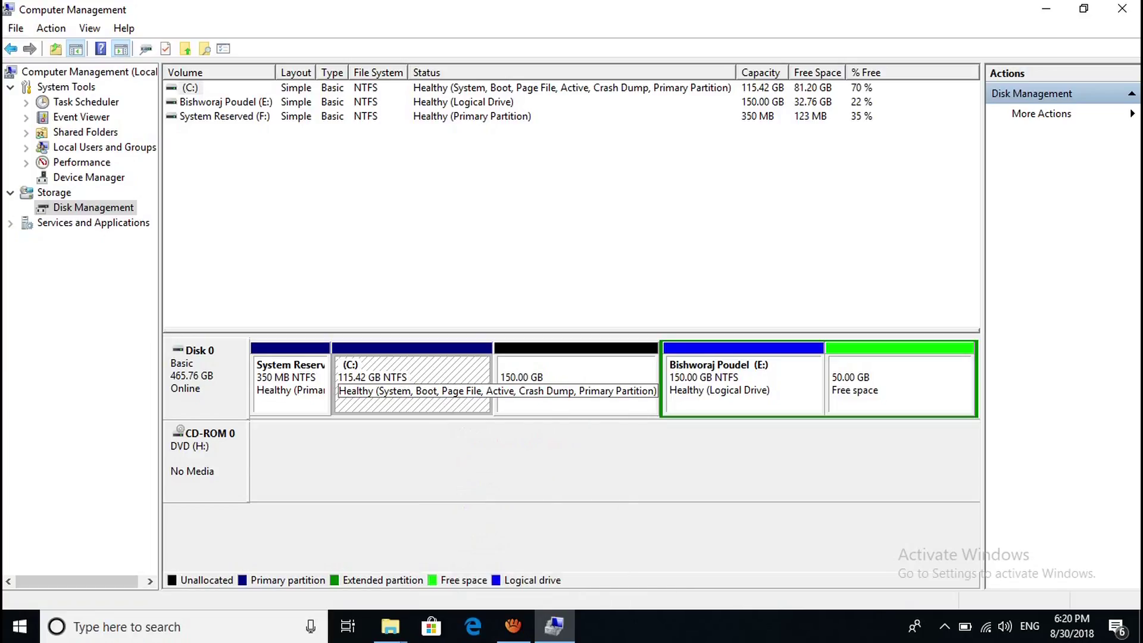
pyautogui.rightClick(355, 377)
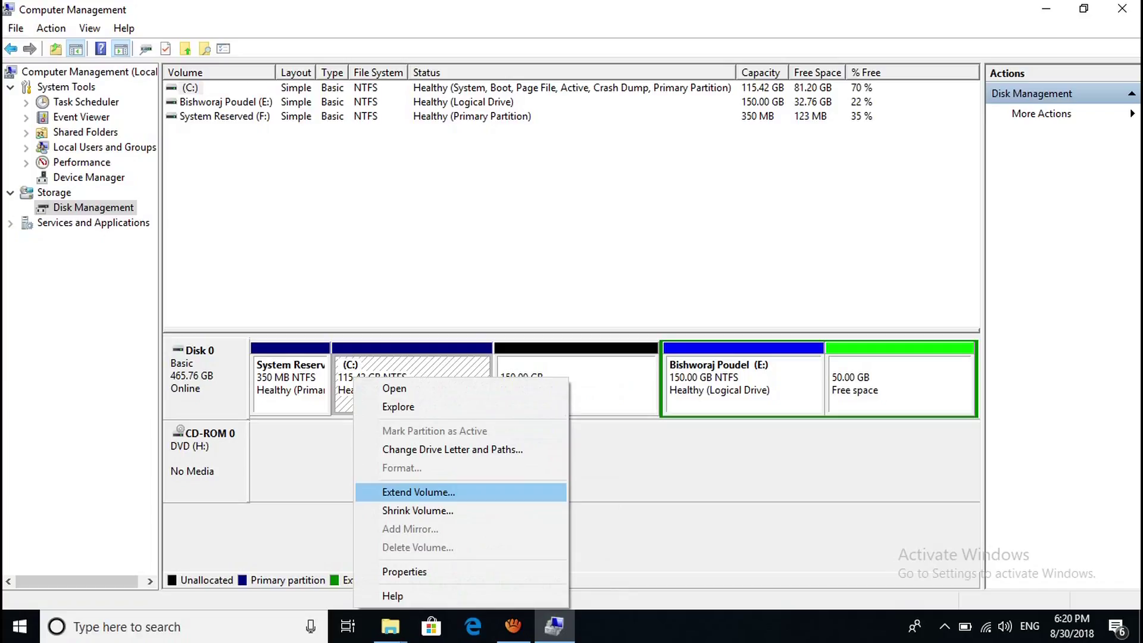
pyautogui.press('Return')
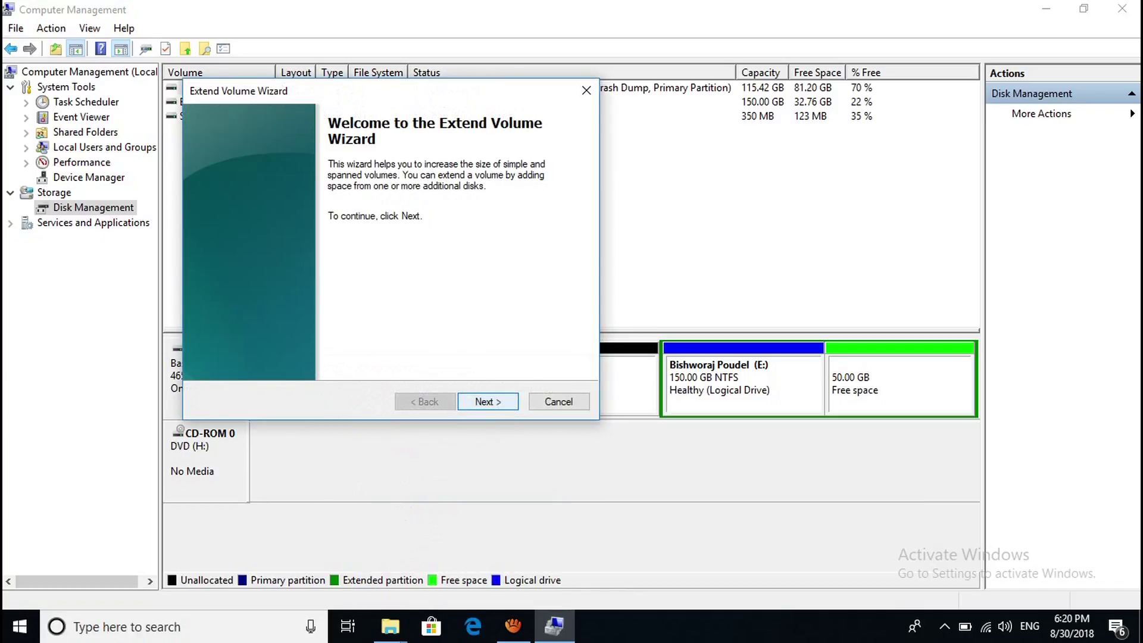
pyautogui.press('Return')
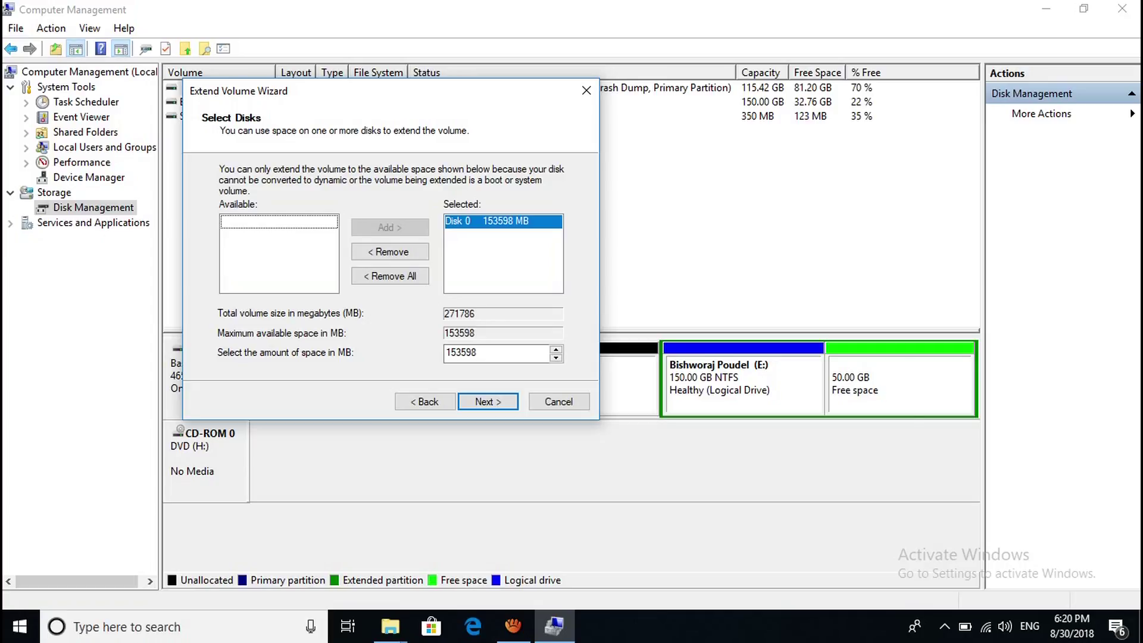
pyautogui.moveTo(357, 90); pyautogui.dragTo(824, 137)
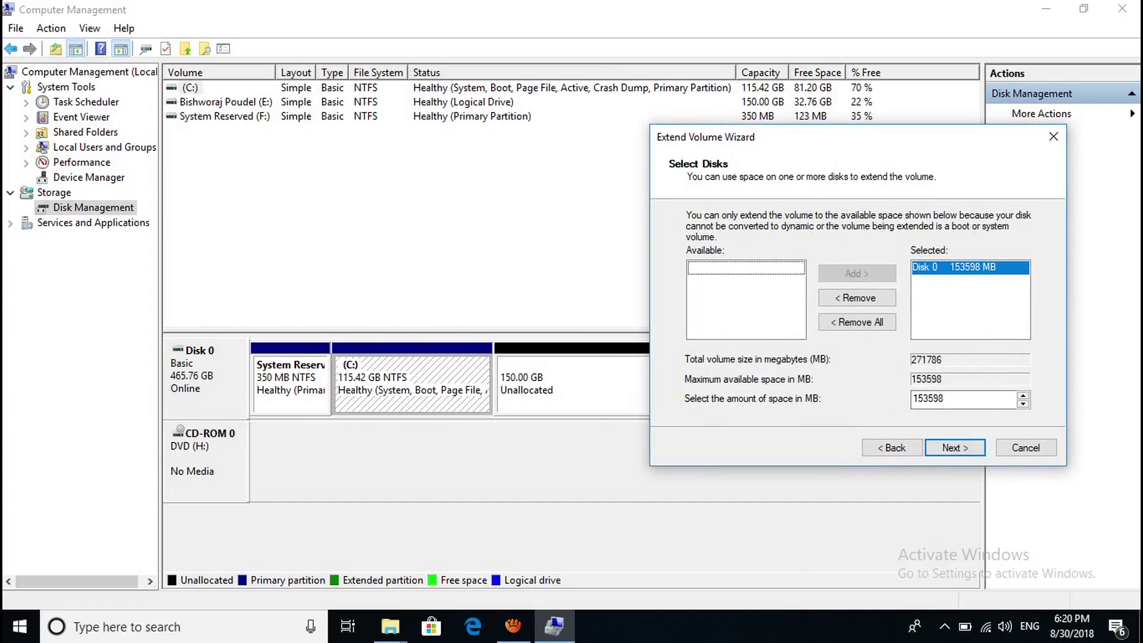
pyautogui.press('Return')
pyautogui.press('Return')
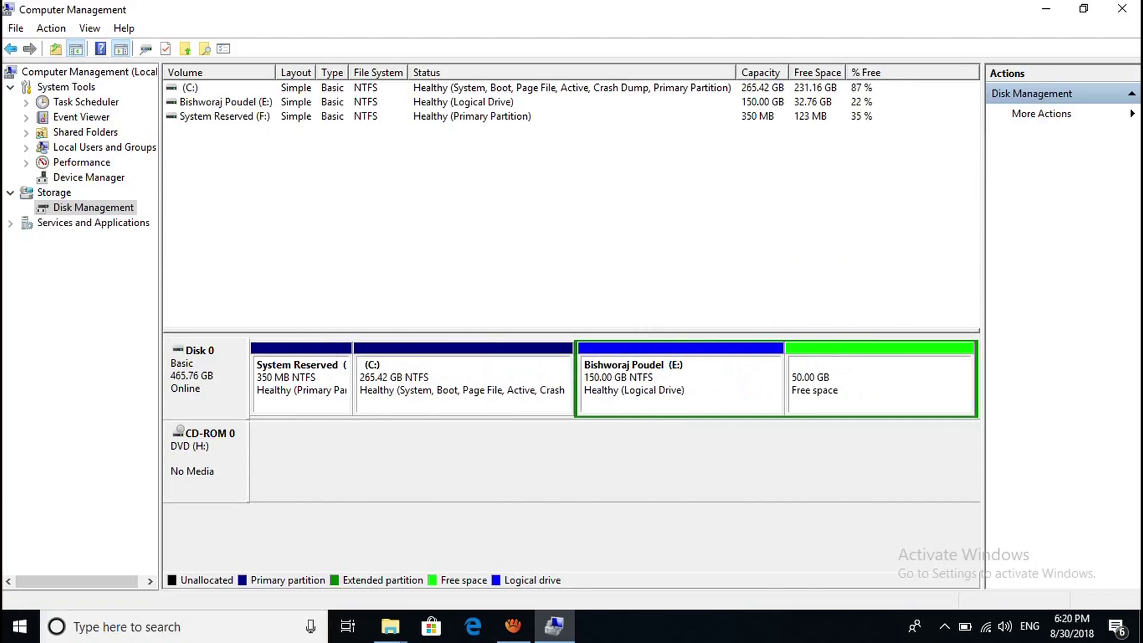
pyautogui.click(364, 372)
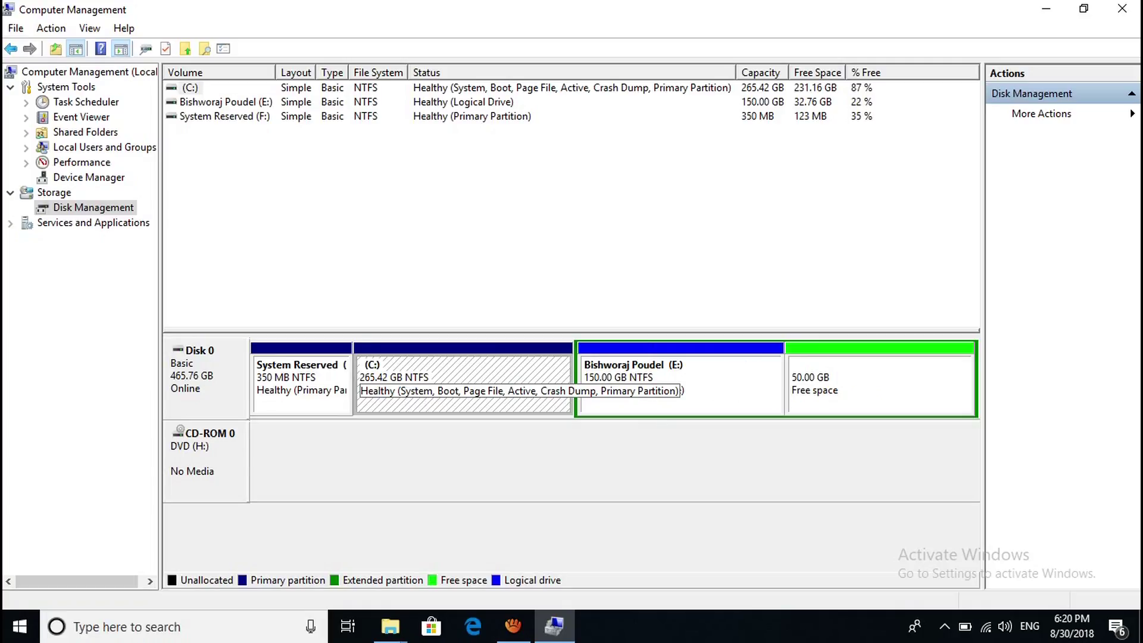
pyautogui.rightClick(663, 395)
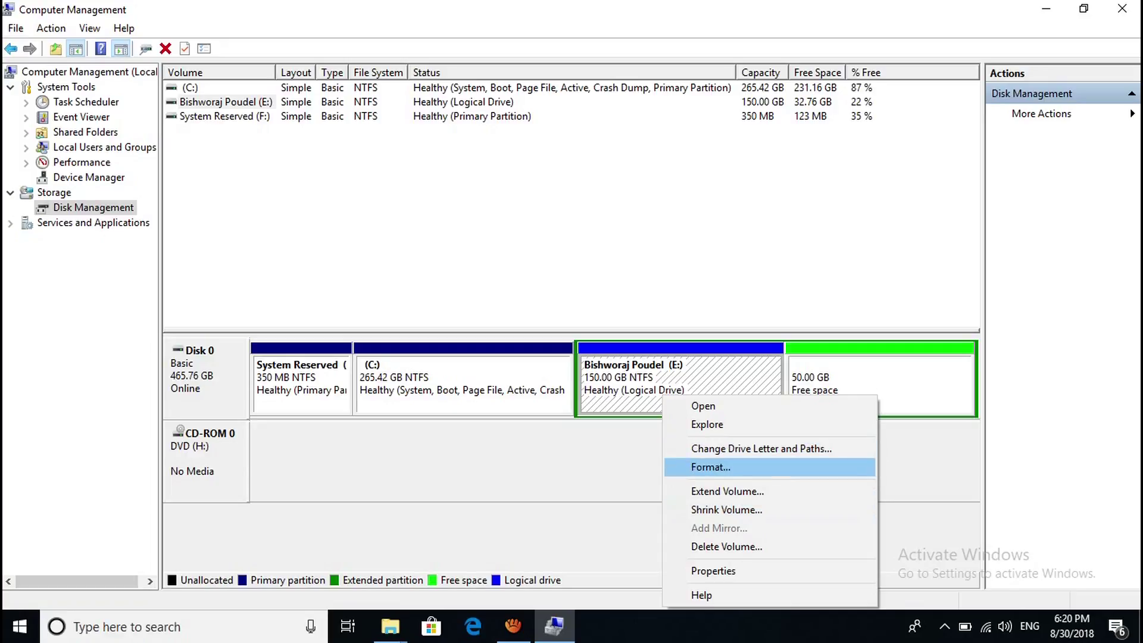
# Extend E: with all 51200 MB of free space so it reaches 200 GB.
pyautogui.click(727, 491)
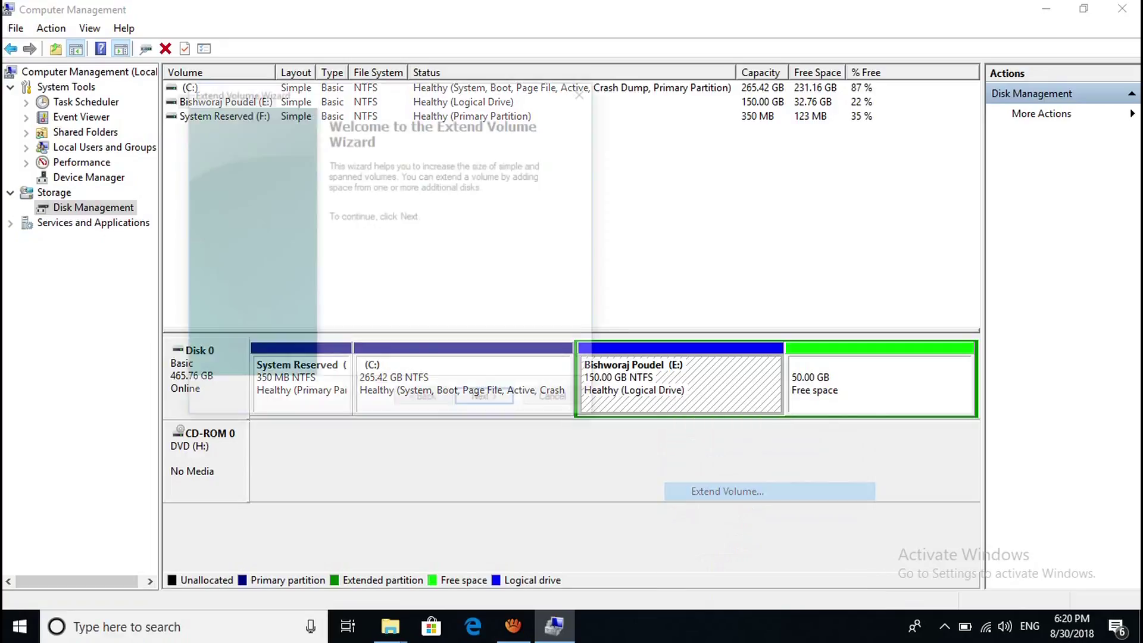
pyautogui.click(487, 402)
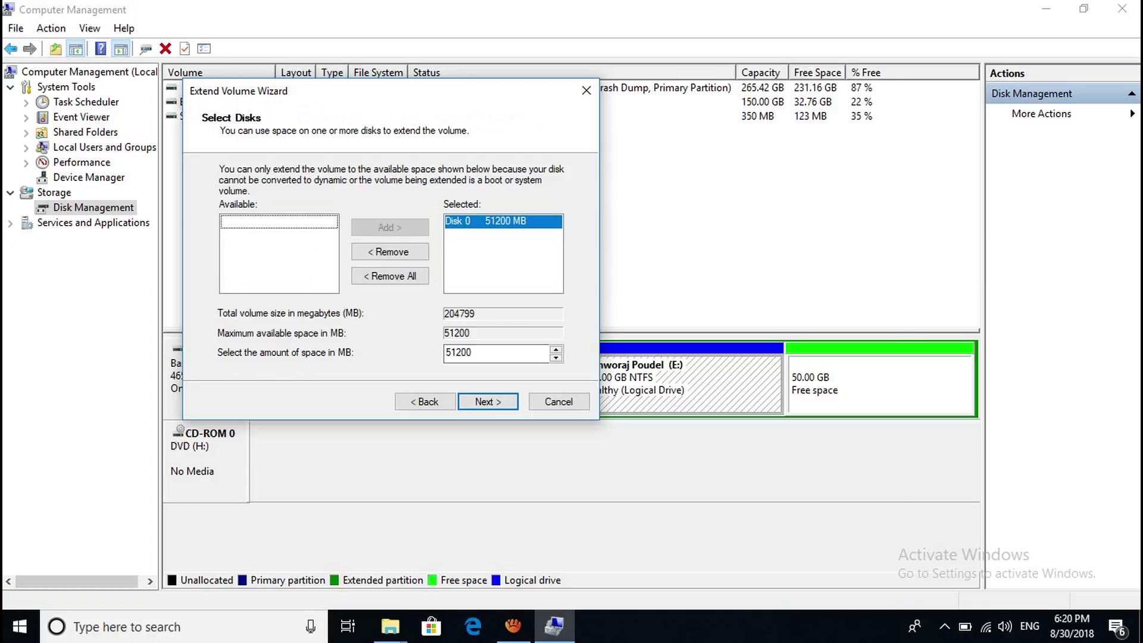
pyautogui.click(487, 401)
pyautogui.click(488, 402)
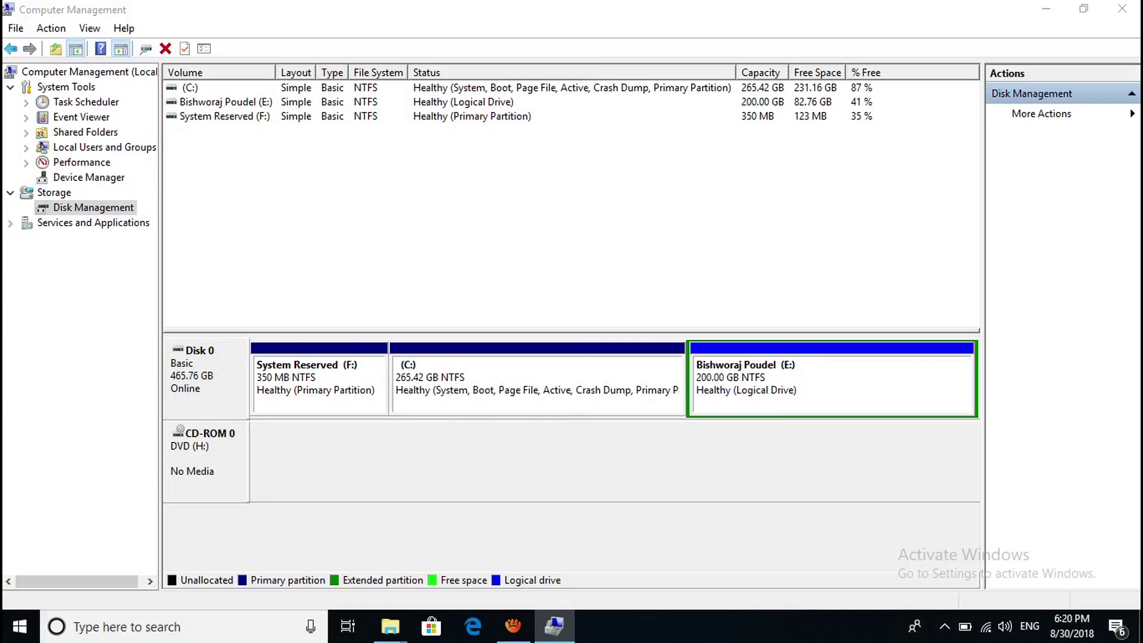
pyautogui.press('super+e')
# Show This PC and select the C:, E: and System Reserved (F:) drives in turn.
pyautogui.click(49, 306)
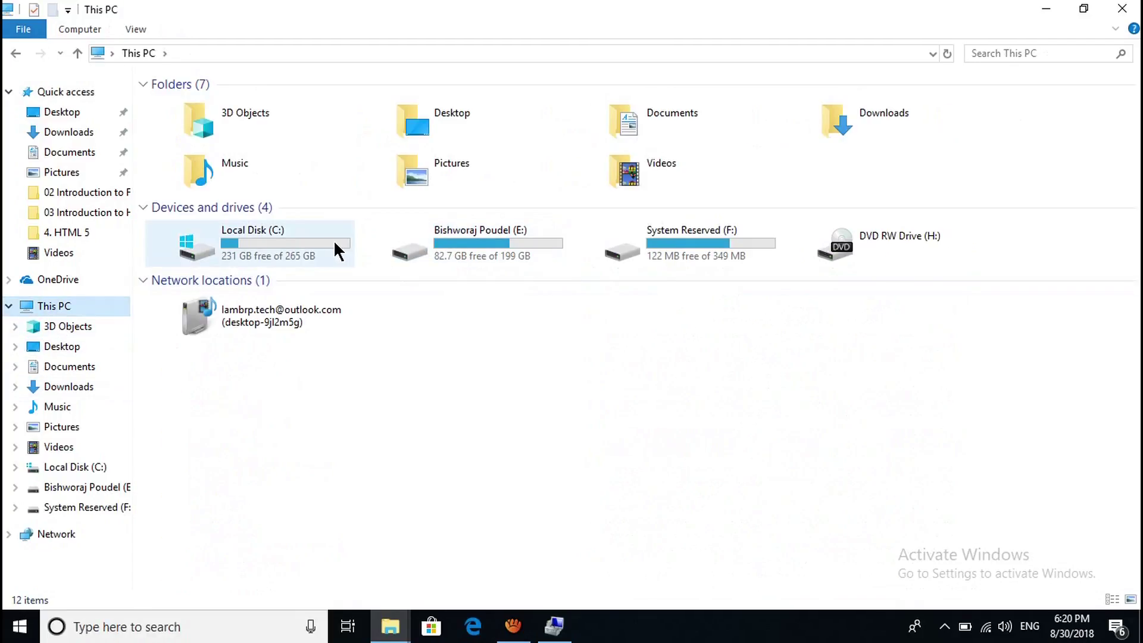
pyautogui.click(339, 248)
pyautogui.click(539, 247)
pyautogui.click(684, 247)
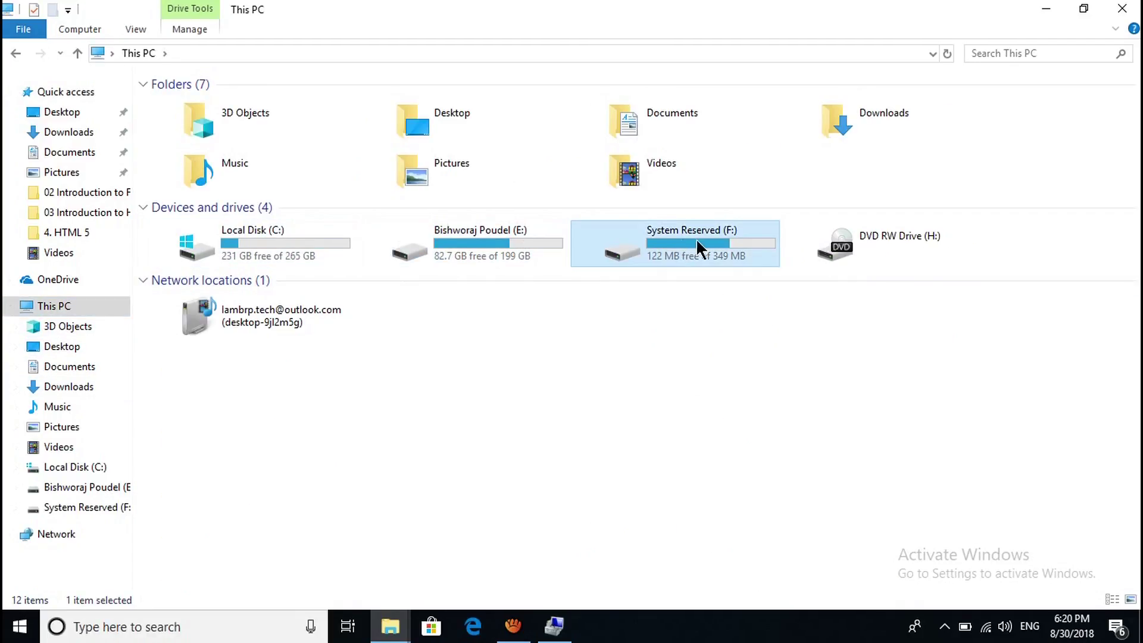
# View the System Reserved (F:) drive's files, return to This PC, and un-maximize the window.
pyautogui.doubleClick(710, 244)
pyautogui.moveTo(345, 236); pyautogui.dragTo(445, 195)
pyautogui.press('BackSpace')
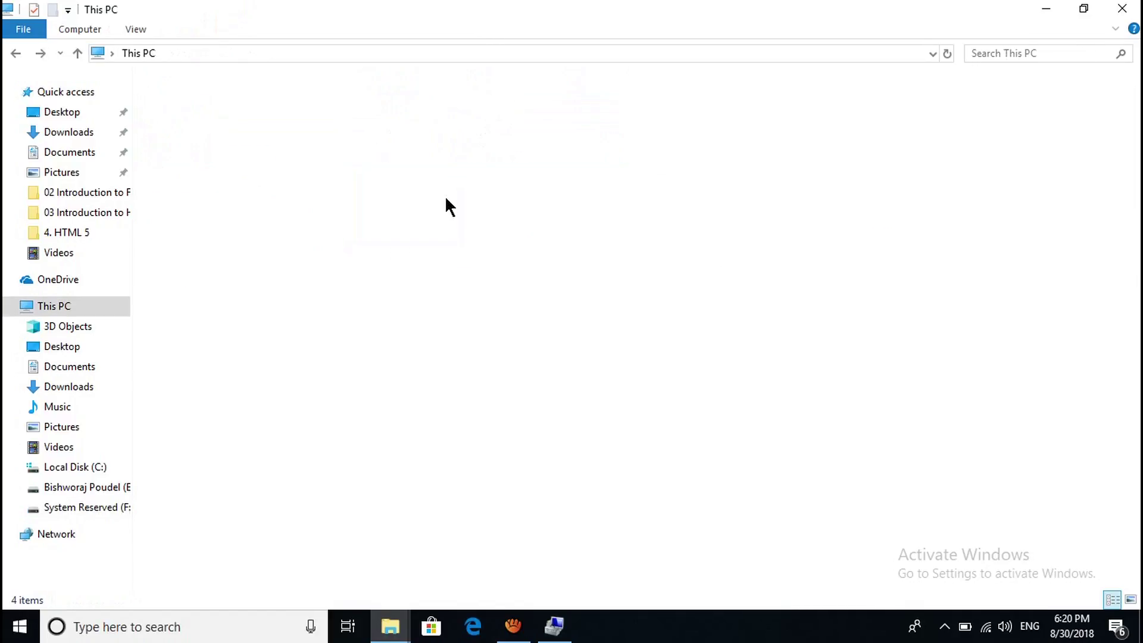
pyautogui.doubleClick(645, 243)
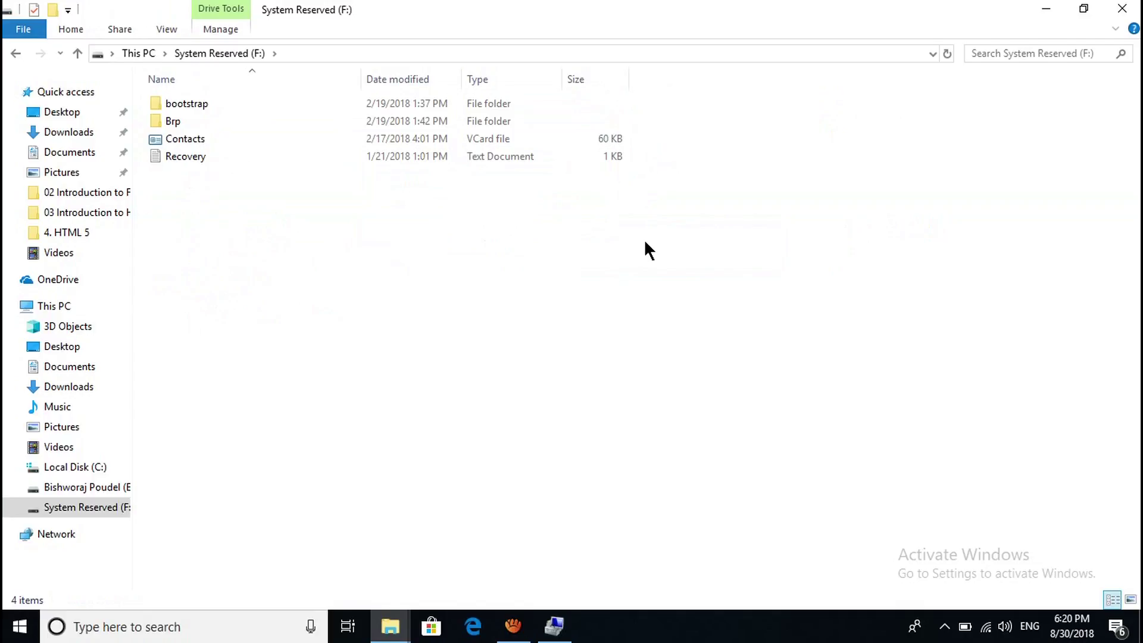
pyautogui.press('BackSpace')
pyautogui.moveTo(655, 11); pyautogui.dragTo(500, 516)
# Delete the 350 MB System Reserved (F:) volume and confirm with Yes.
pyautogui.click(318, 384)
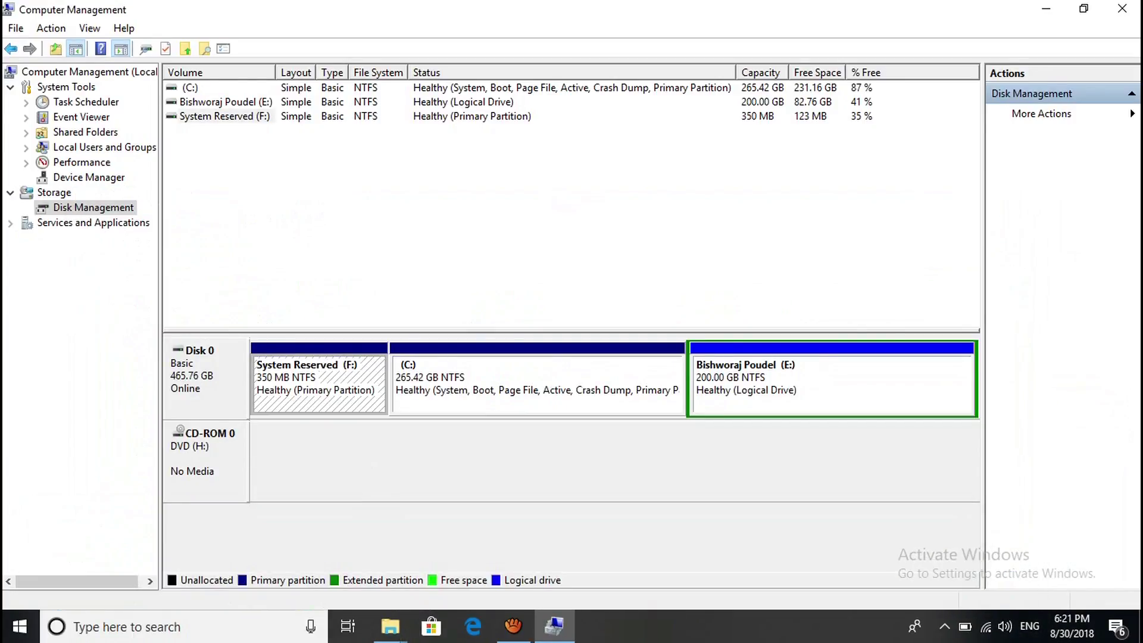
pyautogui.rightClick(343, 384)
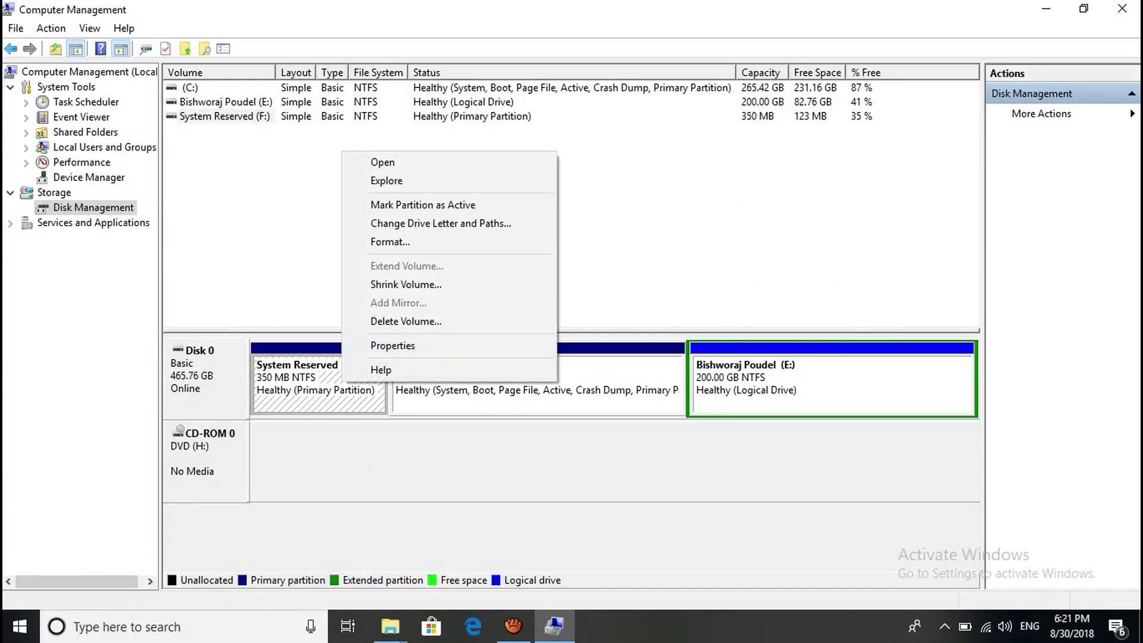
pyautogui.click(381, 320)
pyautogui.press('Left')
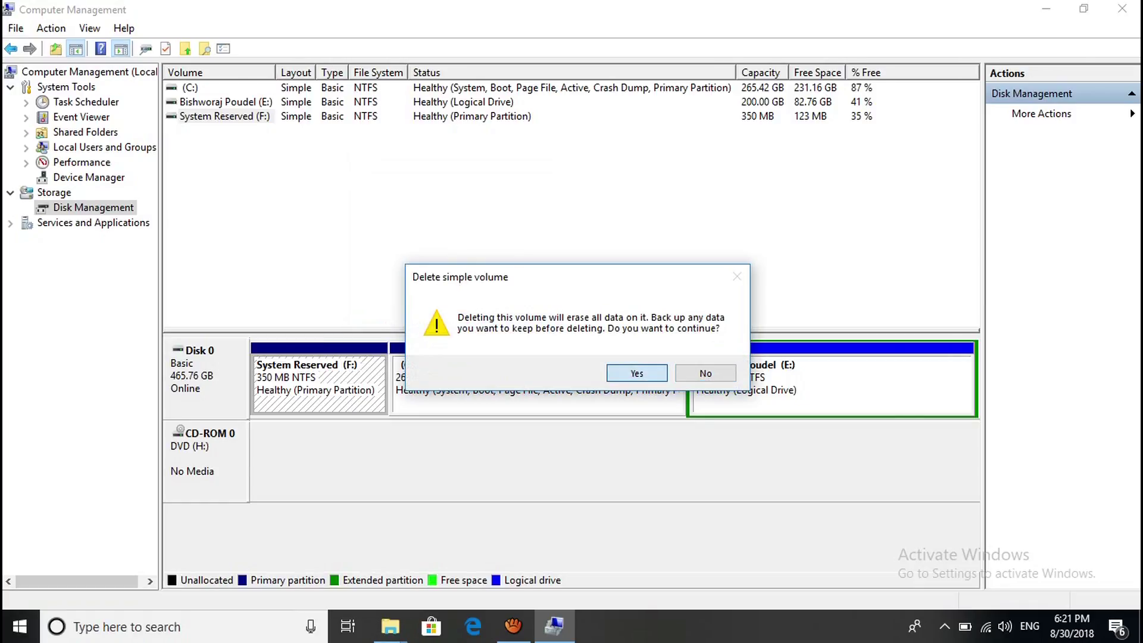
pyautogui.press('Return')
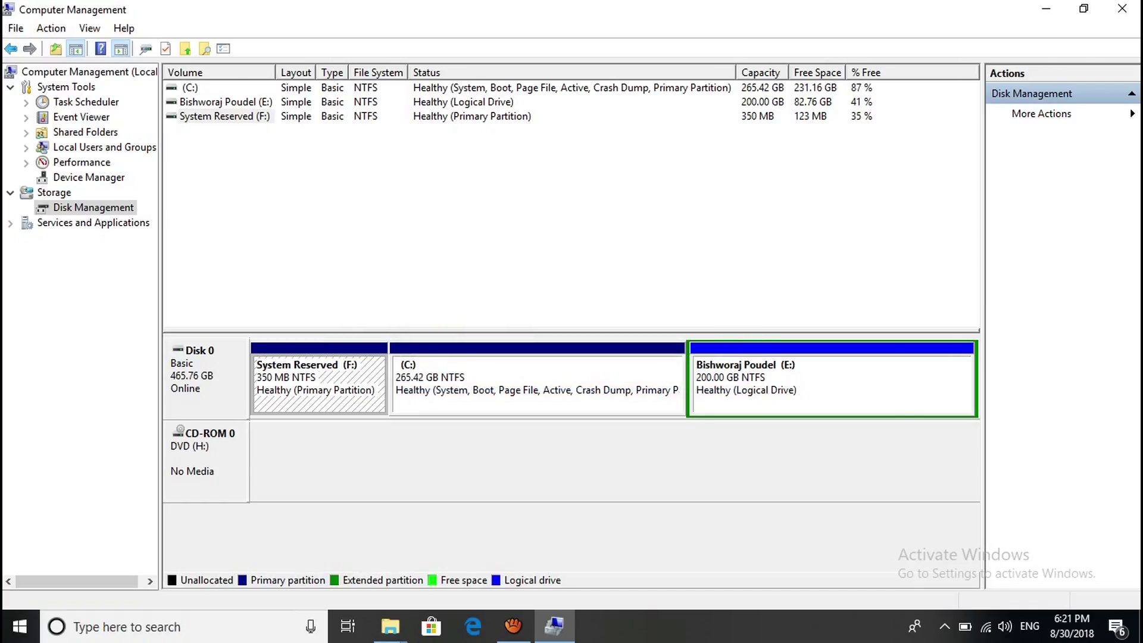
# Inspect the C: and E: partition menus and select the 351 MB unallocated space, E: and C:.
pyautogui.rightClick(518, 372)
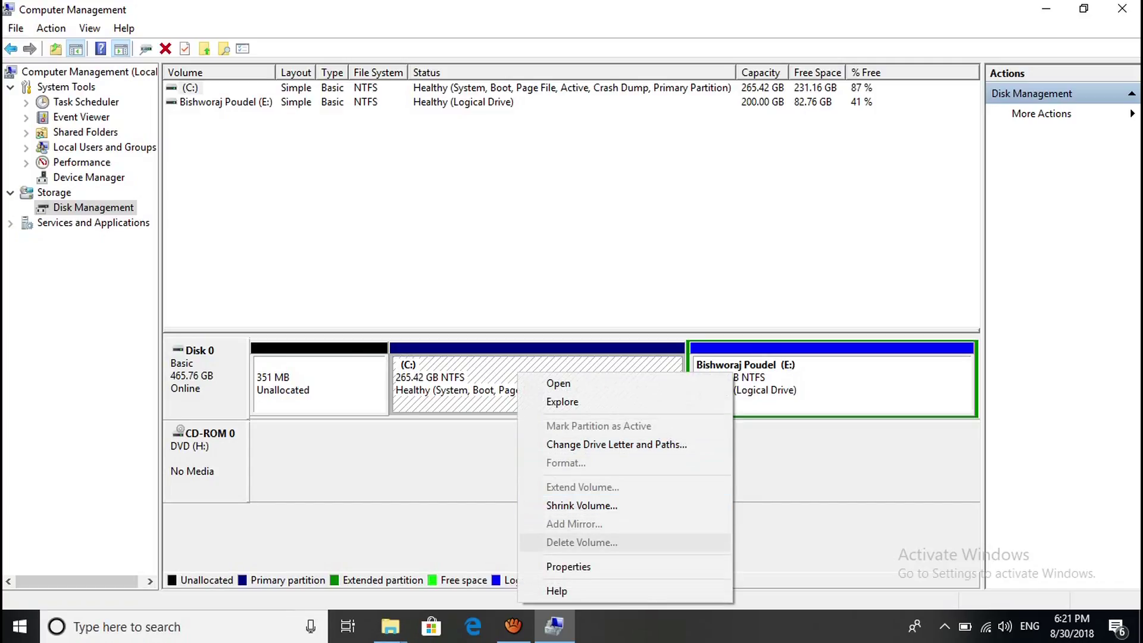
pyautogui.click(834, 384)
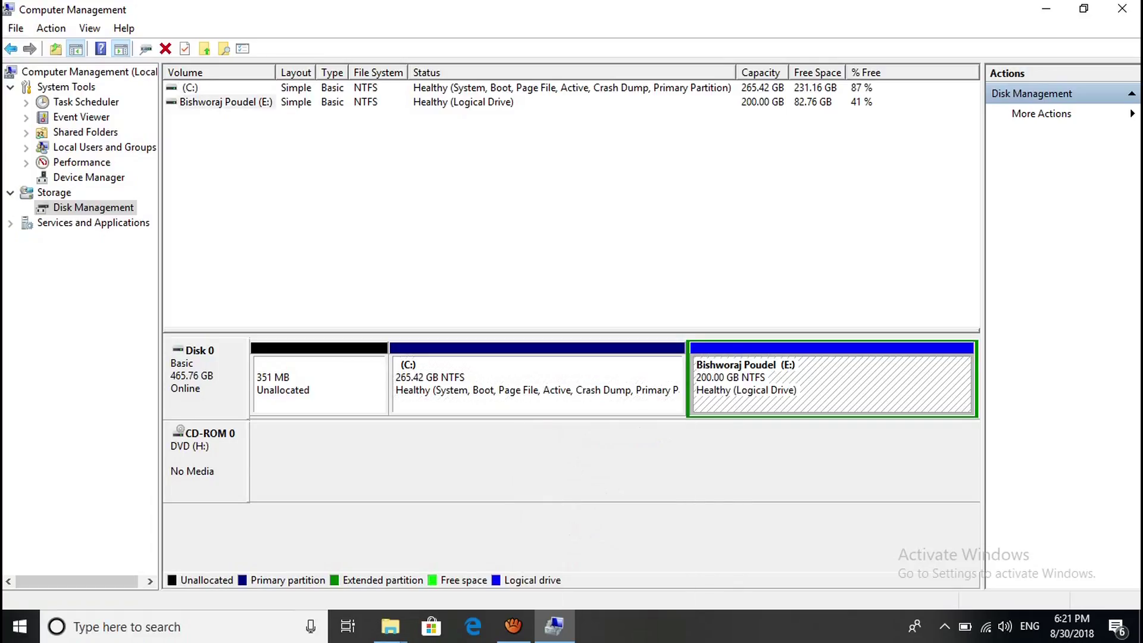
pyautogui.rightClick(795, 387)
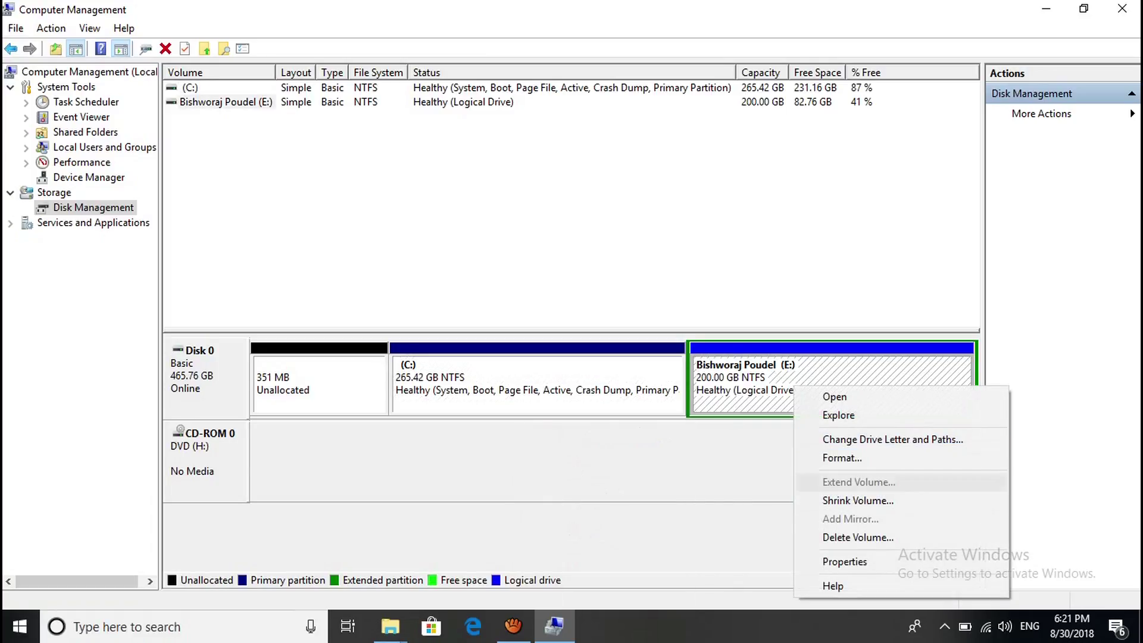
pyautogui.click(319, 384)
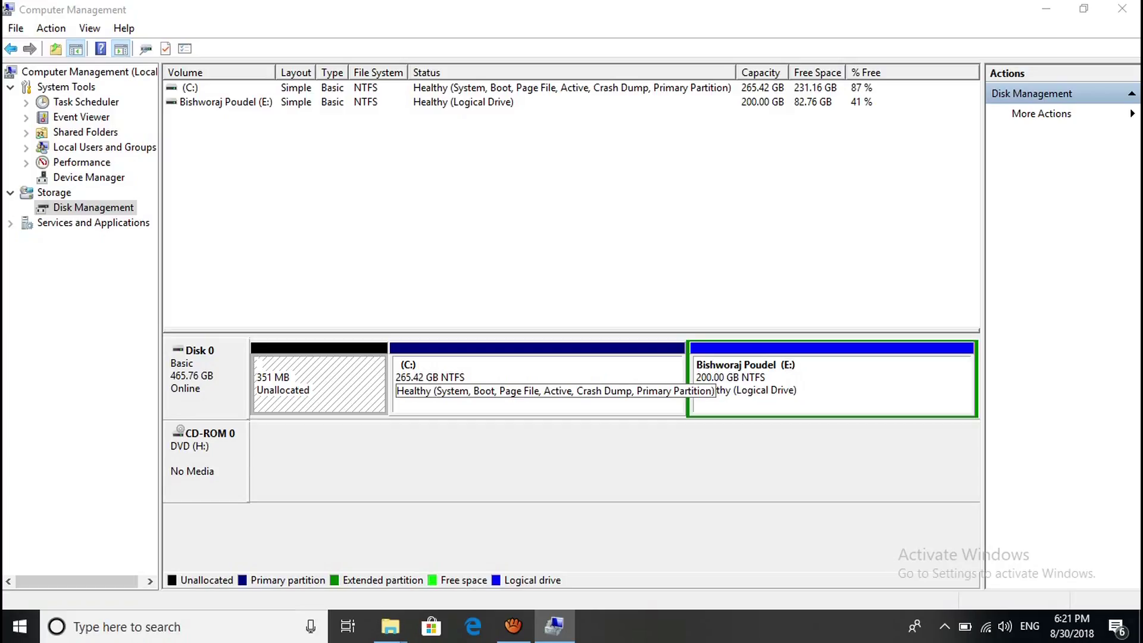
pyautogui.click(831, 393)
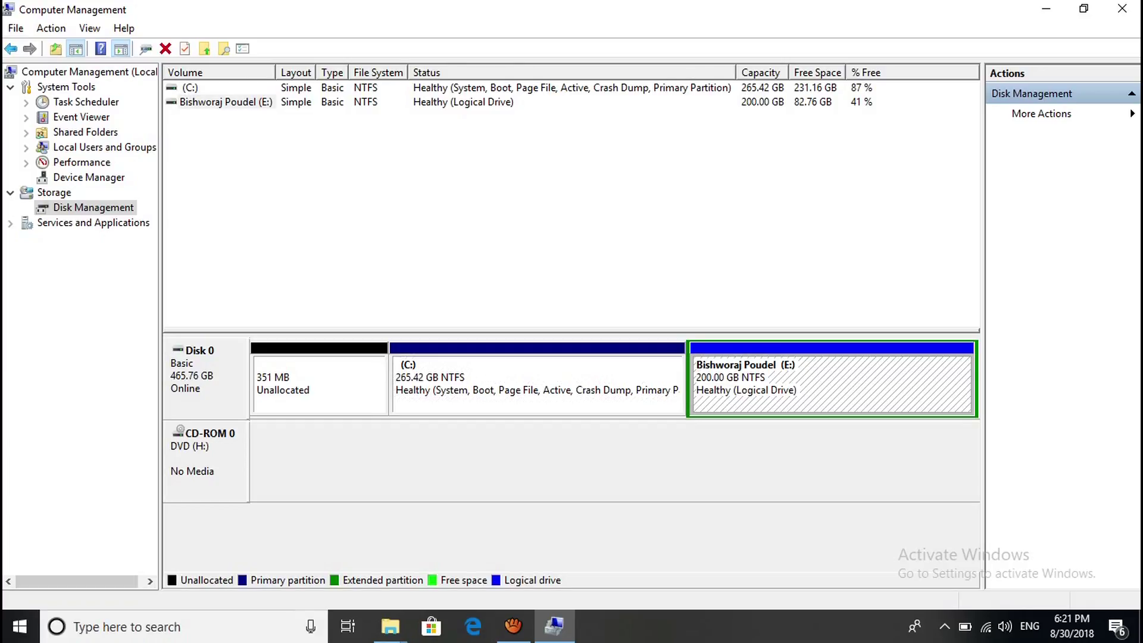
pyautogui.click(536, 385)
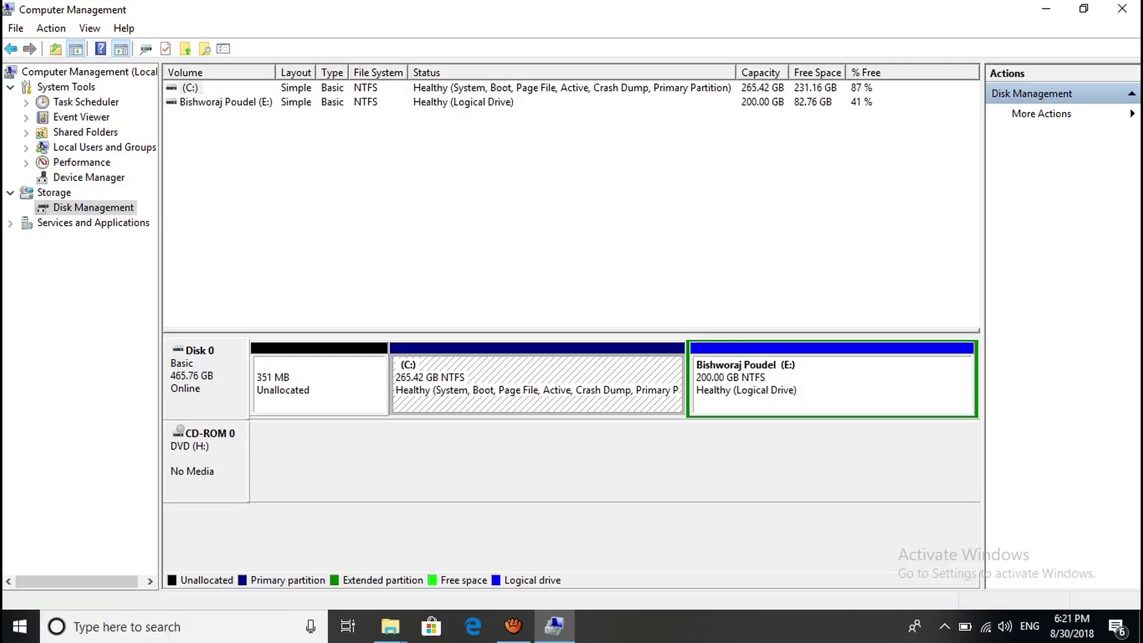
# Launch Calculator and compute 100 × 1024 = 102,400 MB, then minimize it.
pyautogui.press('super')
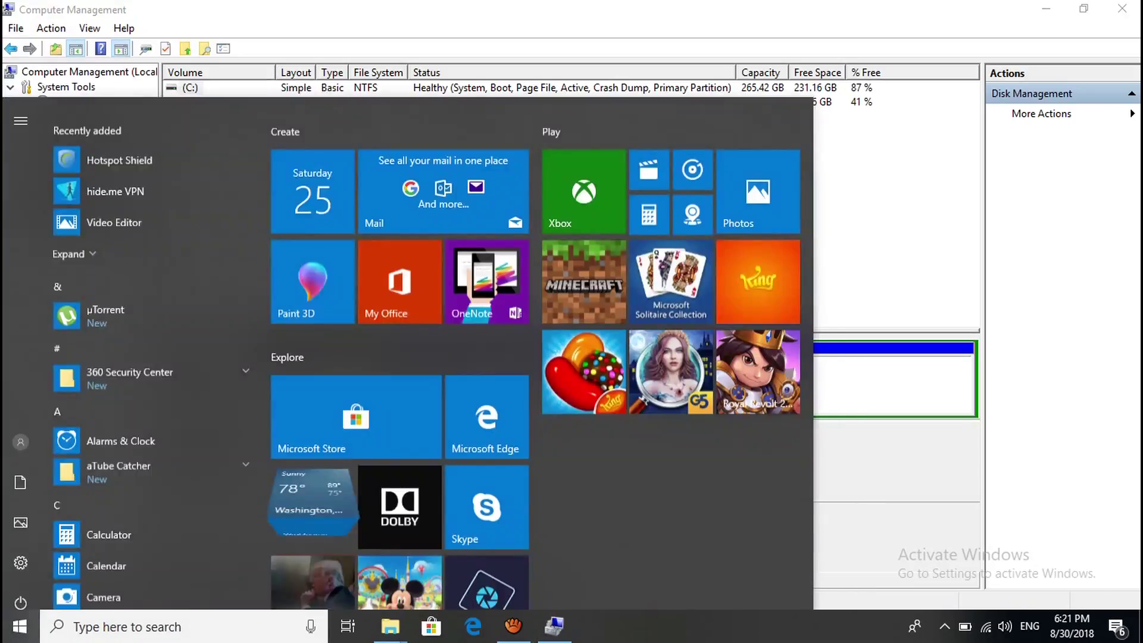
pyautogui.write('calc')
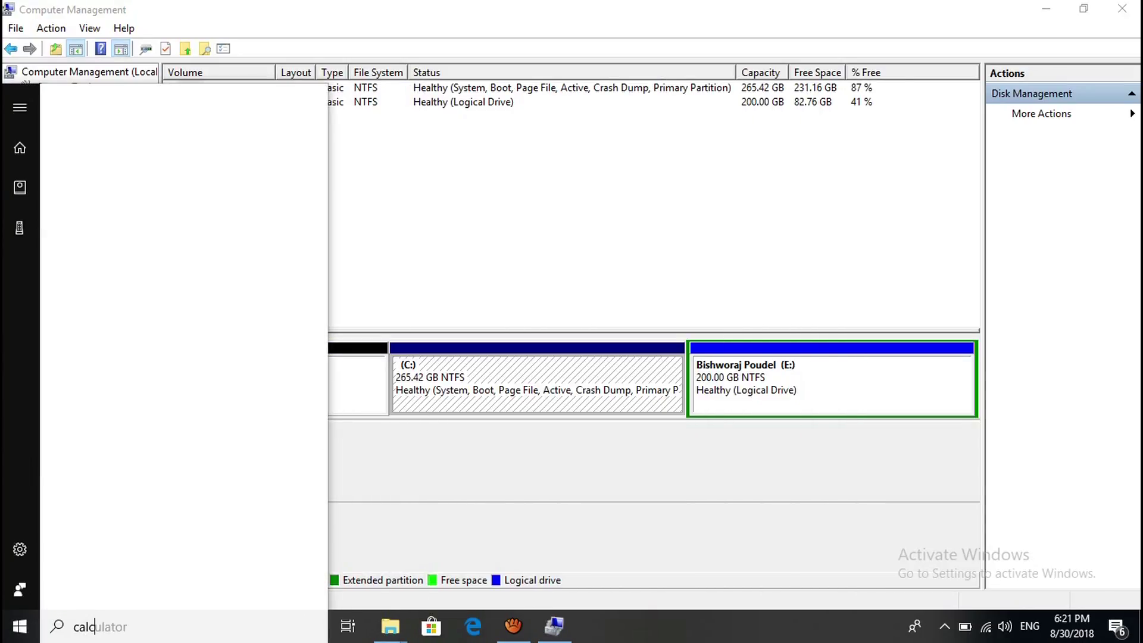
pyautogui.press('Return')
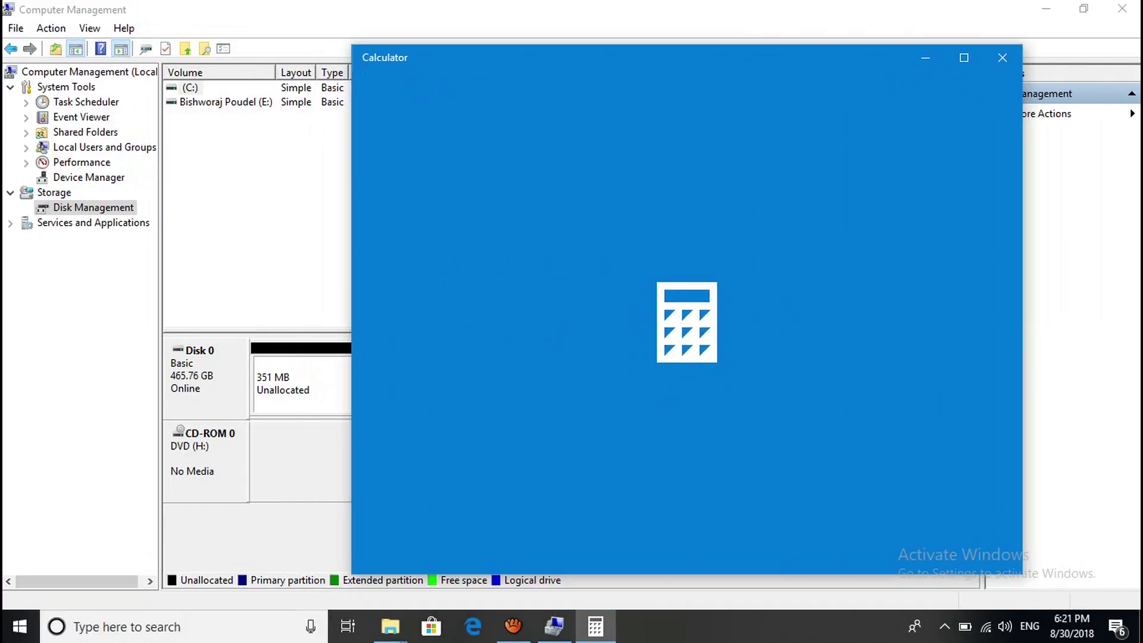
pyautogui.write('1')
pyautogui.write('00*')
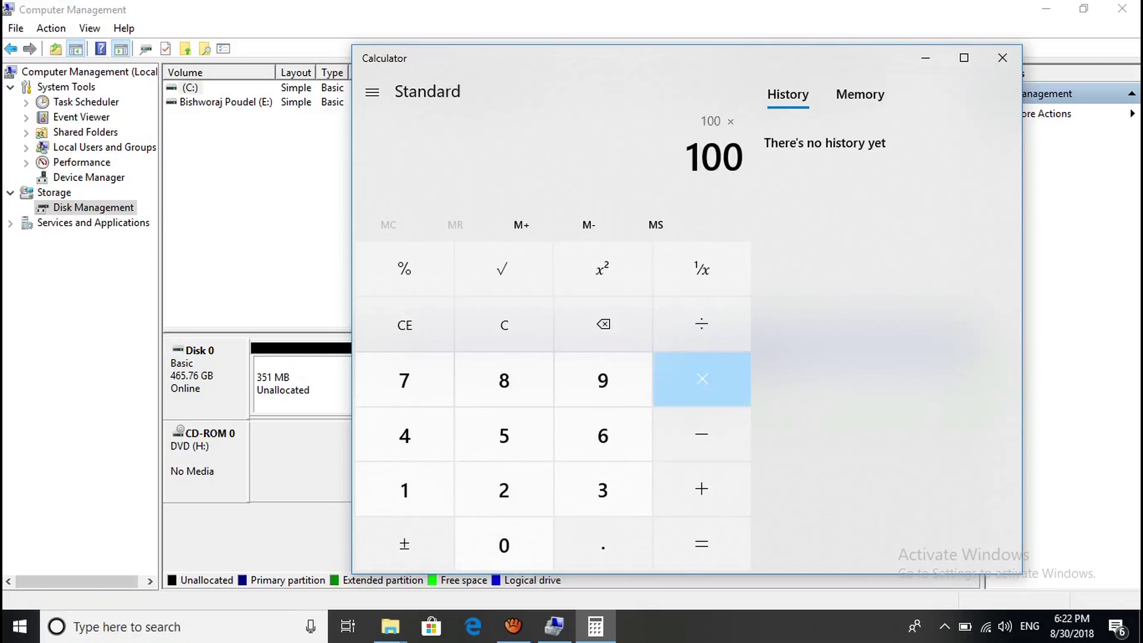
pyautogui.write('1024')
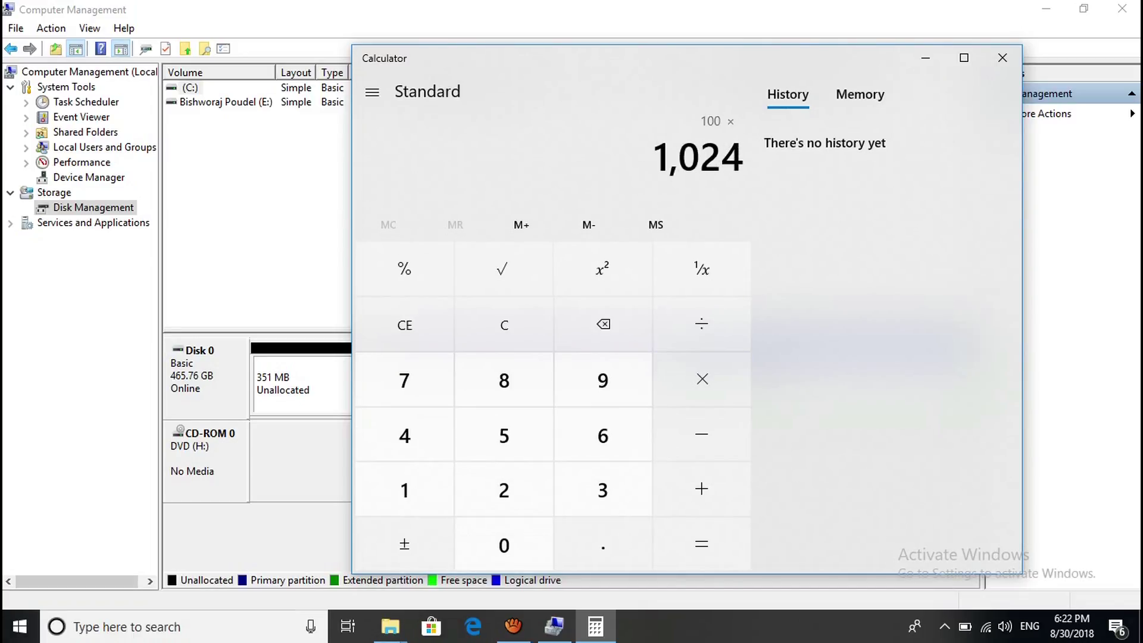
pyautogui.press('Return')
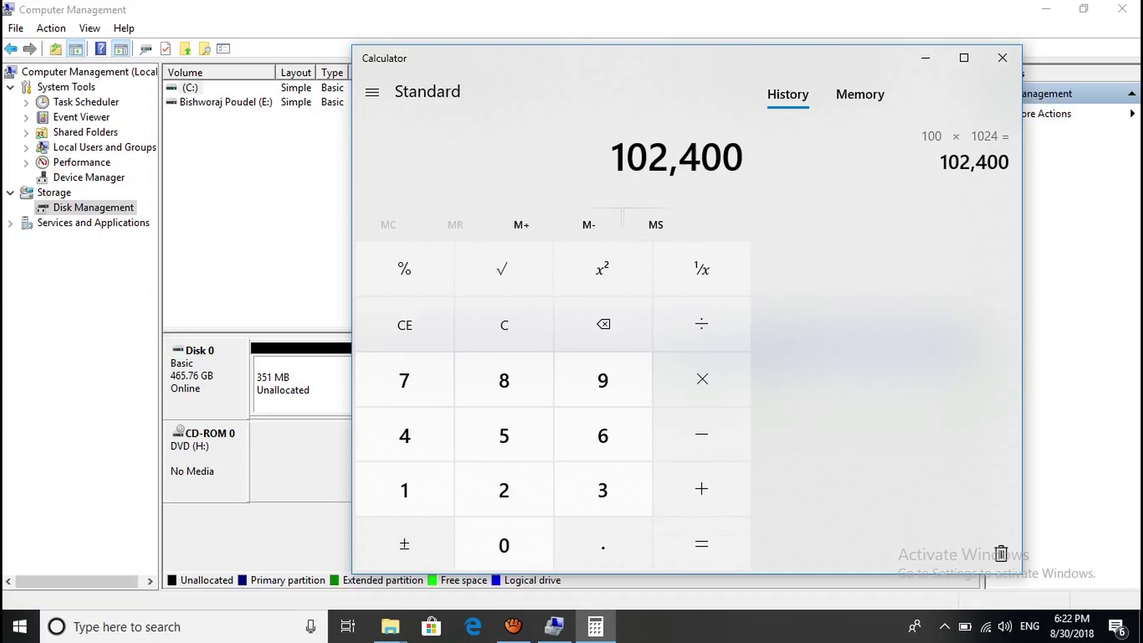
pyautogui.click(926, 58)
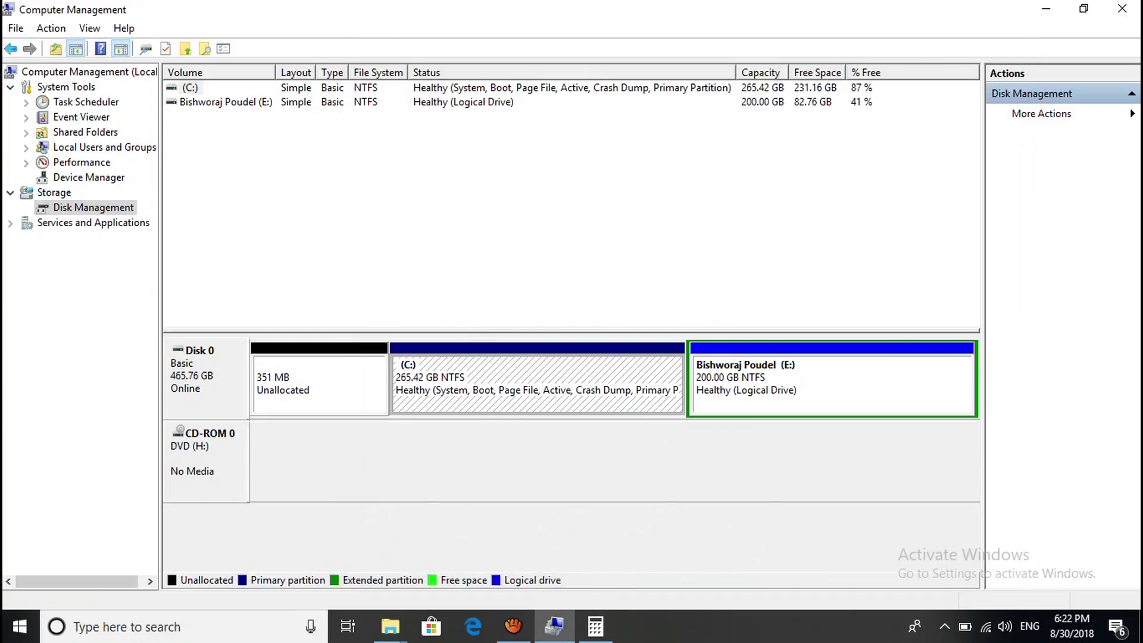
# Shrink C: by 102400 MB to 165.42 GB, rechecking the figure in Calculator first.
pyautogui.rightClick(465, 381)
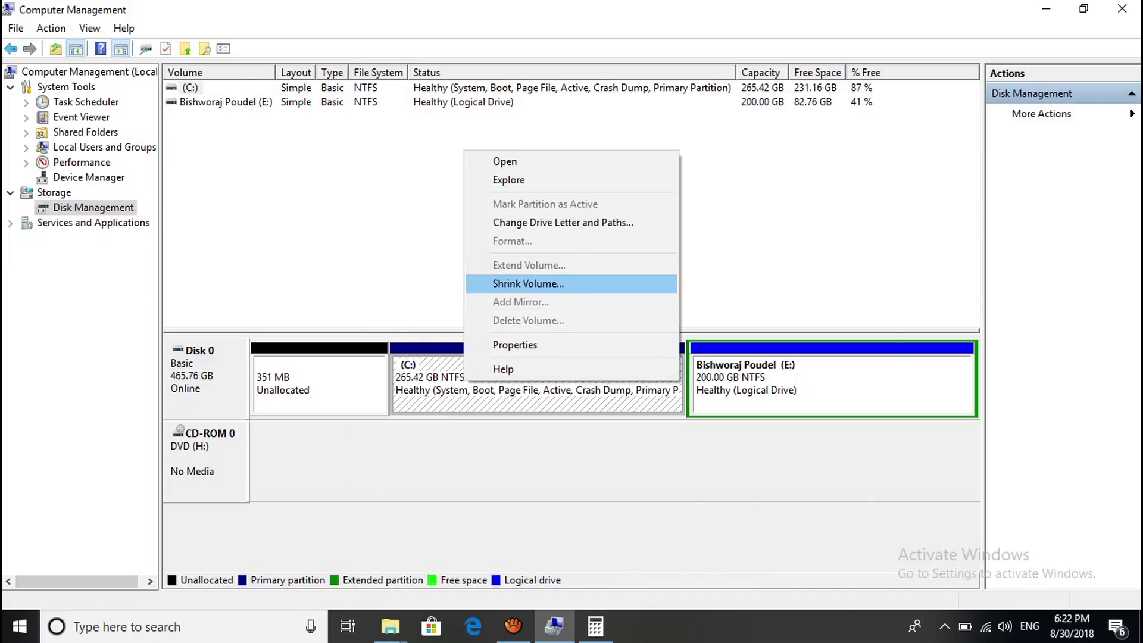
pyautogui.click(528, 284)
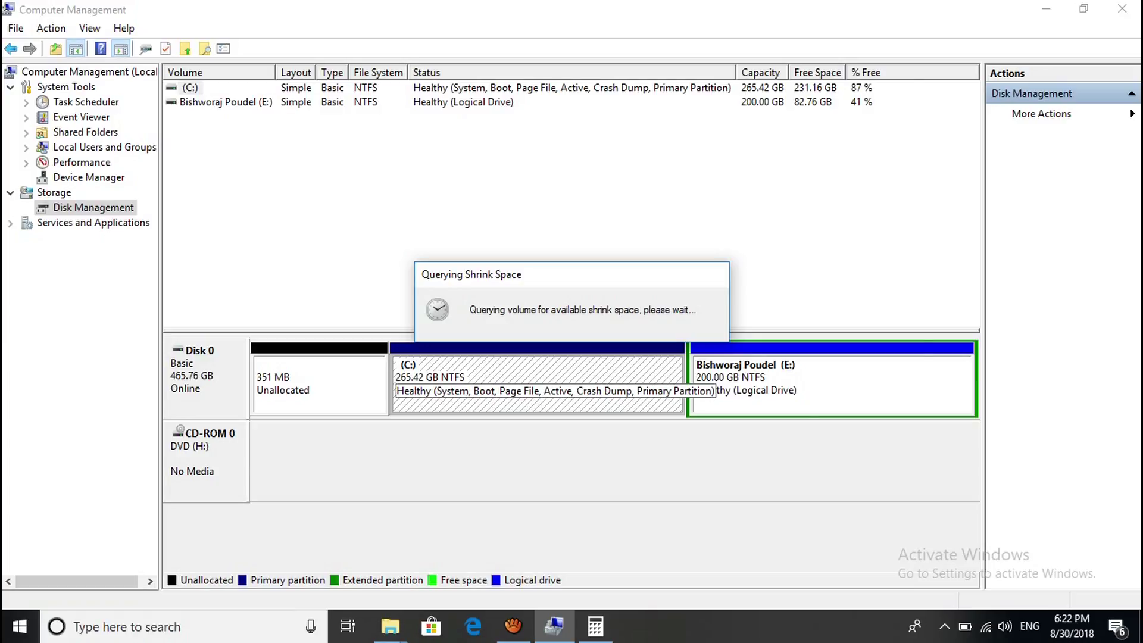
pyautogui.click(595, 626)
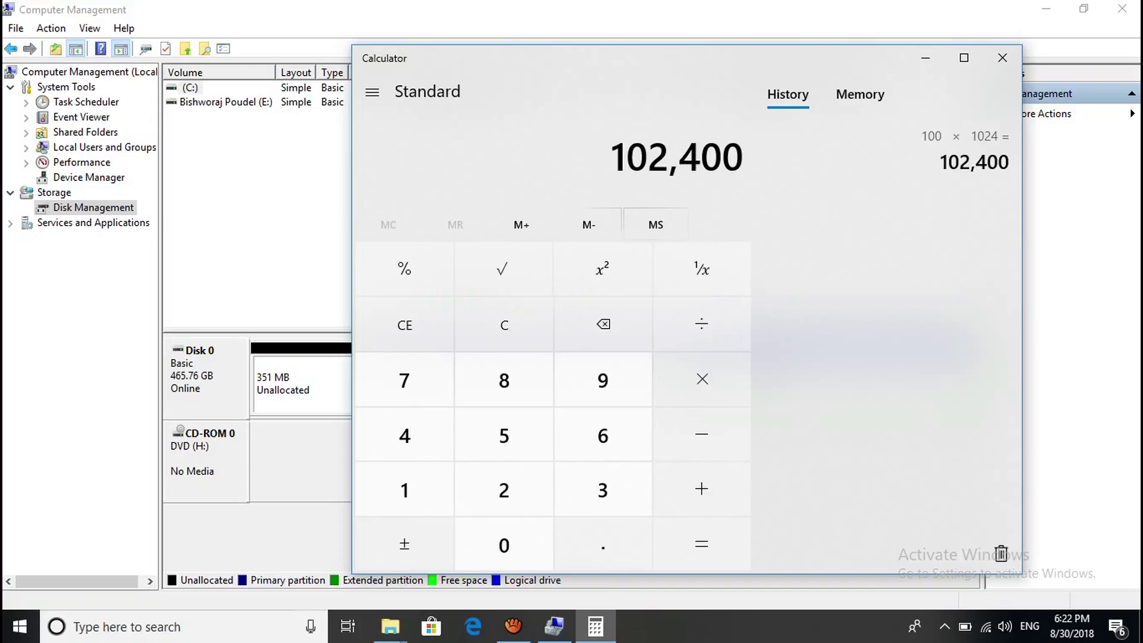
pyautogui.click(925, 58)
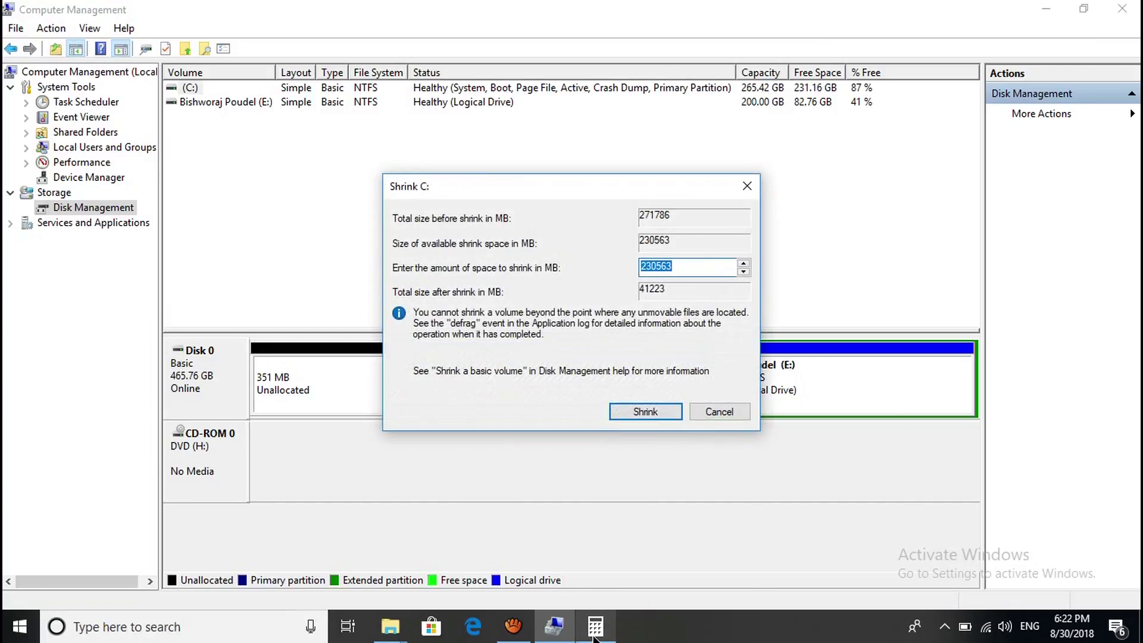
pyautogui.moveTo(595, 625)
pyautogui.moveTo(587, 570)
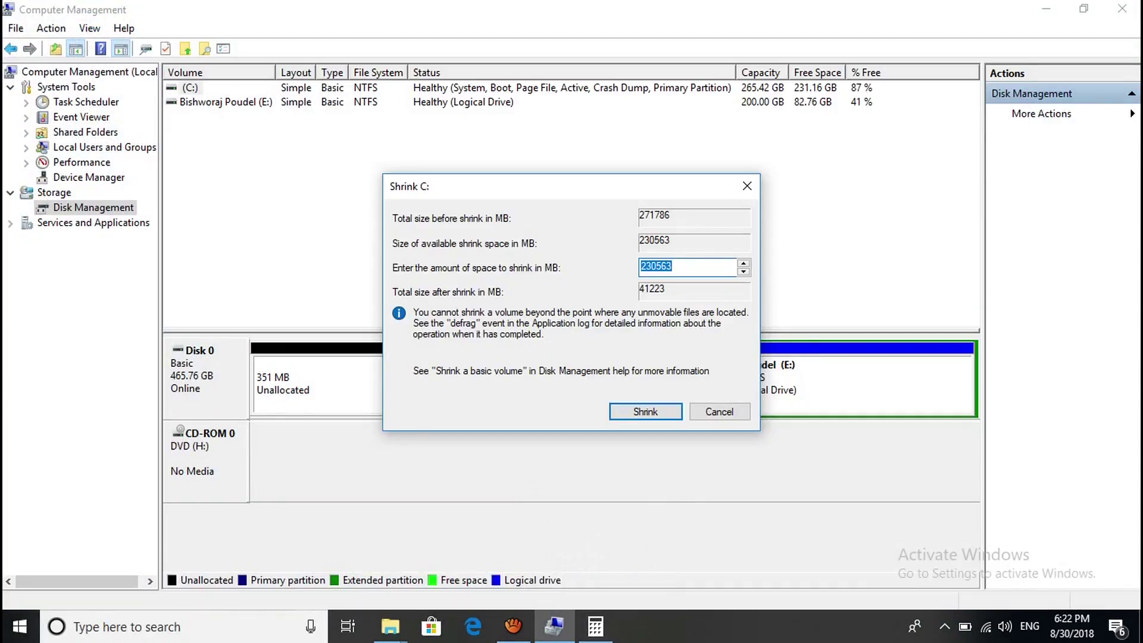
pyautogui.click(673, 266)
pyautogui.doubleClick(673, 266)
pyautogui.write('102400')
pyautogui.press('Return')
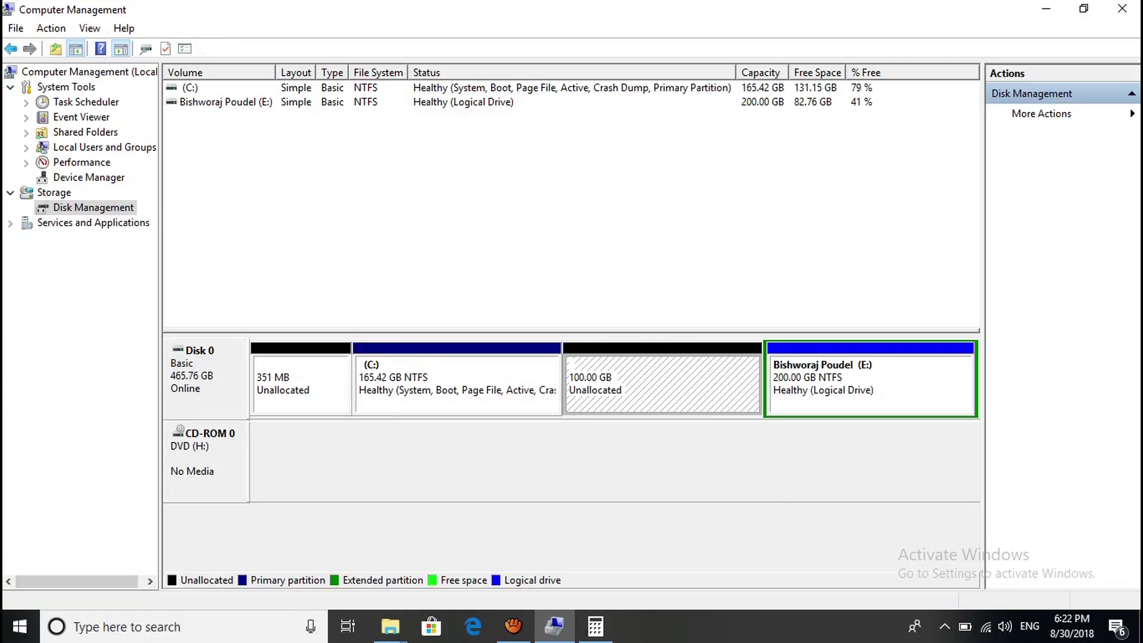
pyautogui.rightClick(630, 379)
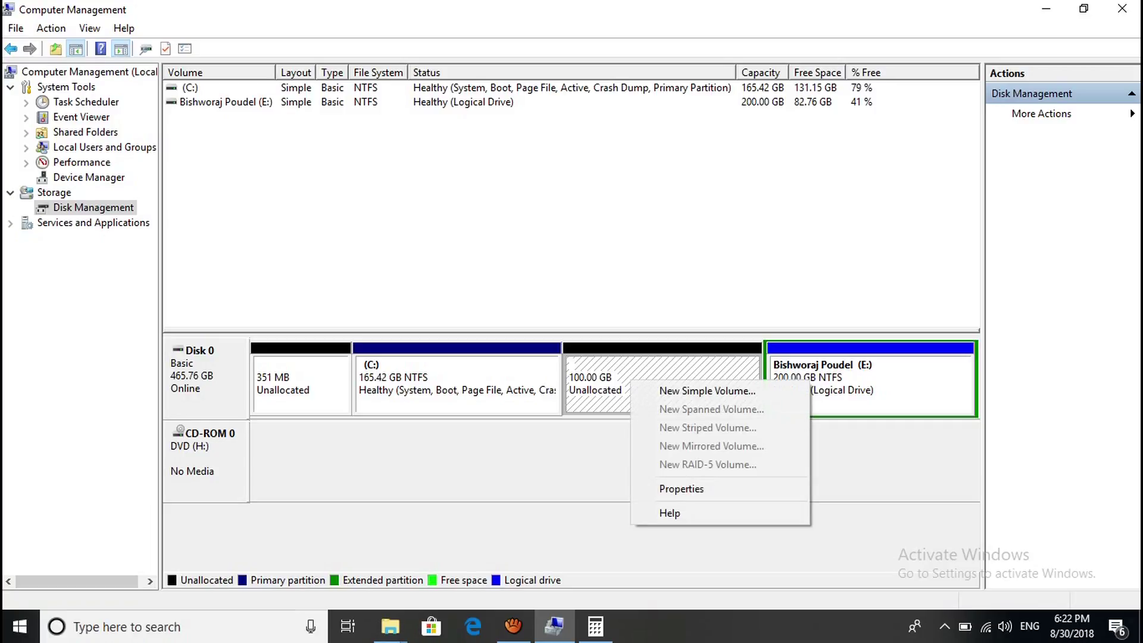
# Run New Simple Volume on the unallocated space with 102400 MB size and drive letter D.
pyautogui.click(707, 390)
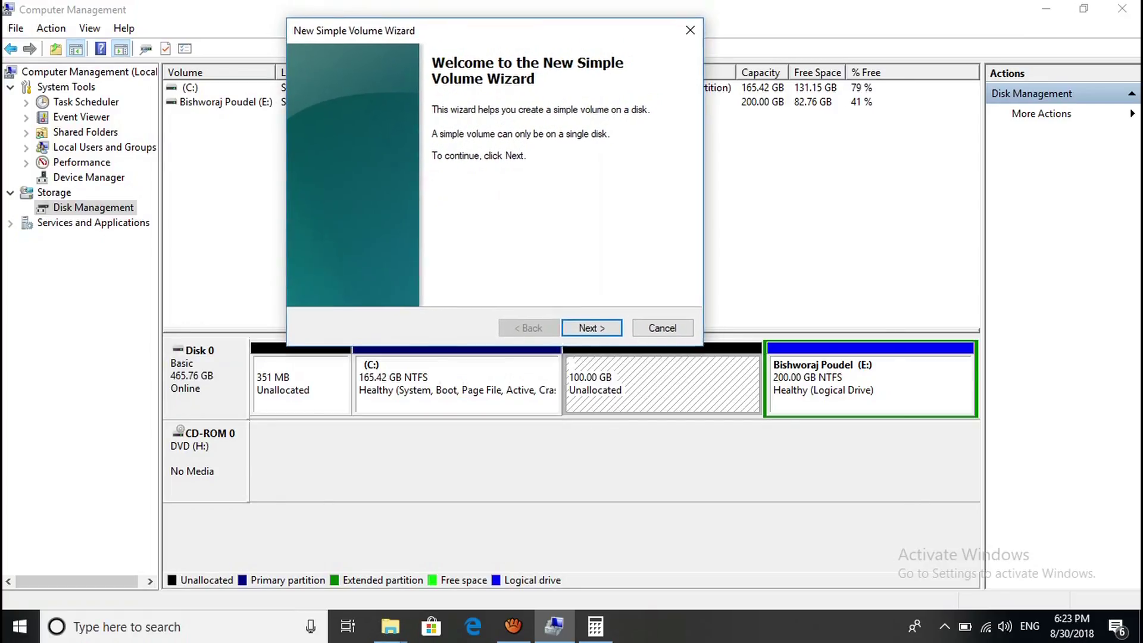
pyautogui.press('Escape')
pyautogui.rightClick(676, 370)
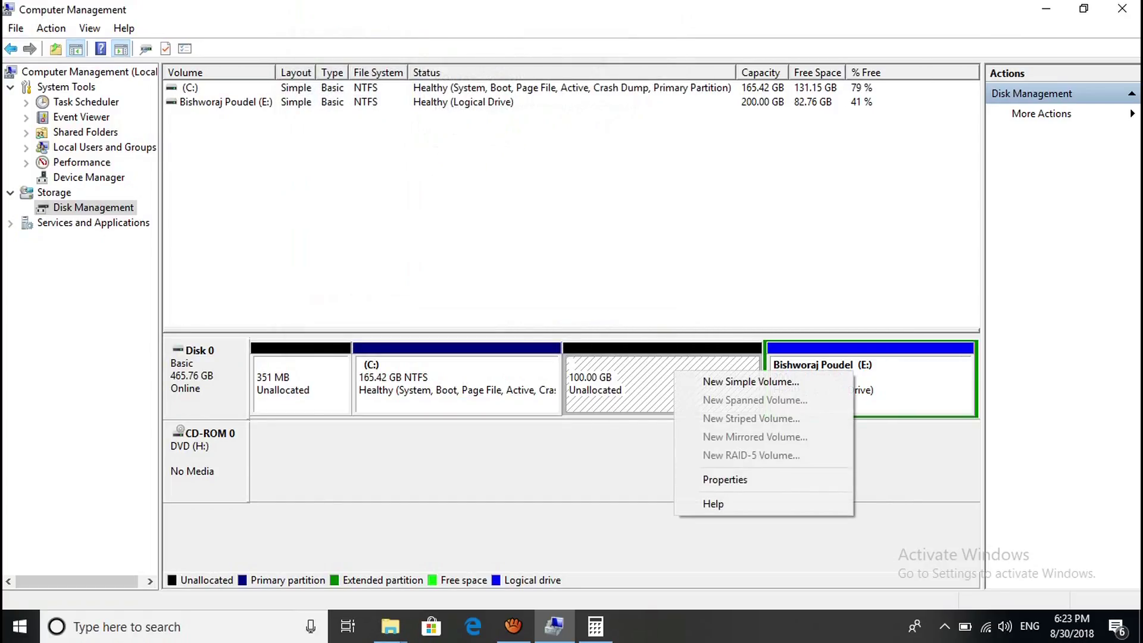
pyautogui.click(709, 384)
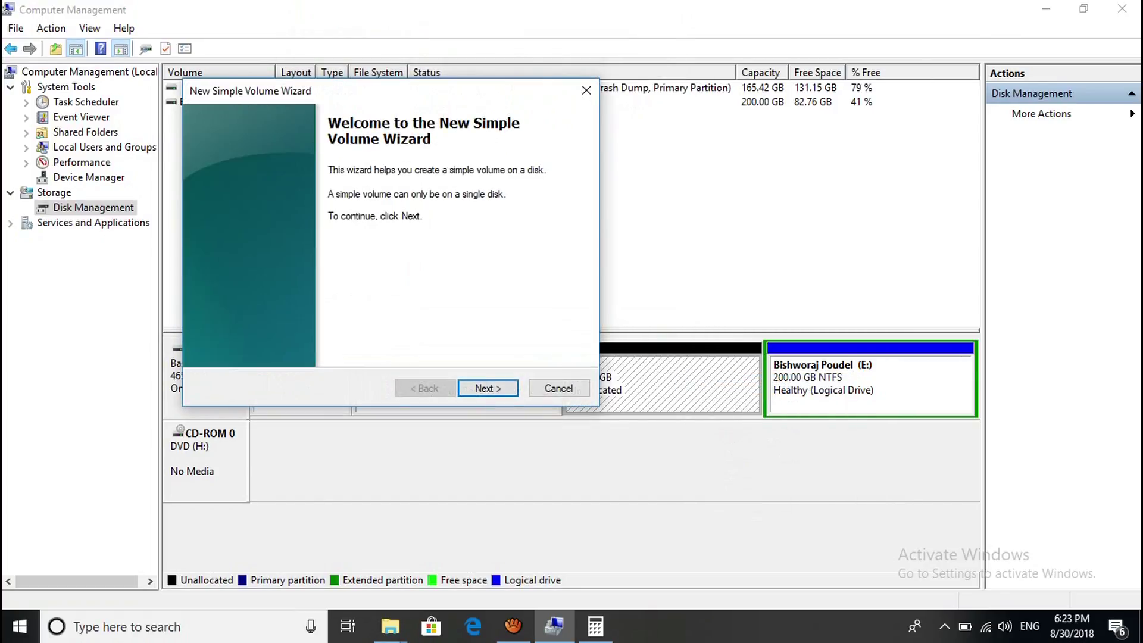
pyautogui.press('Return')
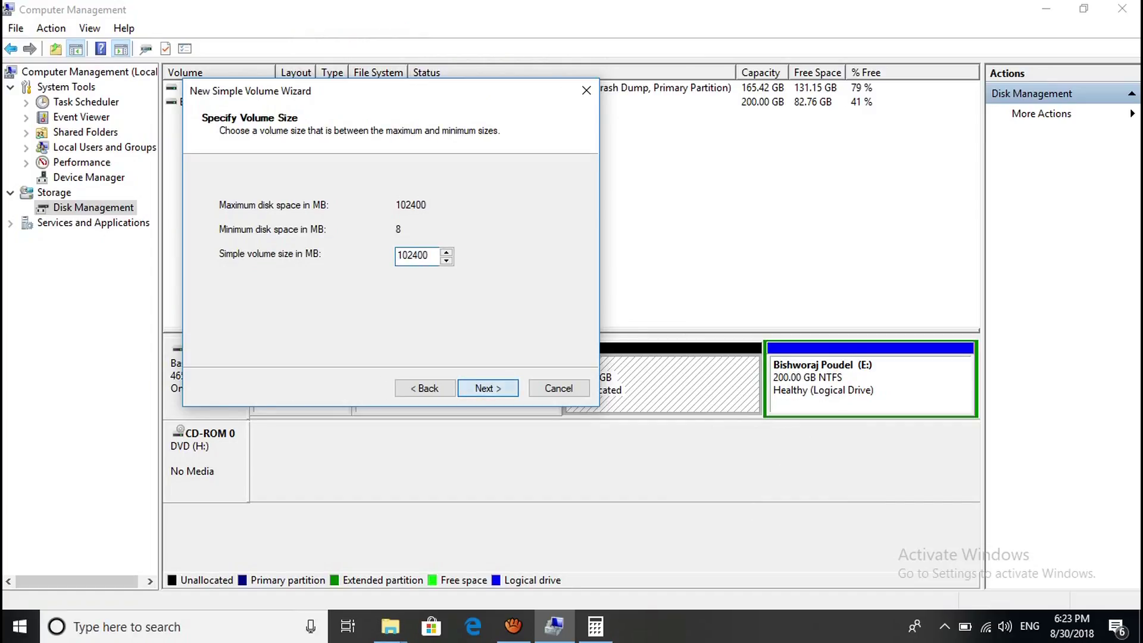
pyautogui.press('Return')
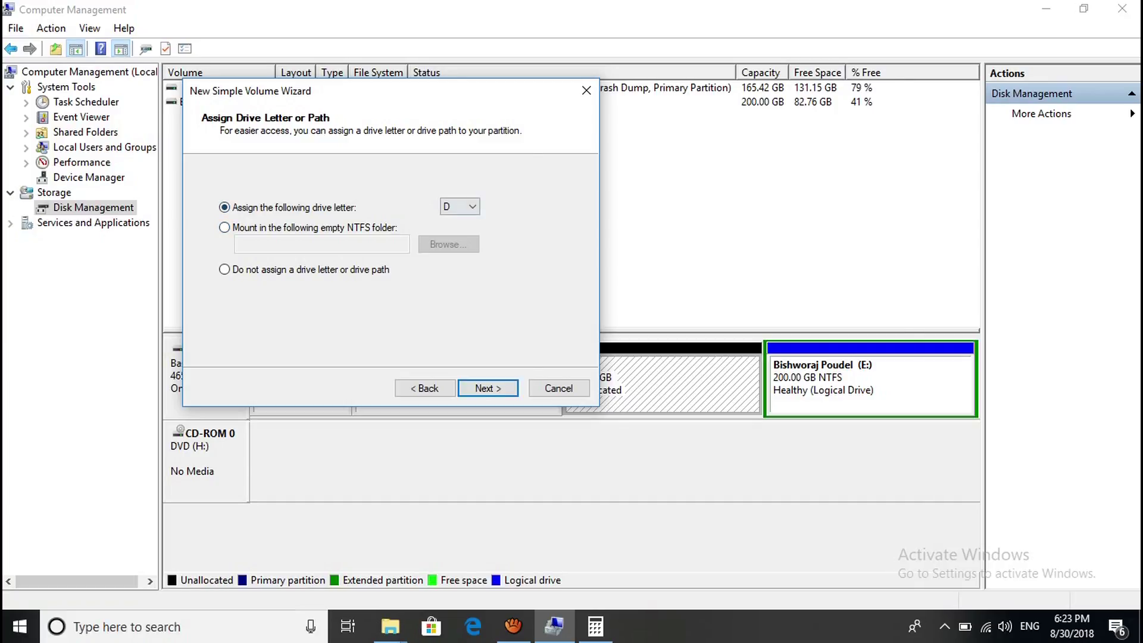
pyautogui.press('Tab')
pyautogui.hotkey('alt', 'Down')
pyautogui.hotkey('alt', 'Down')
pyautogui.hotkey('alt', 'Down')
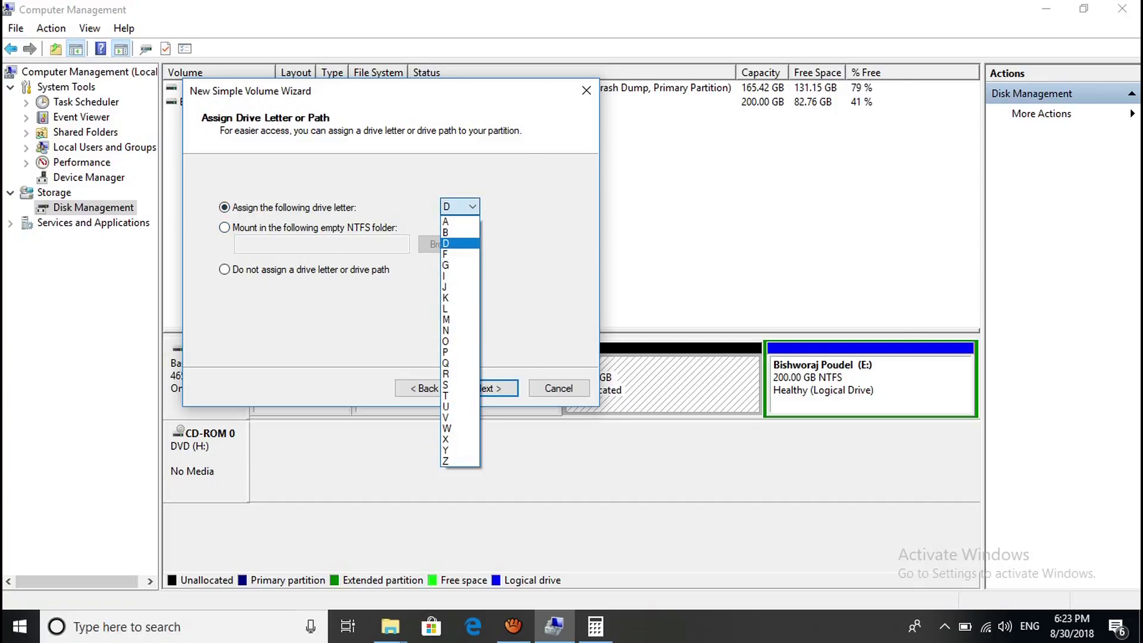
pyautogui.hotkey('alt', 'Down')
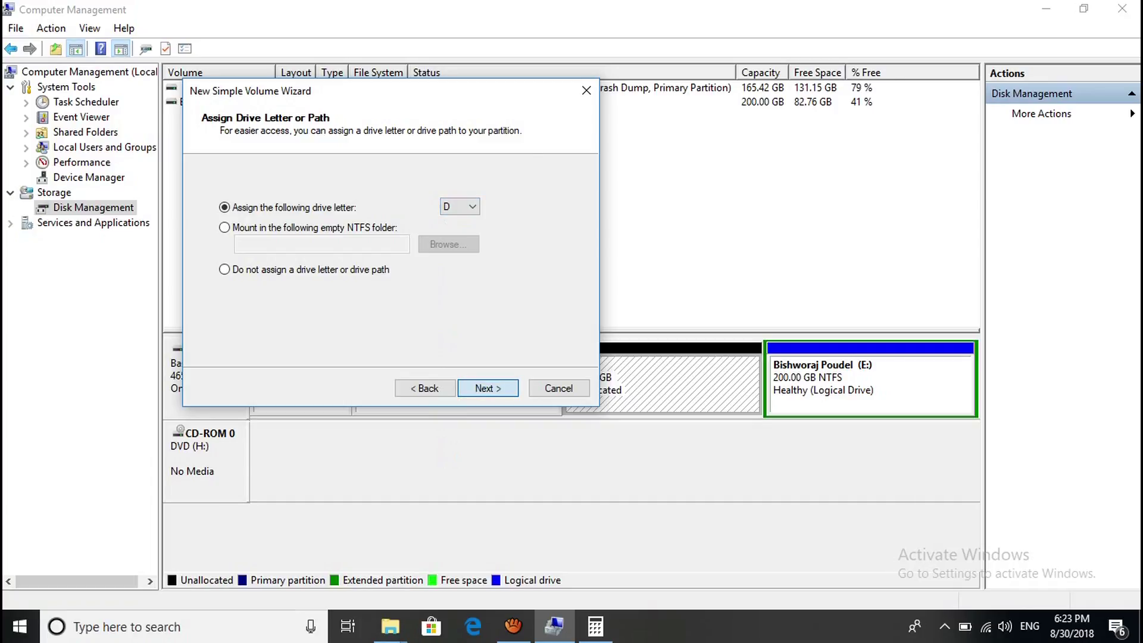
pyautogui.press('Return')
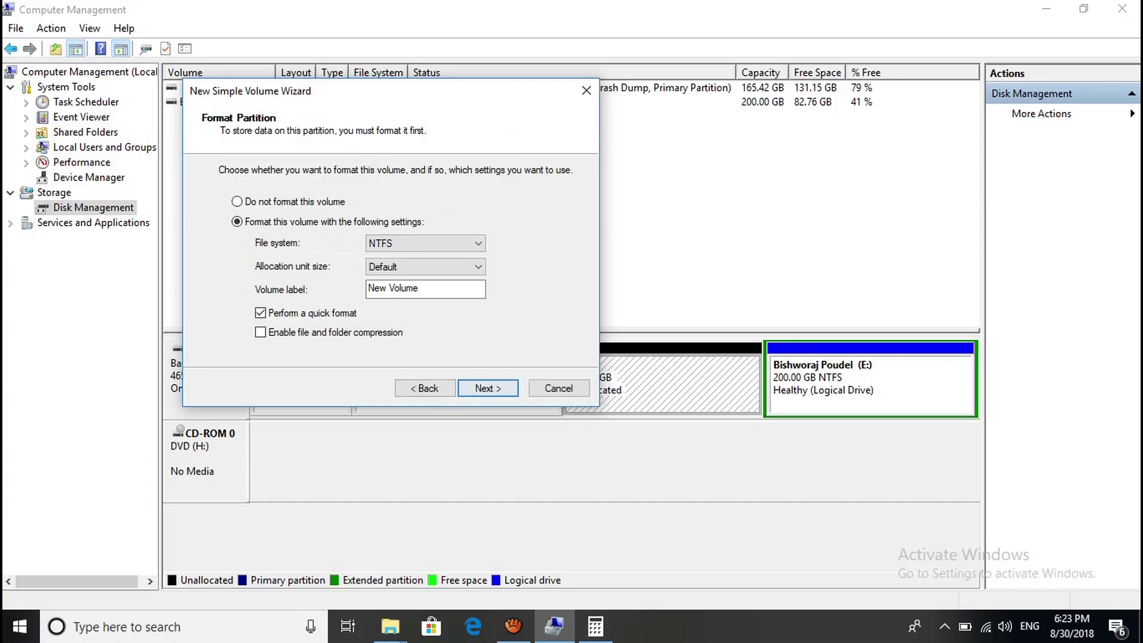
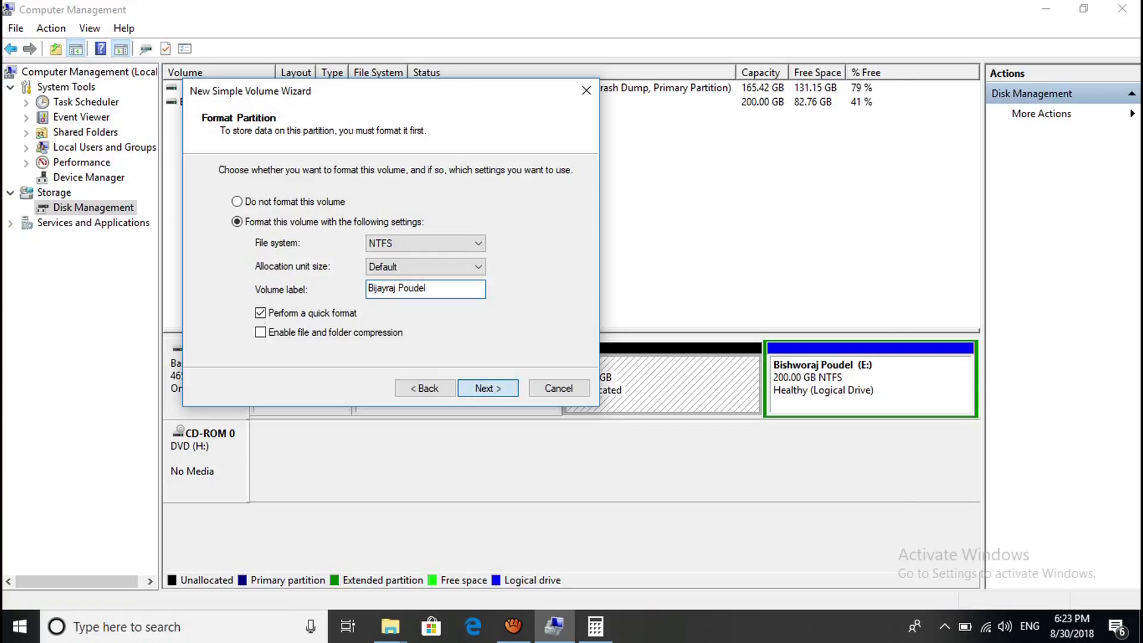
# Give the volume the owner's name as its label and format it NTFS.
pyautogui.press('Return')
pyautogui.press('Return')
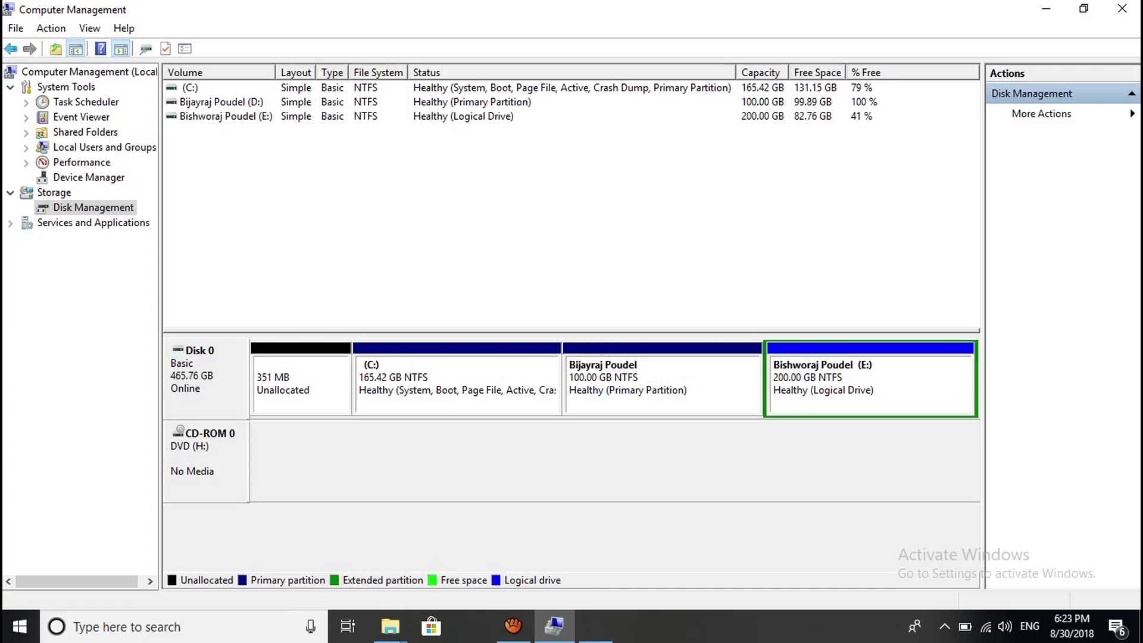
# Mute the system sound and select the new D: partition.
pyautogui.click(1005, 627)
pyautogui.moveTo(975, 587); pyautogui.dragTo(900, 586)
pyautogui.press('Escape')
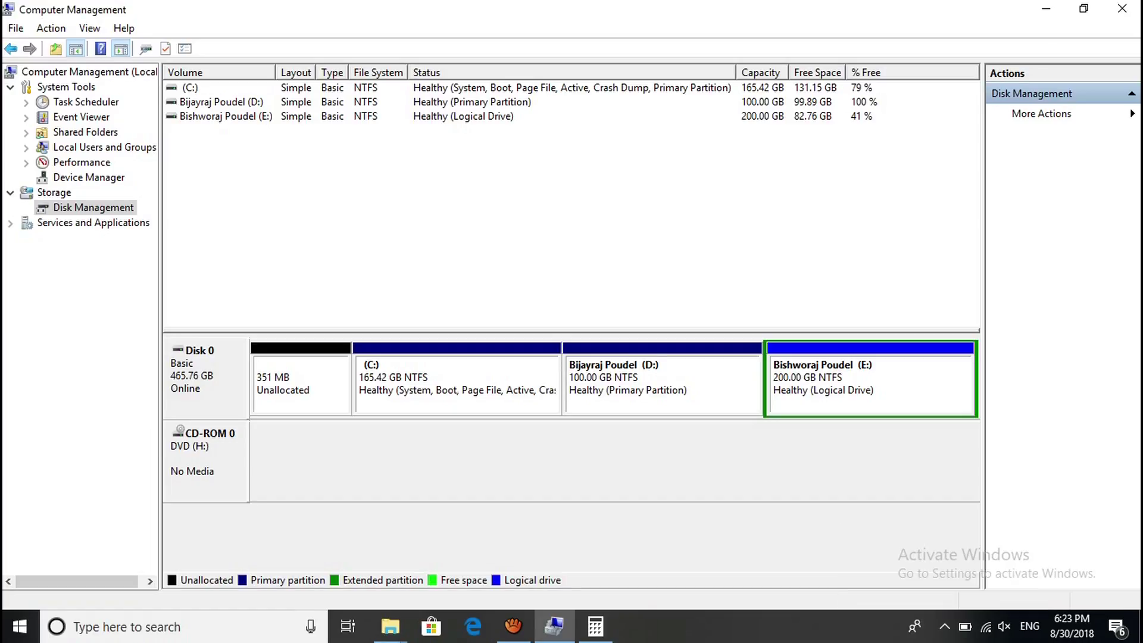
pyautogui.click(661, 384)
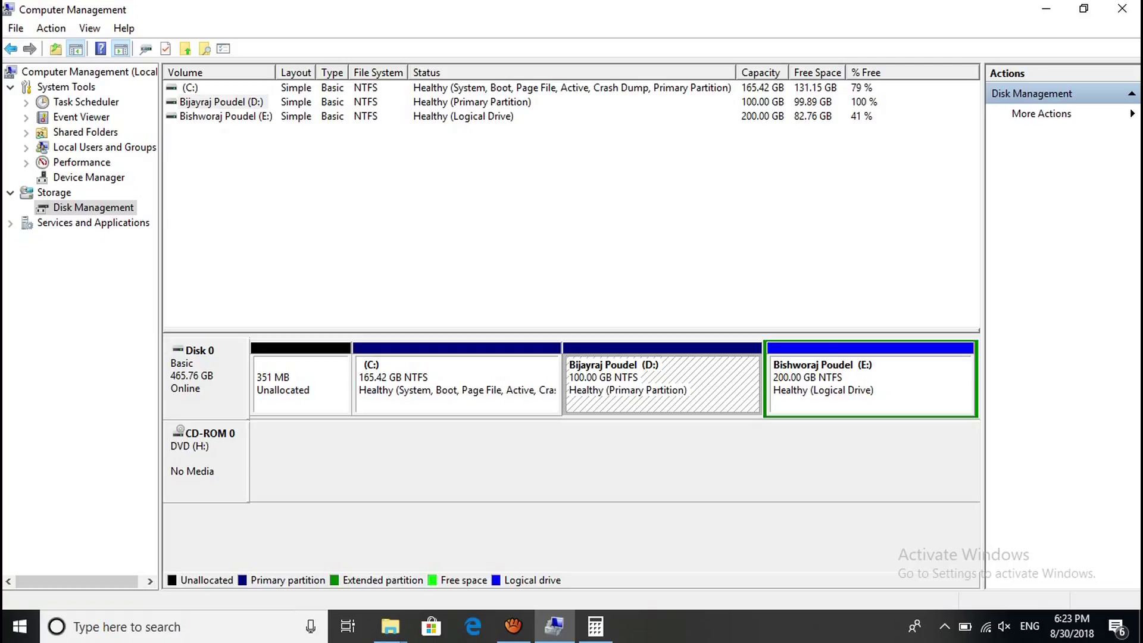
pyautogui.press('super+e')
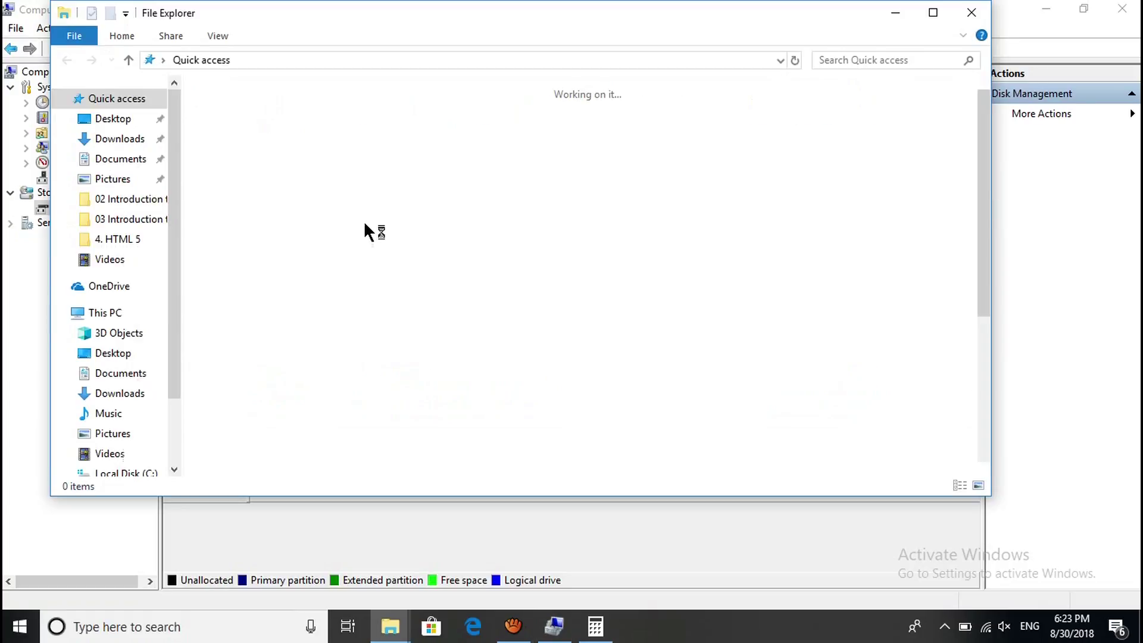
# Close the extra D: window and check the C: and new 99.9 GB D: drives on This PC.
pyautogui.click(111, 312)
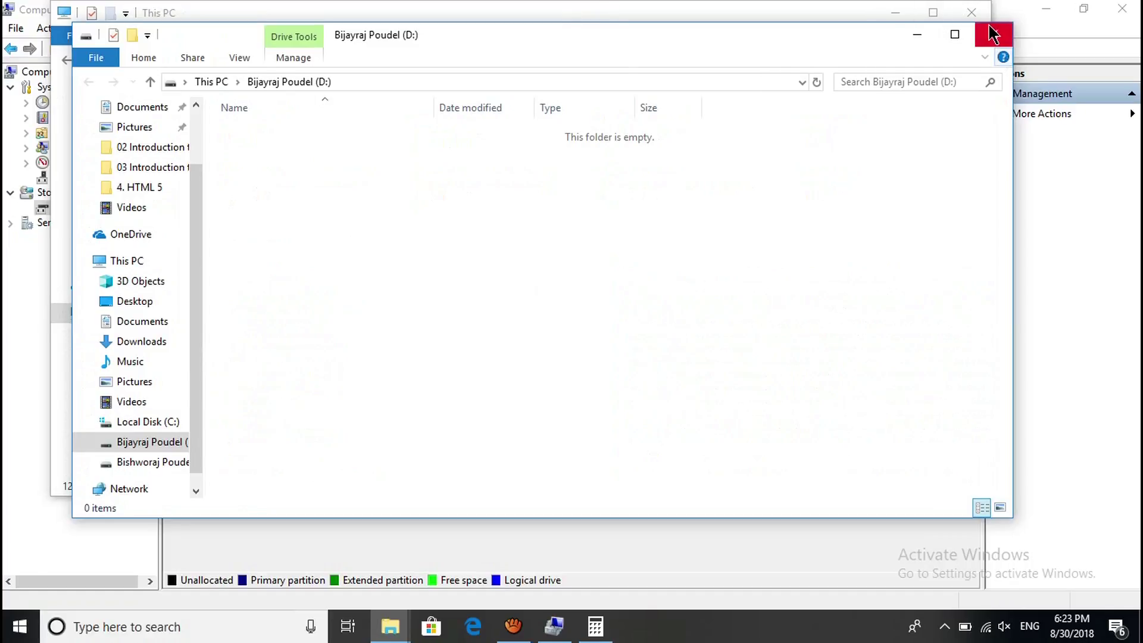
pyautogui.click(992, 34)
pyautogui.click(360, 307)
pyautogui.click(499, 302)
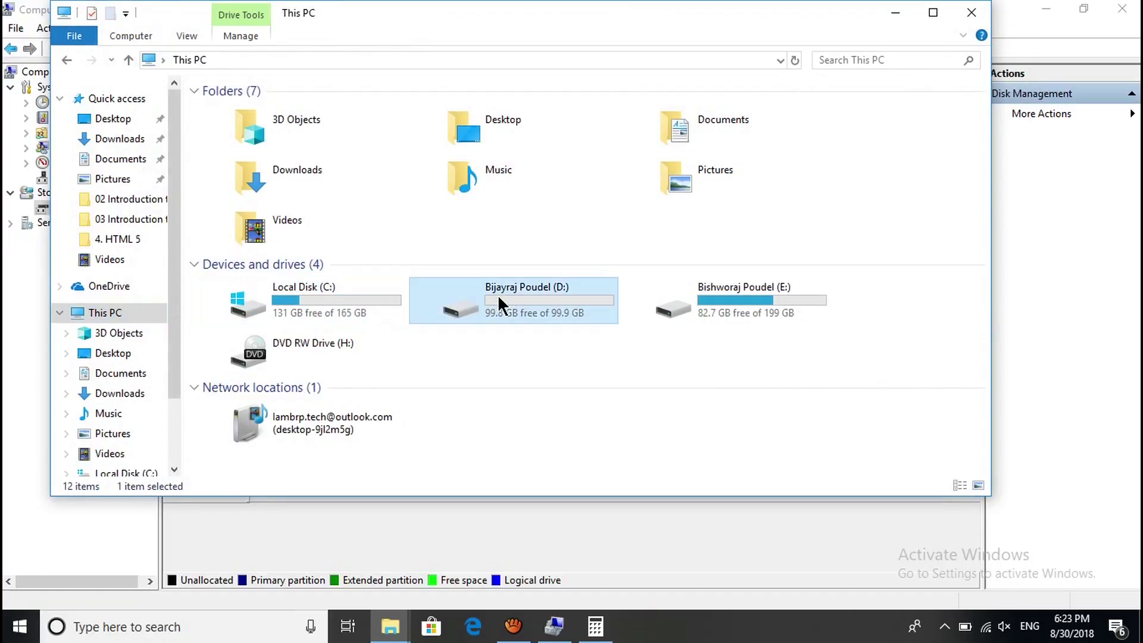
pyautogui.click(798, 518)
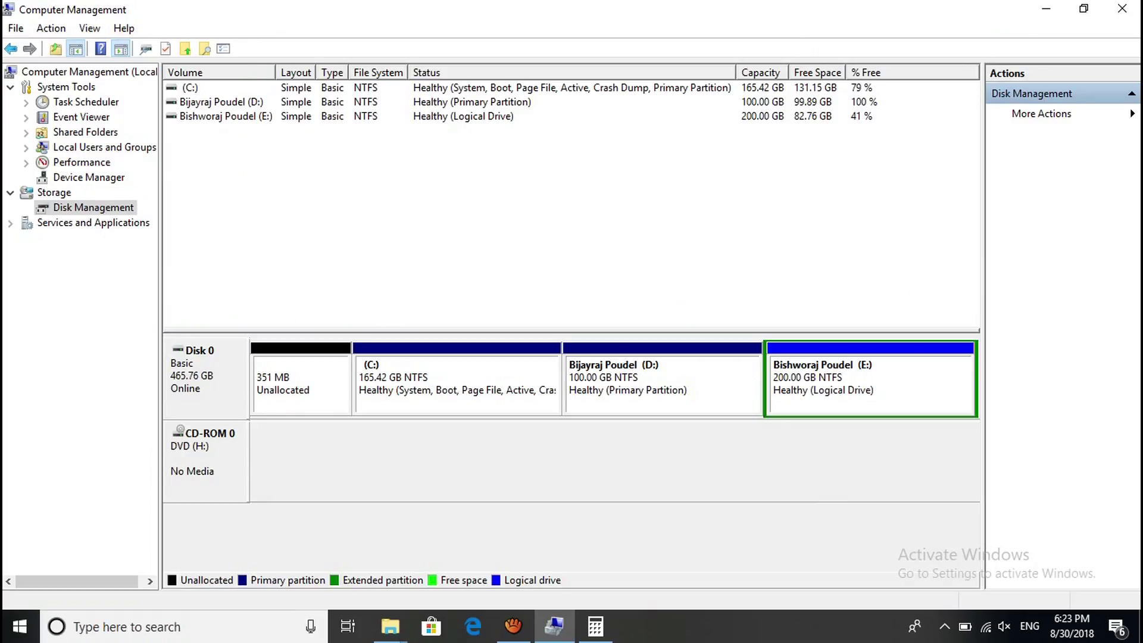
pyautogui.click(301, 384)
pyautogui.click(456, 384)
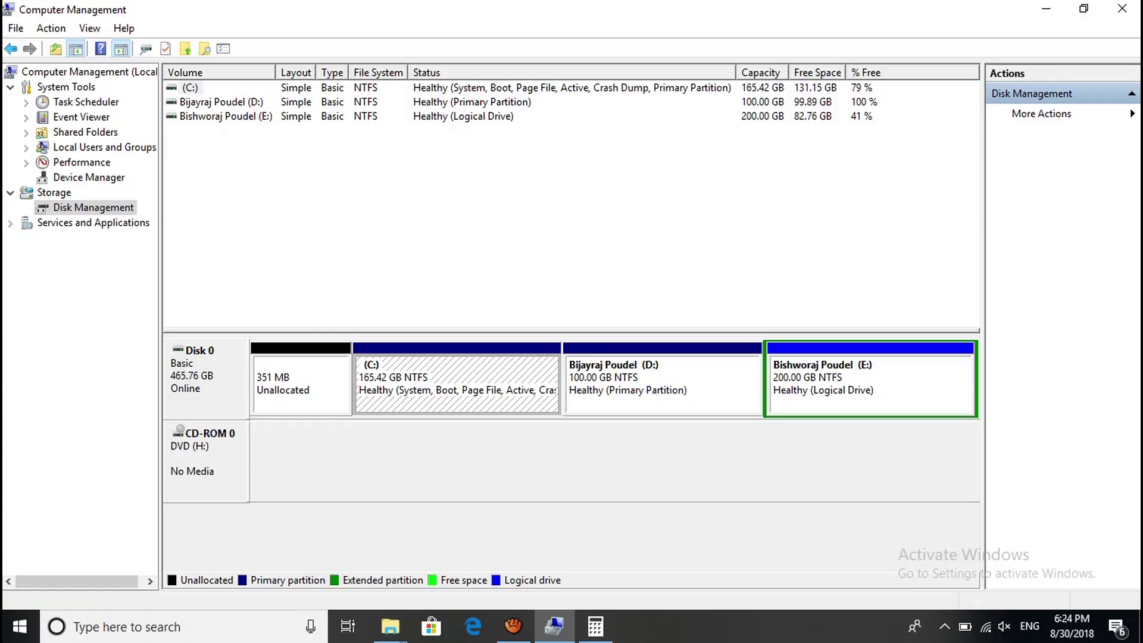
pyautogui.click(869, 387)
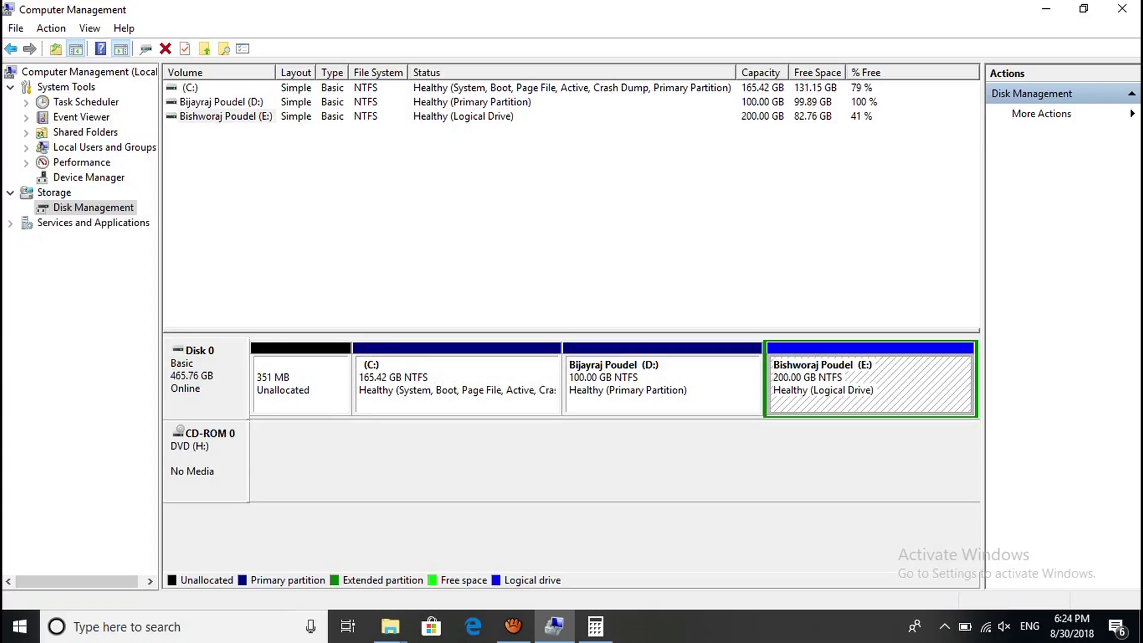
pyautogui.press('super+e')
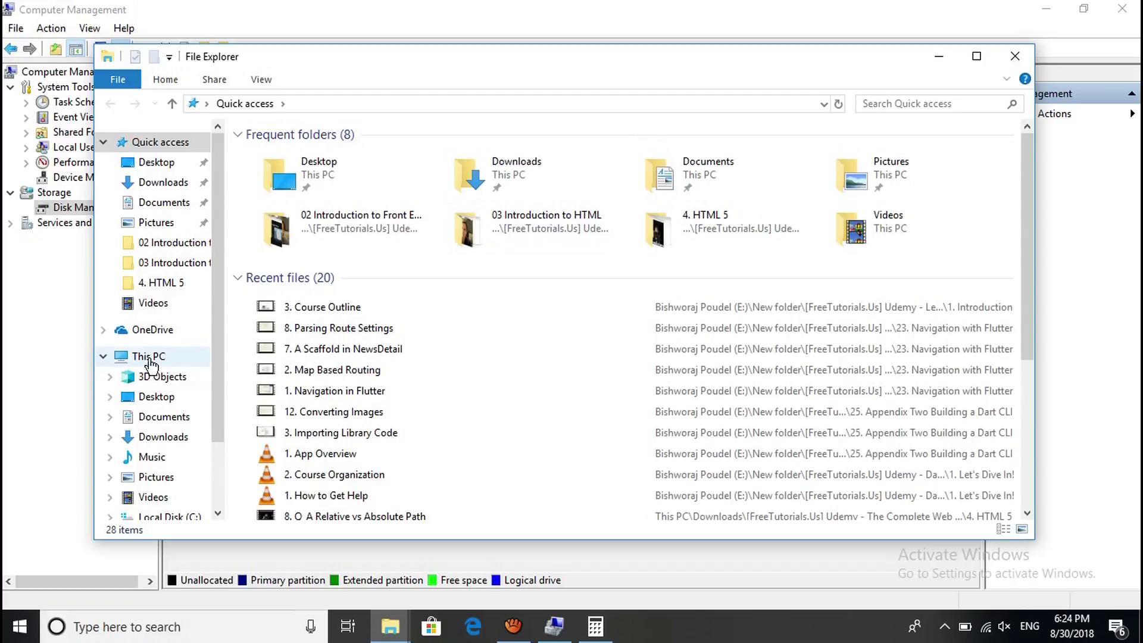
# Select and open the 199 GB E: drive from This PC, then go back to the drive list.
pyautogui.click(149, 357)
pyautogui.click(780, 360)
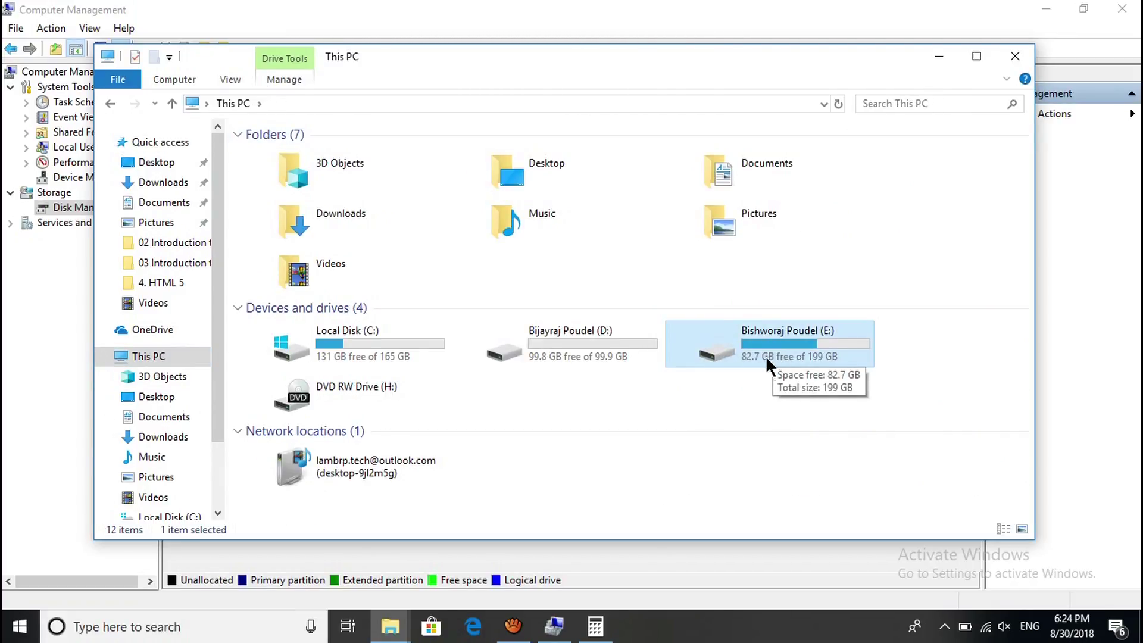
pyautogui.doubleClick(823, 345)
pyautogui.hotkey('alt', 'Left')
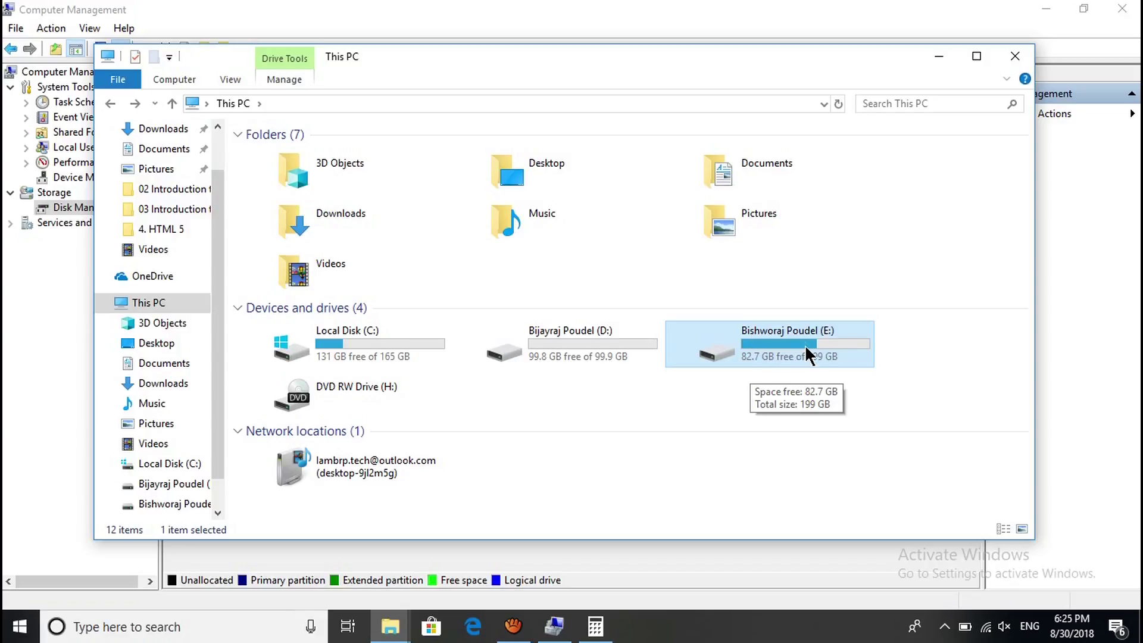
pyautogui.hotkey('alt', 'Tab')
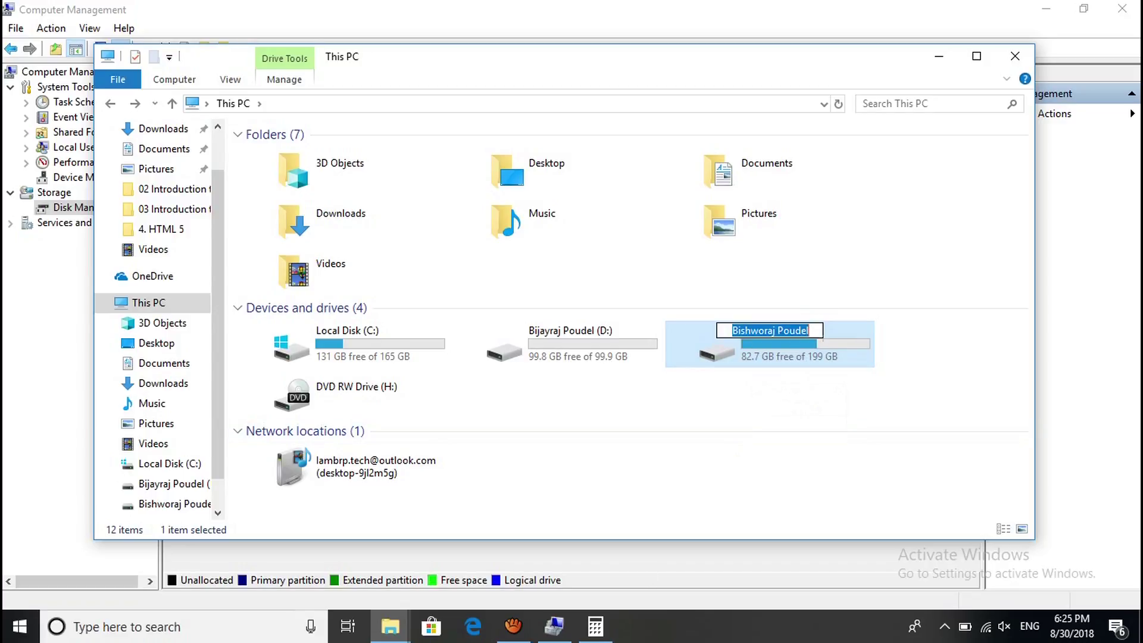
# Compute 25 × 1024 = 25,600 on the Calculator keypad, then return to E: in Disk Management.
pyautogui.click(504, 491)
pyautogui.click(504, 436)
pyautogui.click(703, 380)
pyautogui.click(404, 490)
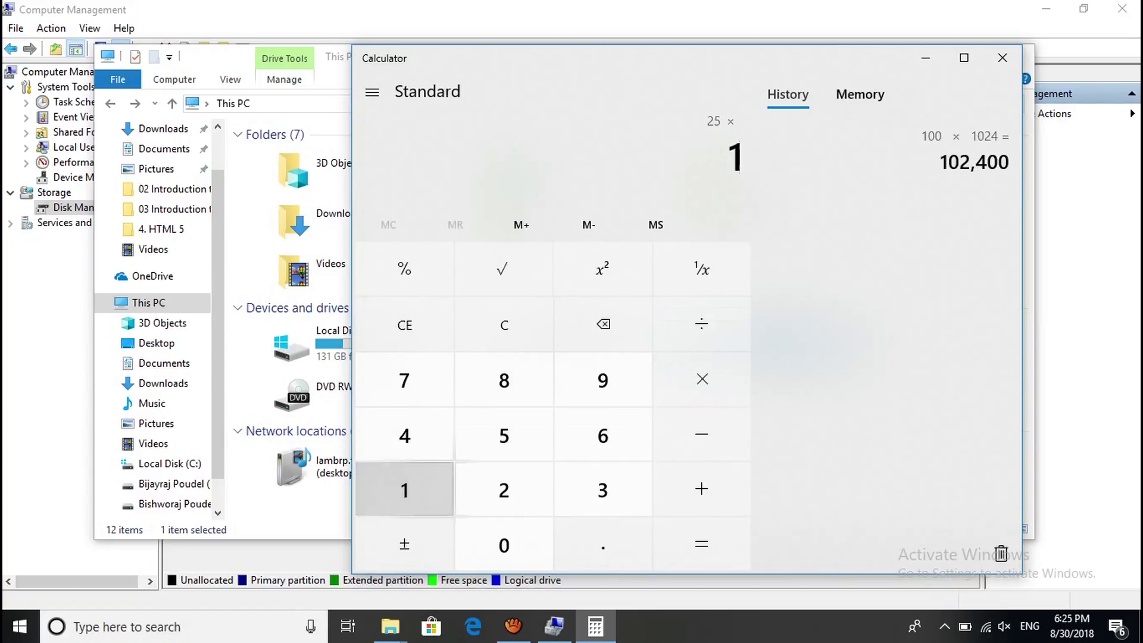
pyautogui.click(504, 545)
pyautogui.click(504, 491)
pyautogui.click(404, 437)
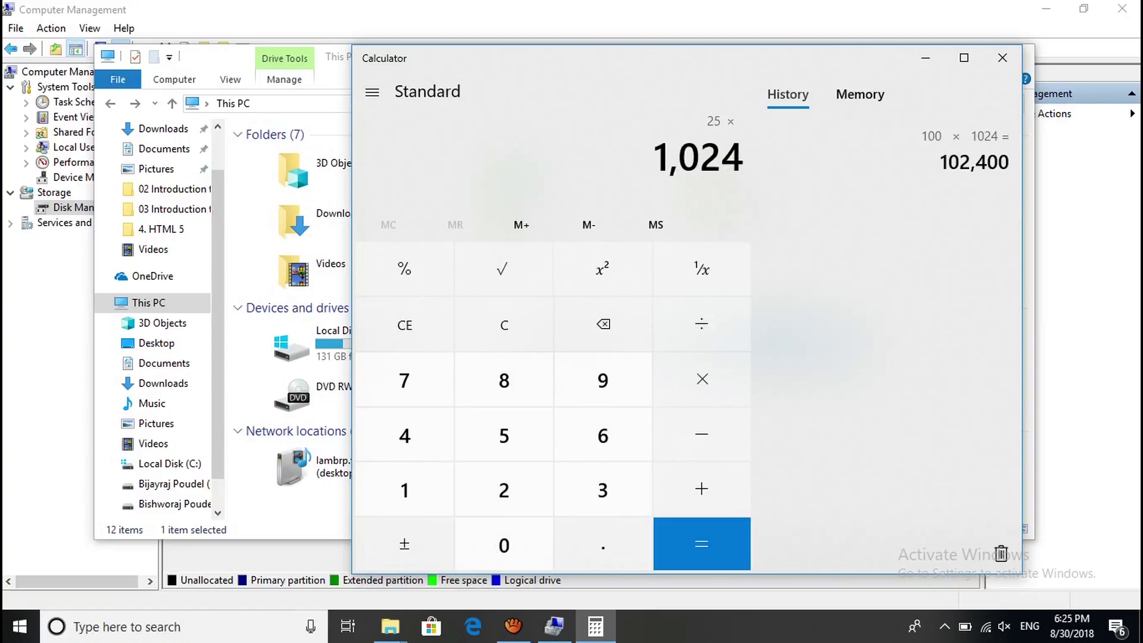
pyautogui.click(702, 544)
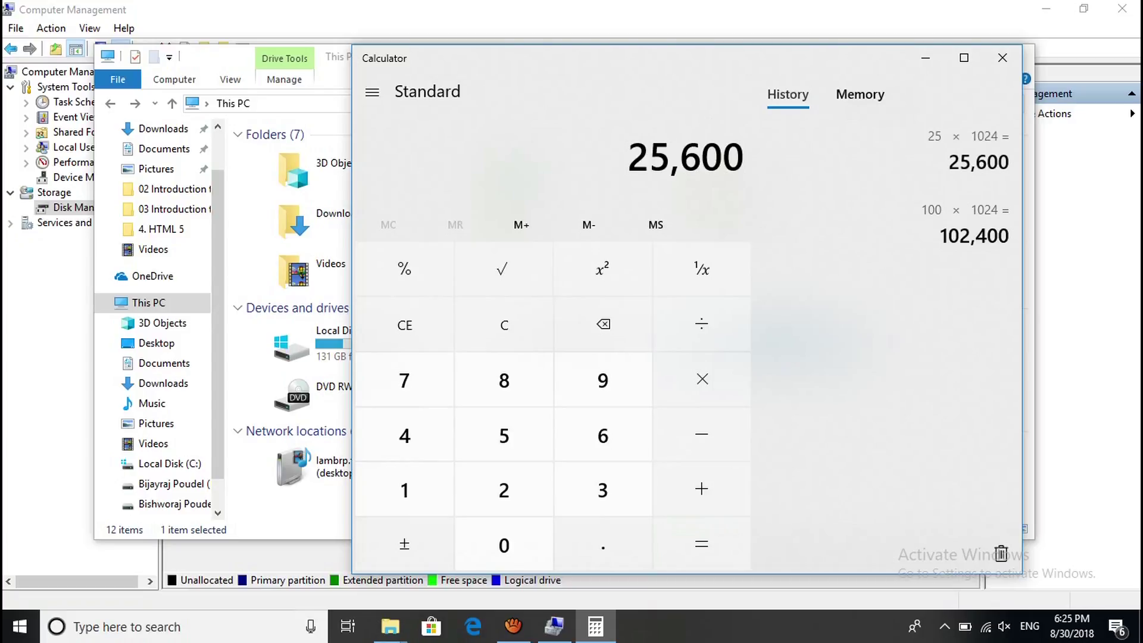
pyautogui.click(554, 626)
pyautogui.rightClick(887, 400)
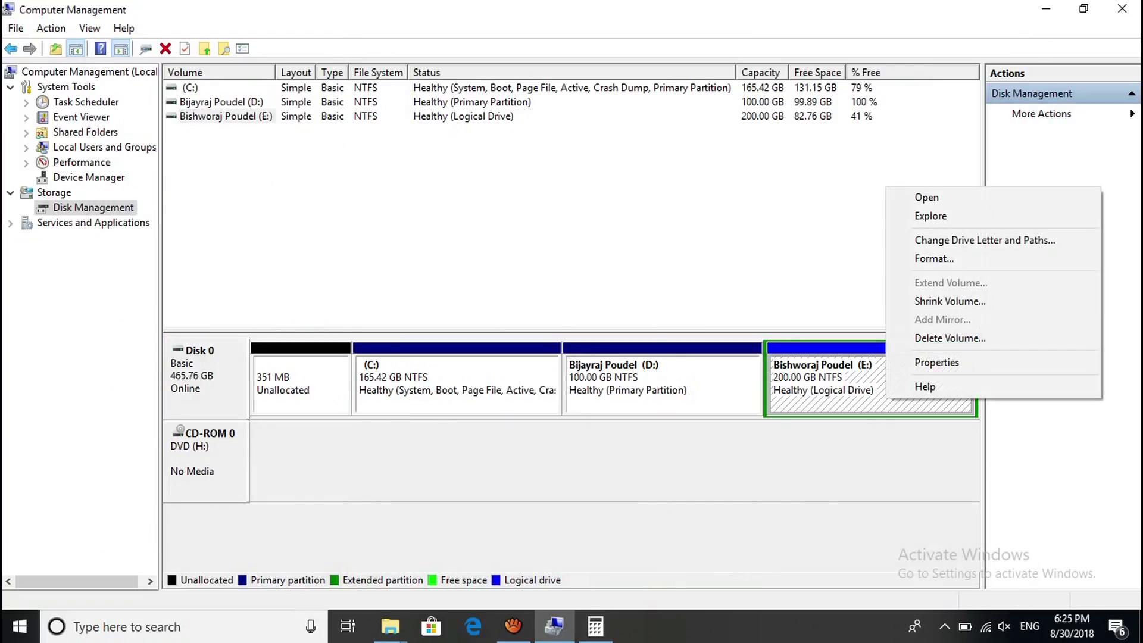
# Shrink E: by 25600 MB to 175 GB, rechecking the amount in Calculator first.
pyautogui.press('Return')
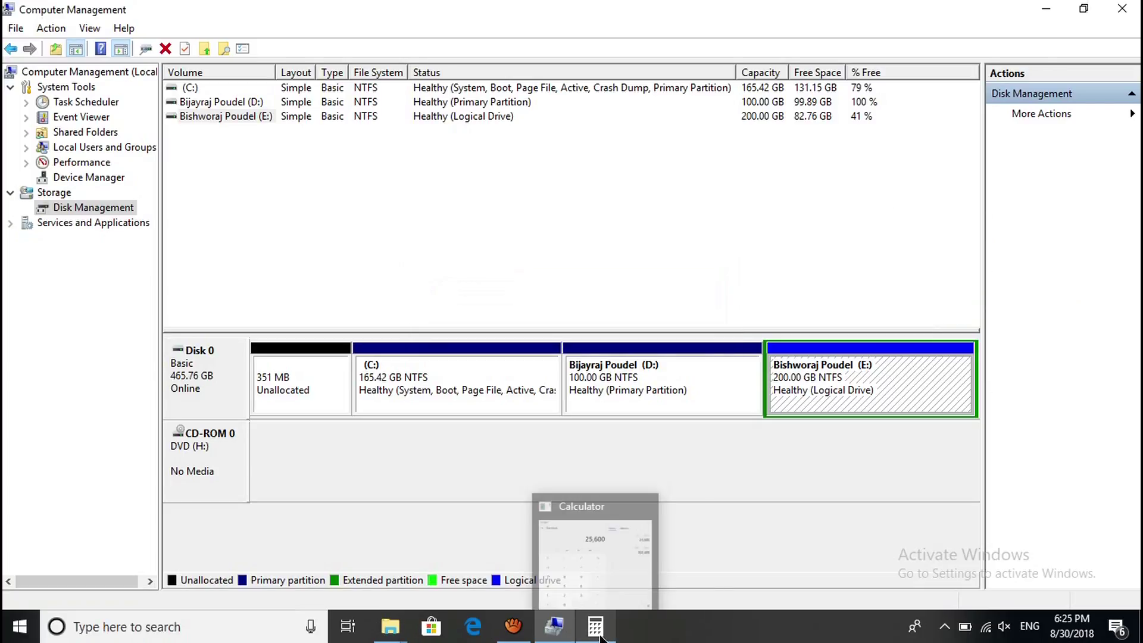
pyautogui.moveTo(595, 625)
pyautogui.click(588, 566)
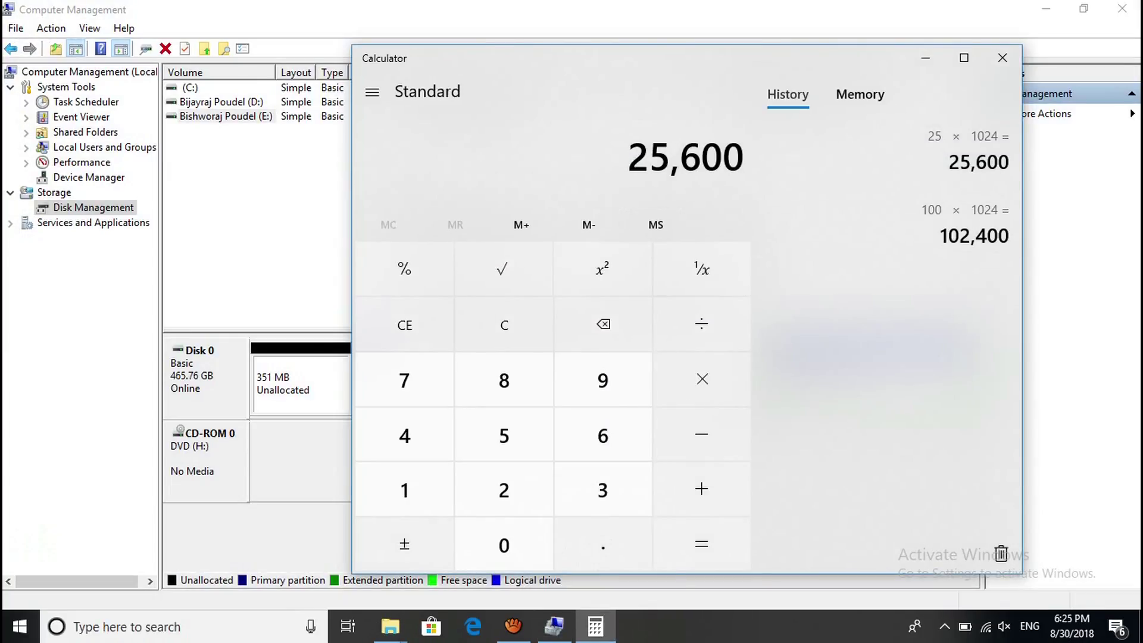
pyautogui.click(925, 58)
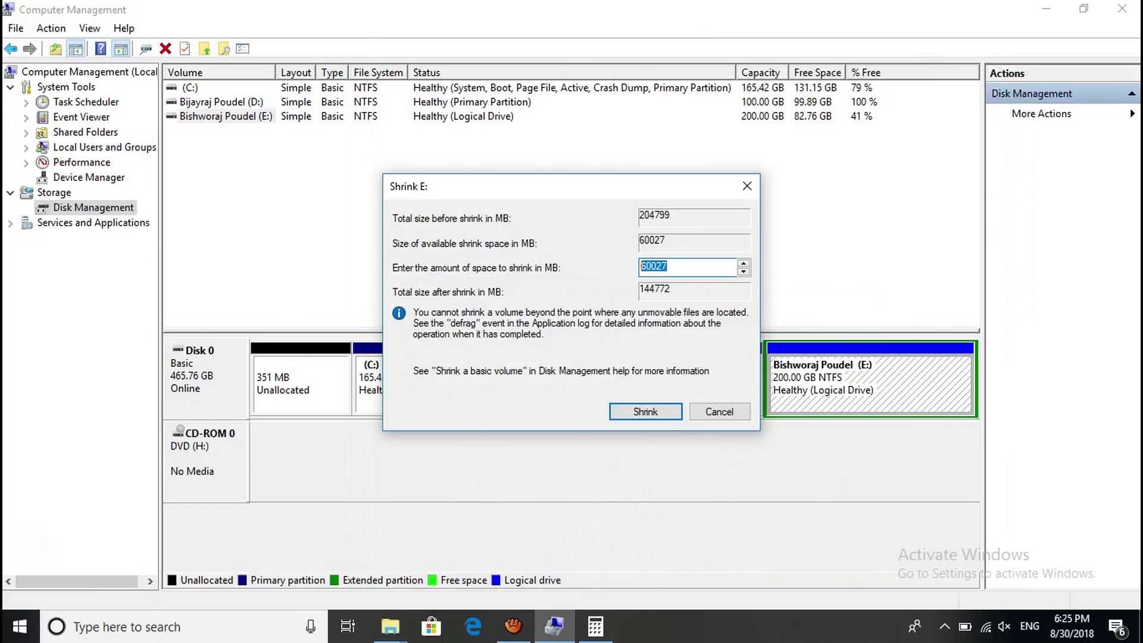
pyautogui.write('25600')
pyautogui.moveTo(536, 186); pyautogui.dragTo(567, 188)
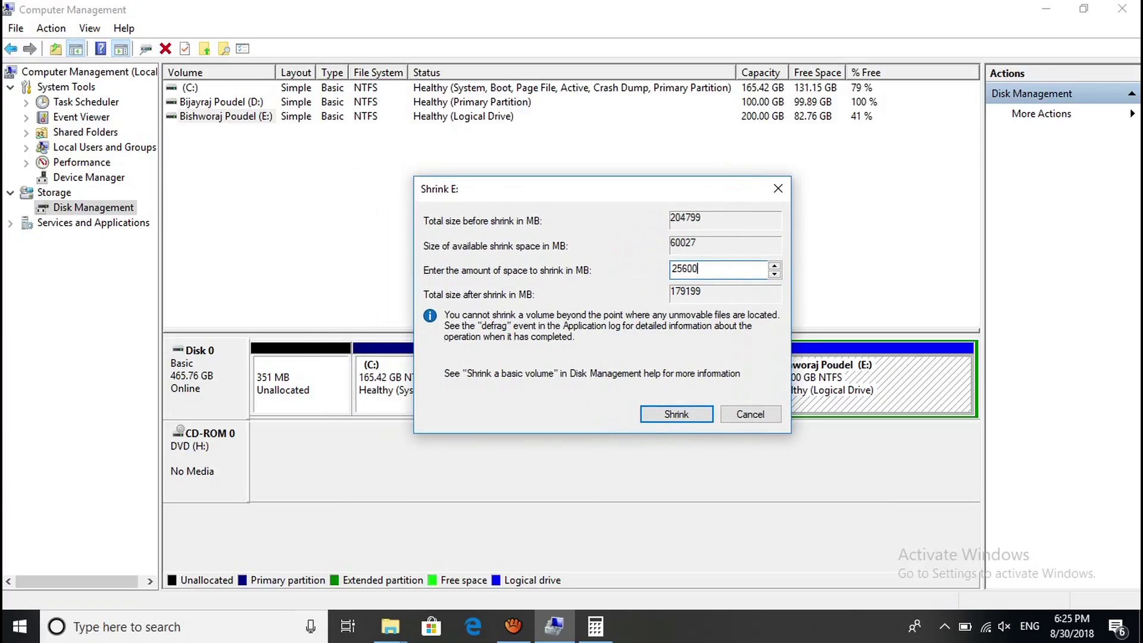
pyautogui.hotkey('ctrl', 'a')
pyautogui.press('Return')
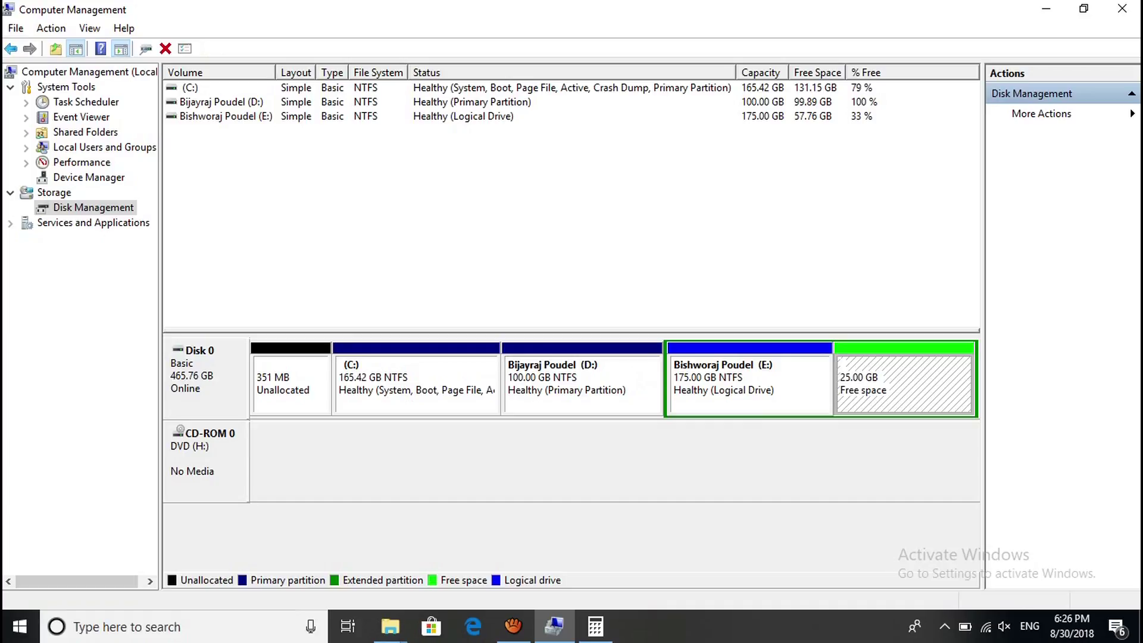
pyautogui.rightClick(887, 389)
# Create a full 25600 MB simple volume on the free space as drive F: with NTFS quick format.
pyautogui.click(941, 400)
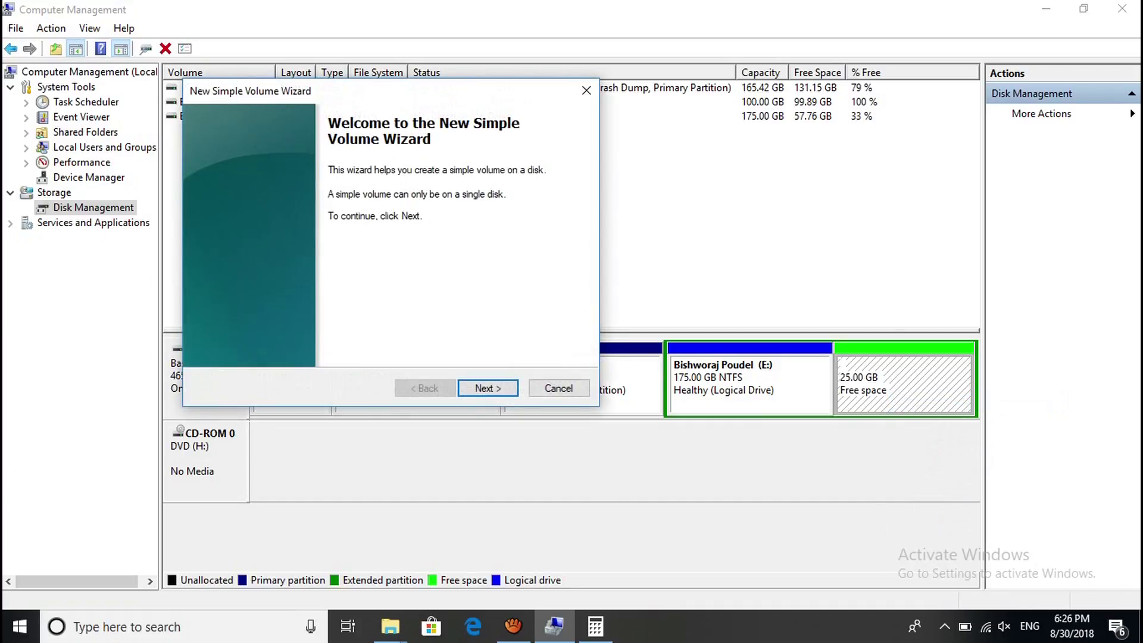
pyautogui.press('Return')
pyautogui.press('Return')
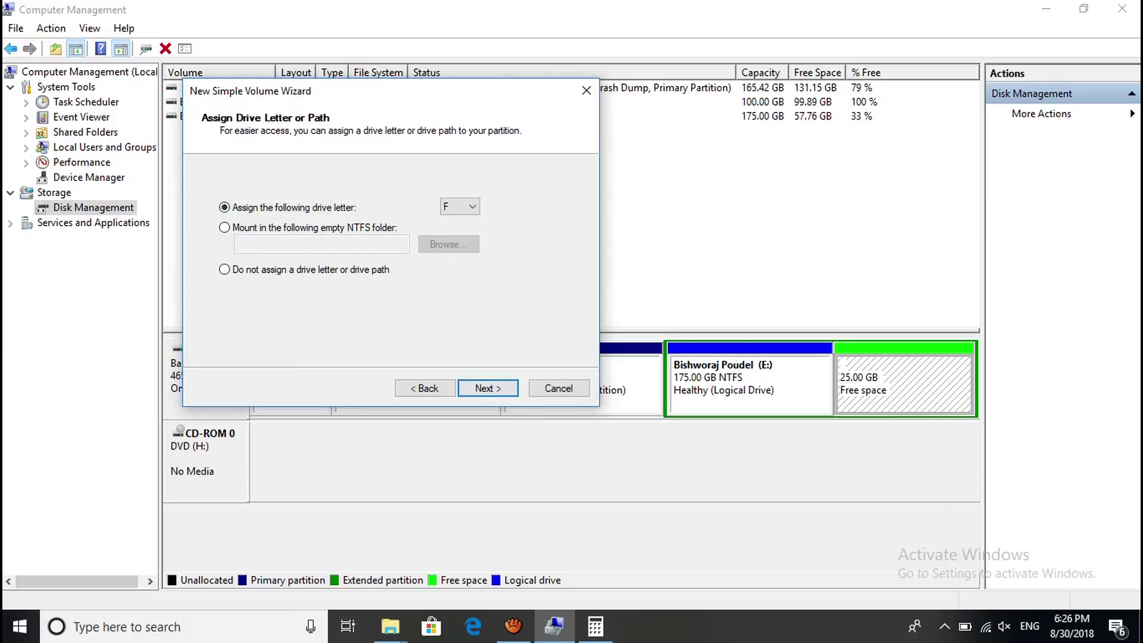
pyautogui.press('Return')
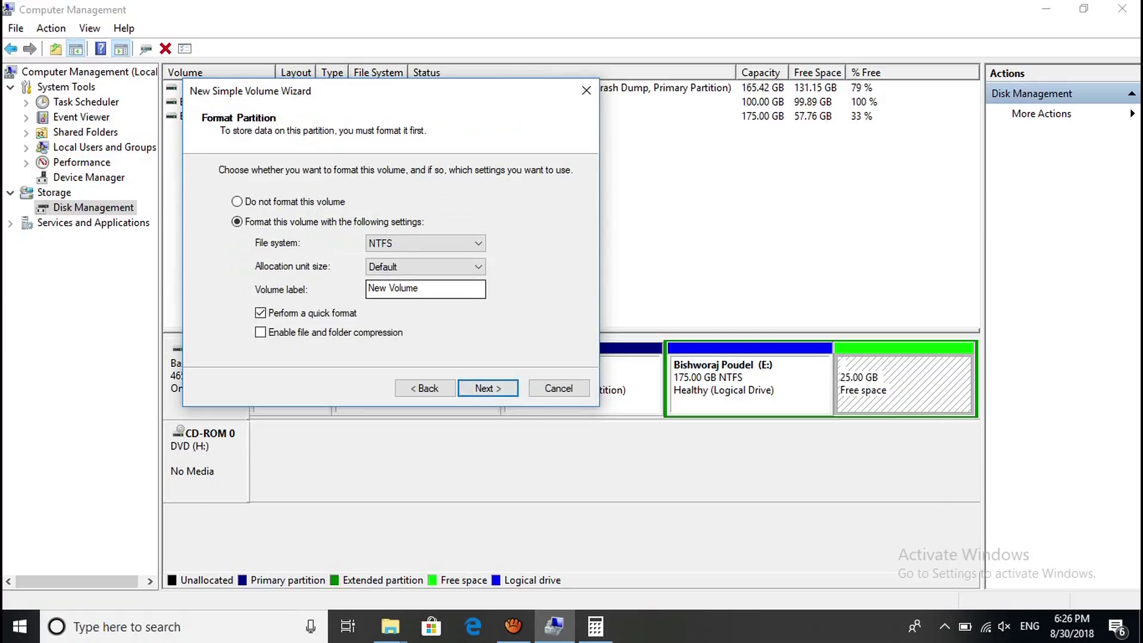
pyautogui.click(487, 388)
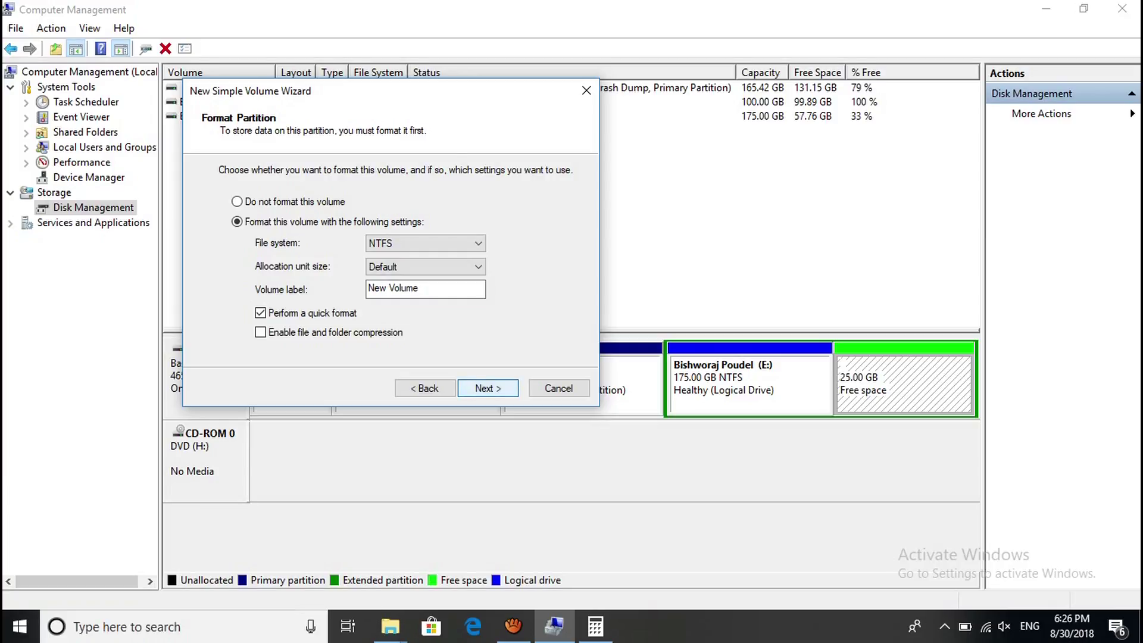
pyautogui.press('Return')
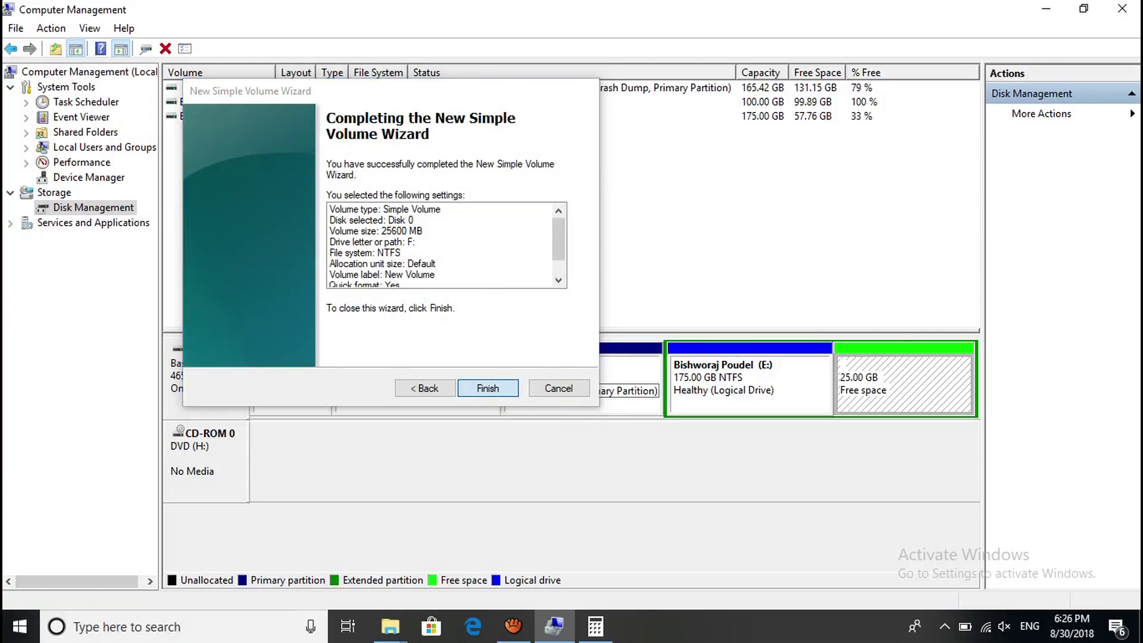
pyautogui.press('Return')
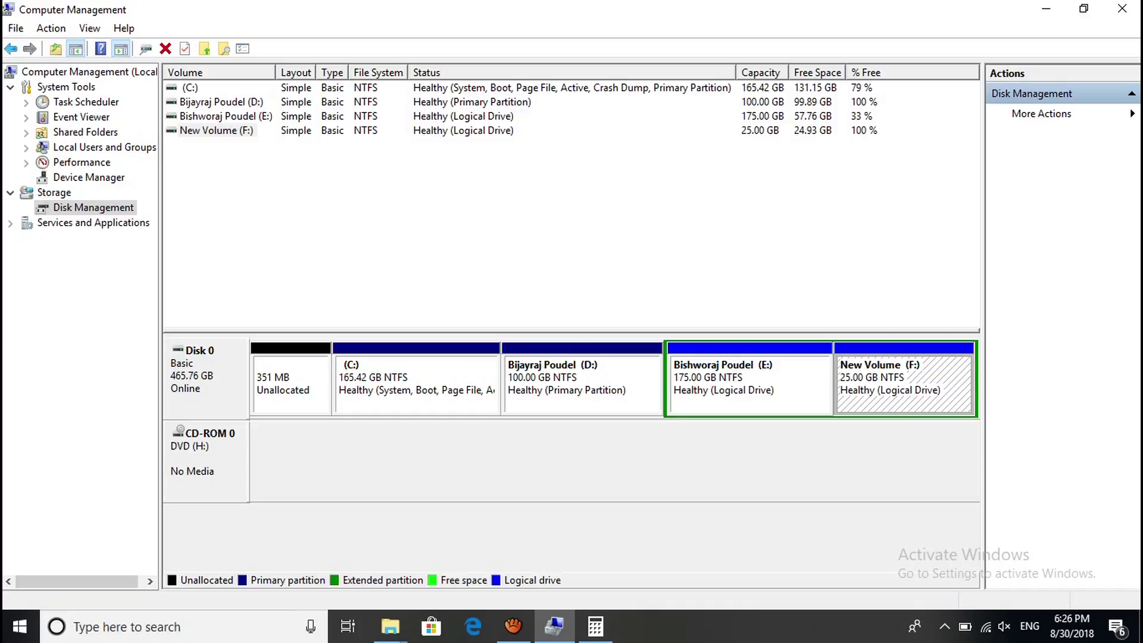
# Bring This PC to the front and check the sizes of drives C:, D:, E: and F:.
pyautogui.moveTo(390, 627)
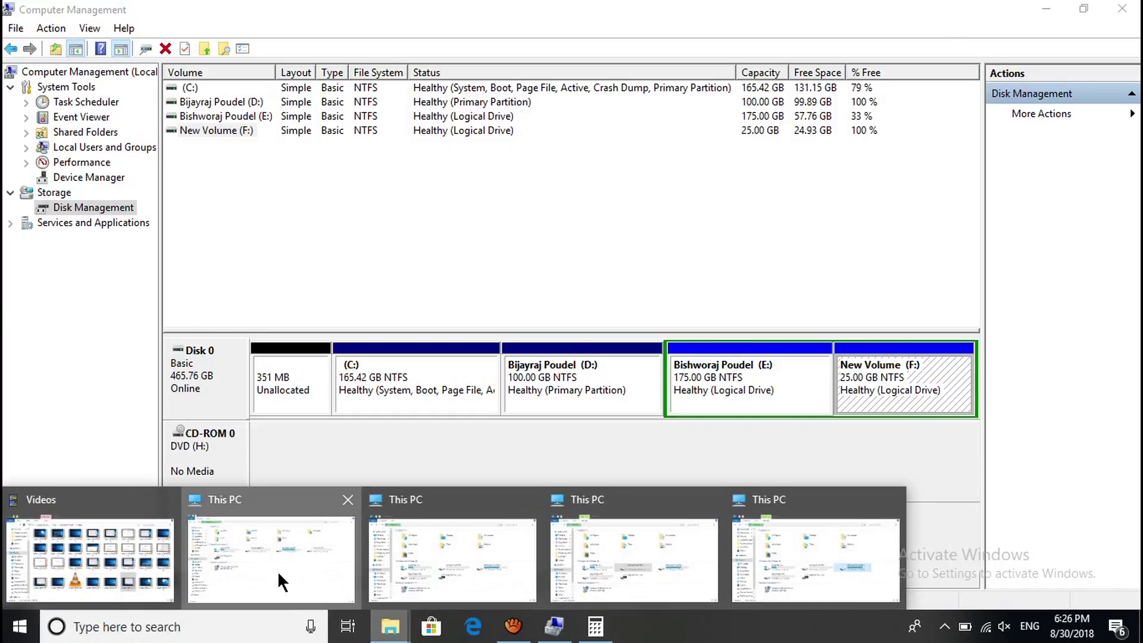
pyautogui.click(277, 571)
pyautogui.click(315, 223)
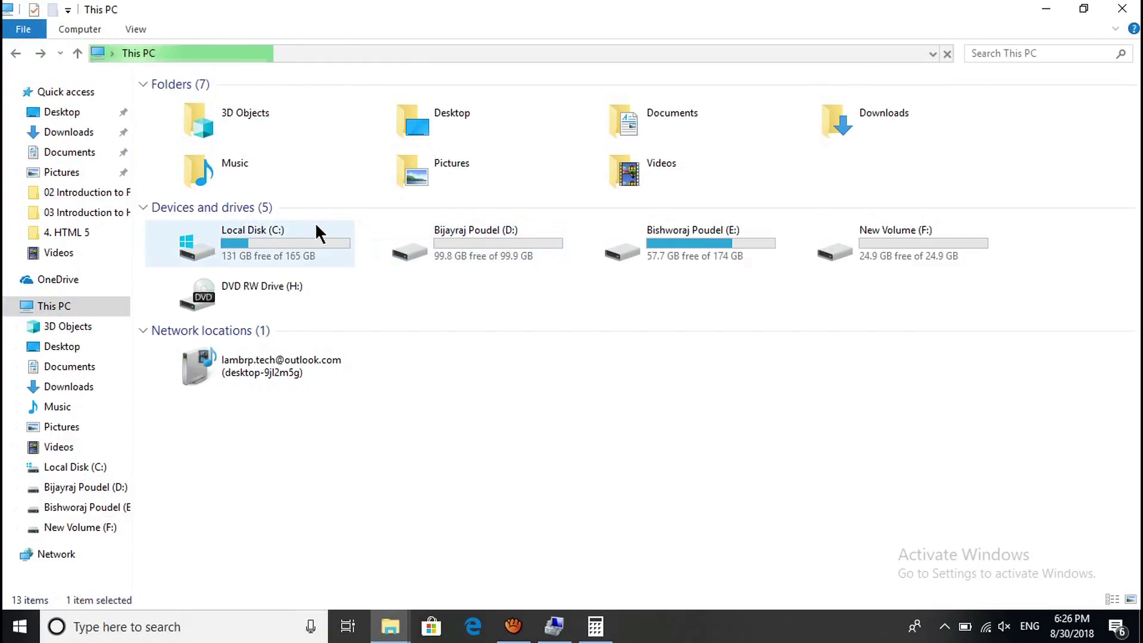
pyautogui.click(471, 234)
pyautogui.click(685, 239)
pyautogui.click(847, 241)
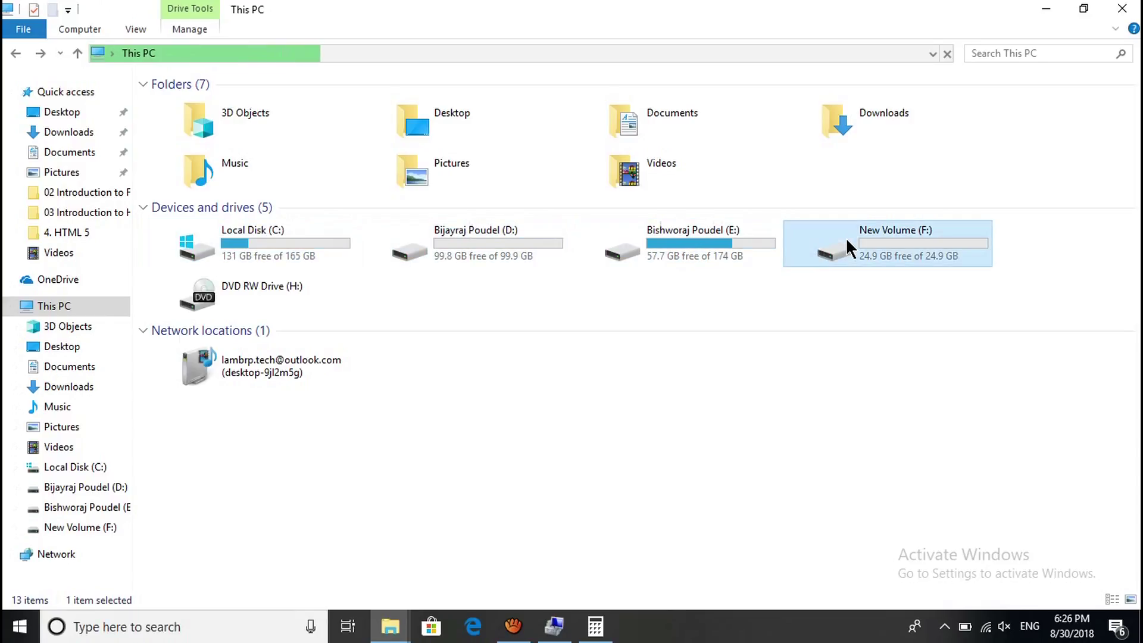
pyautogui.click(612, 394)
# Look inside New Volume (F:), then review drives C:, D:, E: and F: again.
pyautogui.click(1040, 79)
pyautogui.click(449, 235)
pyautogui.click(259, 237)
pyautogui.click(466, 241)
pyautogui.click(750, 229)
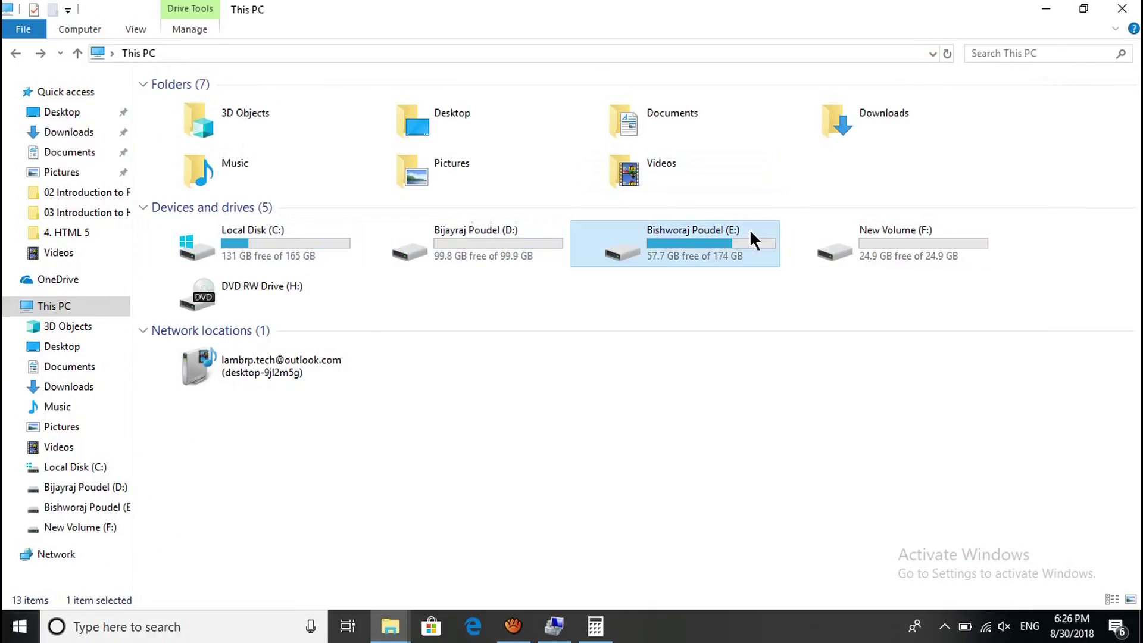
pyautogui.click(834, 240)
pyautogui.click(431, 236)
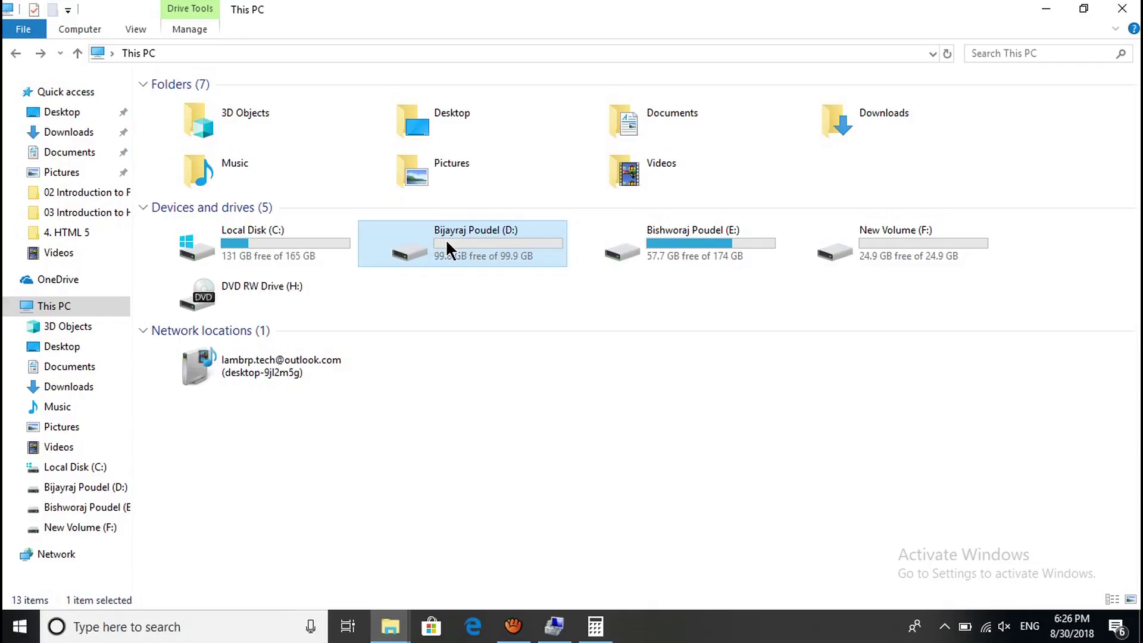
pyautogui.rightClick(447, 241)
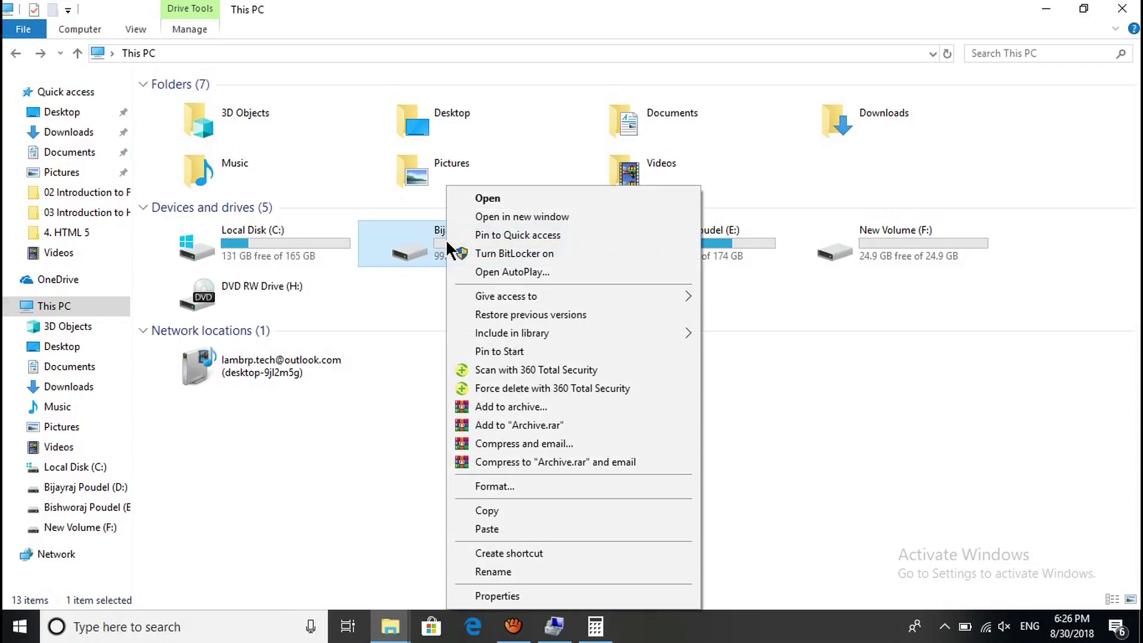
pyautogui.click(492, 254)
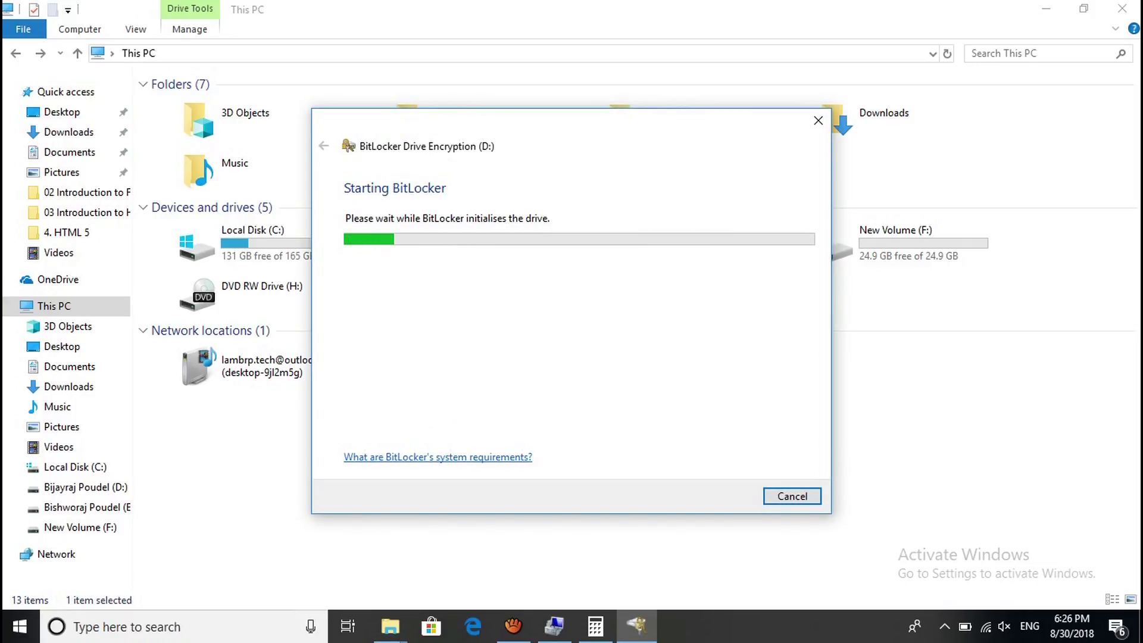
pyautogui.press('space')
pyautogui.click(598, 294)
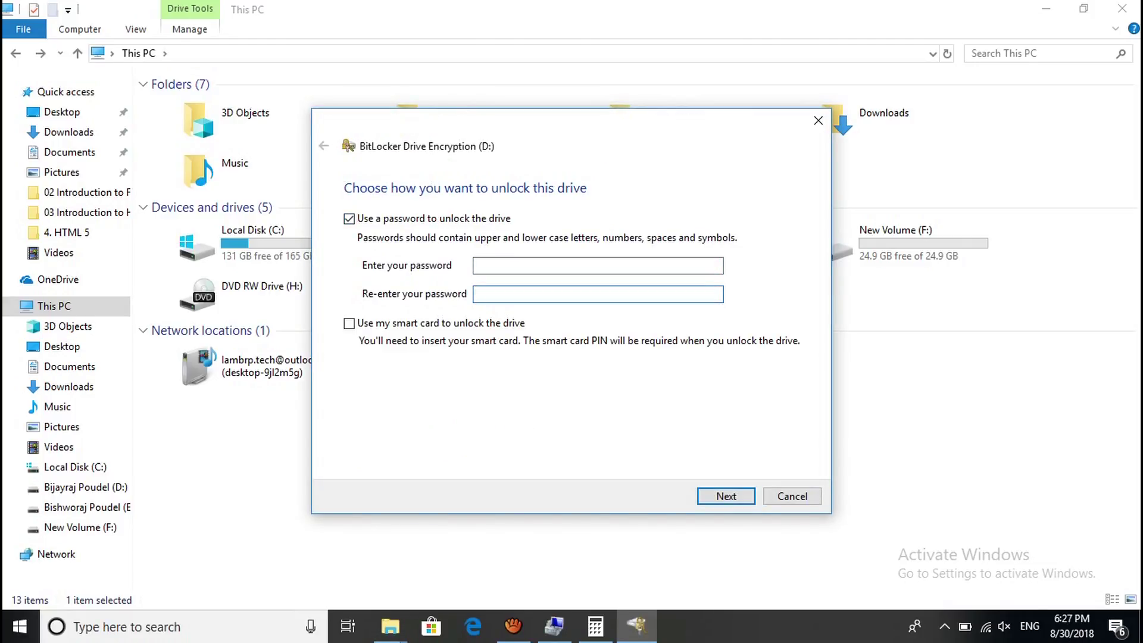
pyautogui.press('Escape')
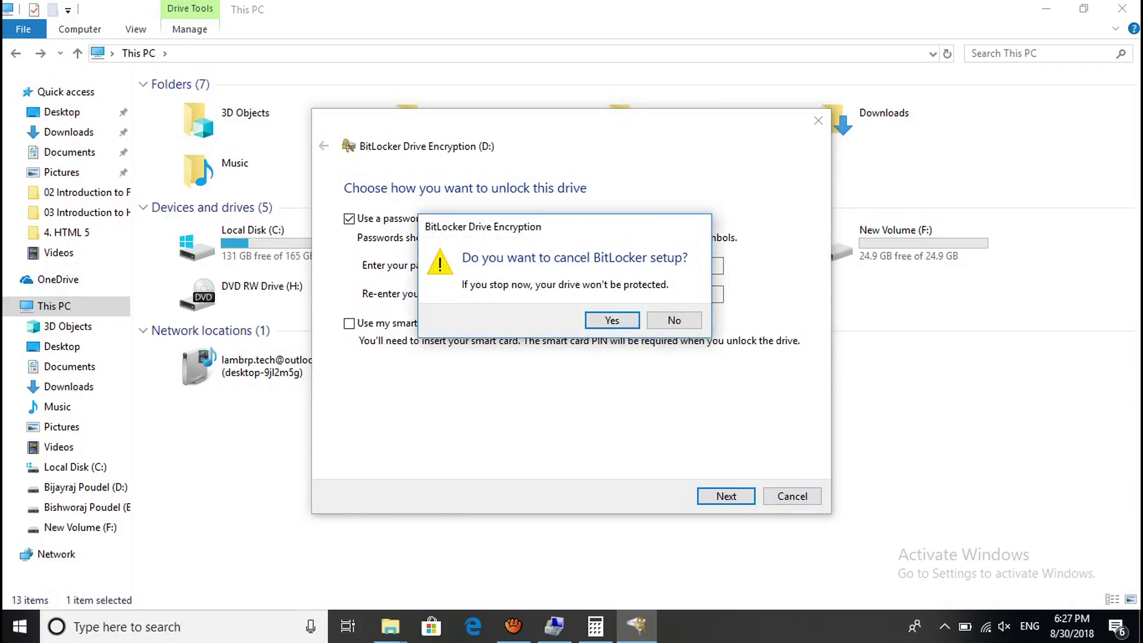
pyautogui.press('Escape')
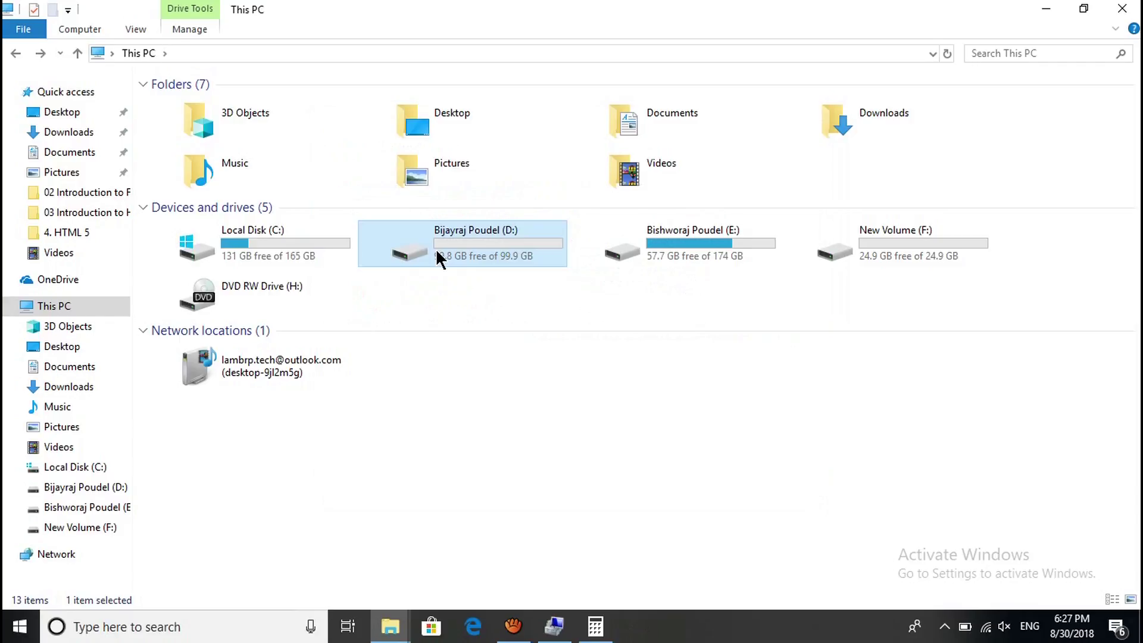